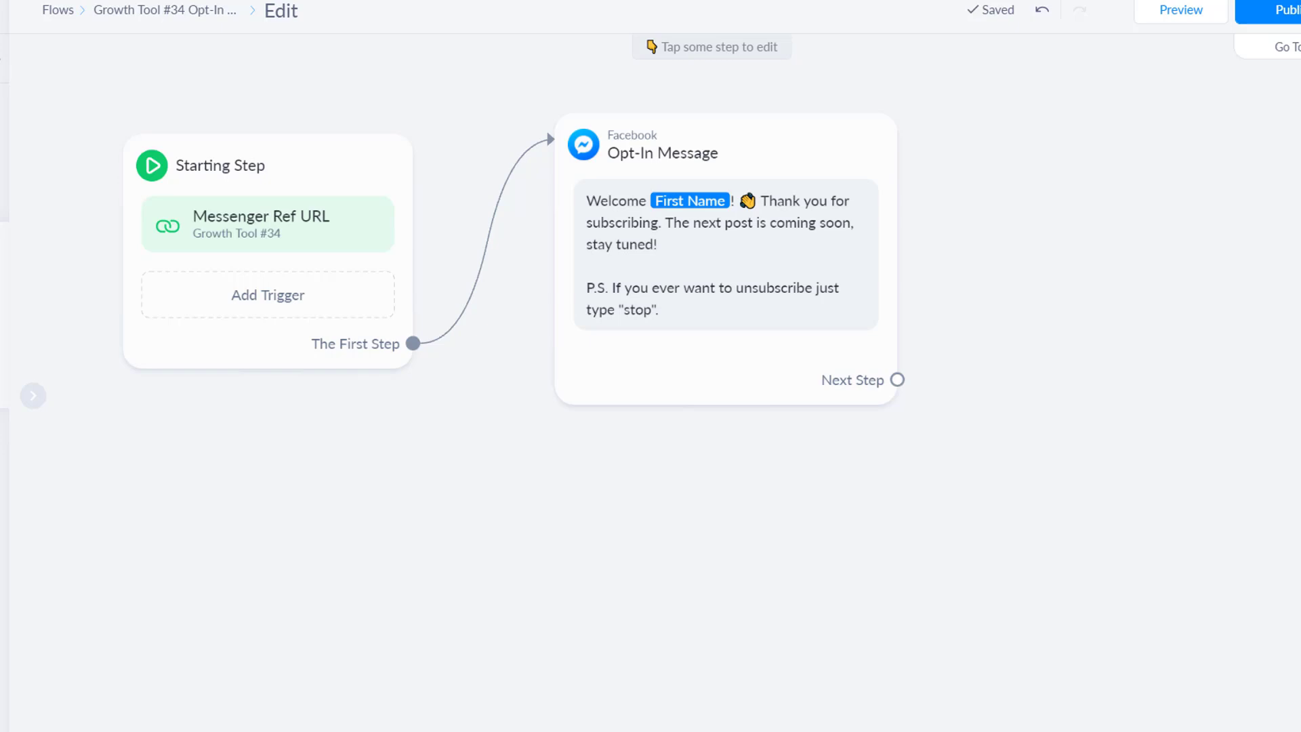
Replace the Opt-In Message's welcome text with "We're here to help you get rid of those pests."
{"action": "left_click", "coordinate": [681, 243]}
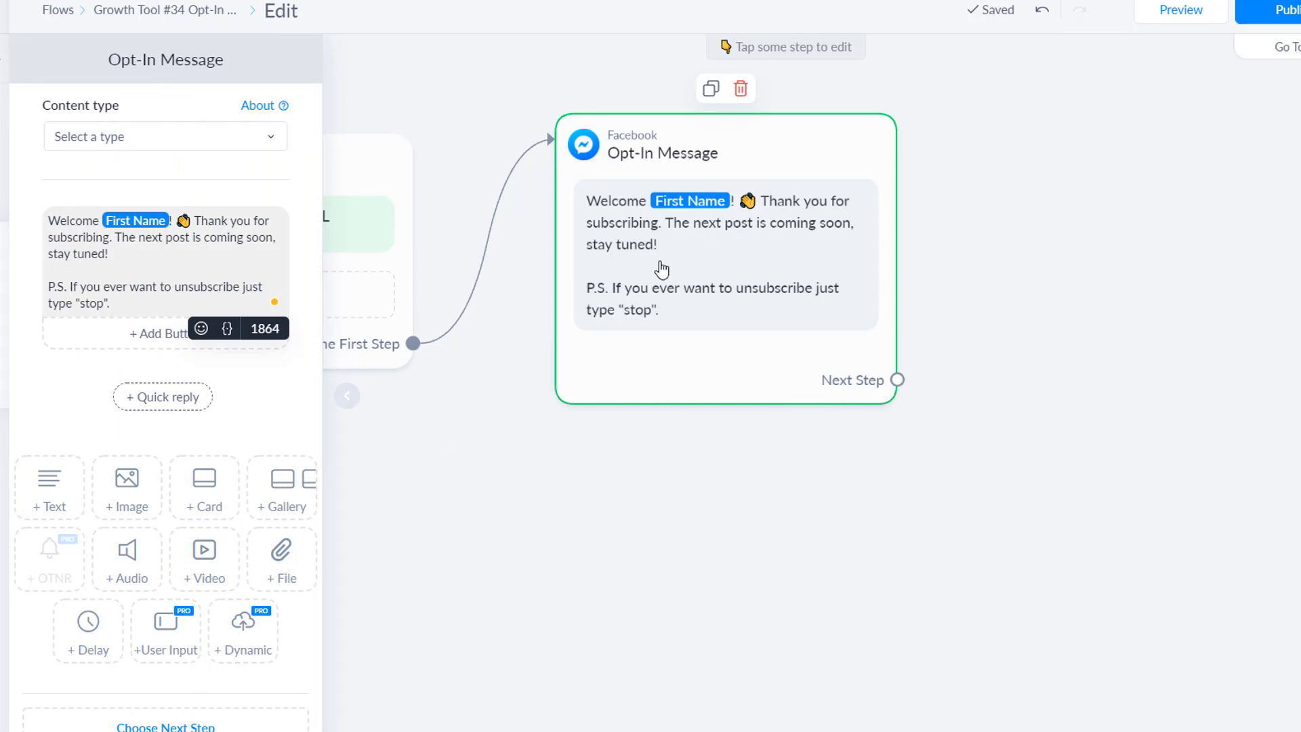
{"action": "left_click", "coordinate": [189, 271]}
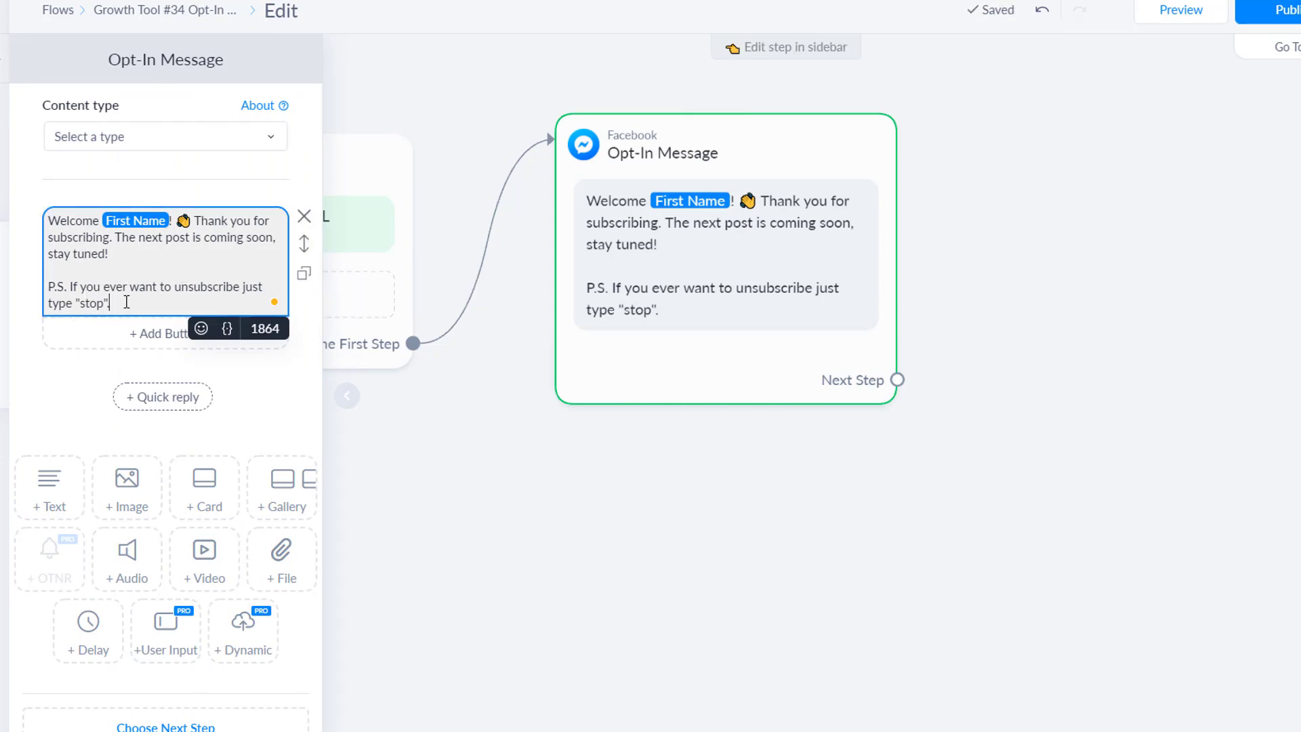
{"action": "left_click_drag", "start_coordinate": [121, 302], "coordinate": [82, 158]}
{"action": "left_click", "coordinate": [86, 176]}
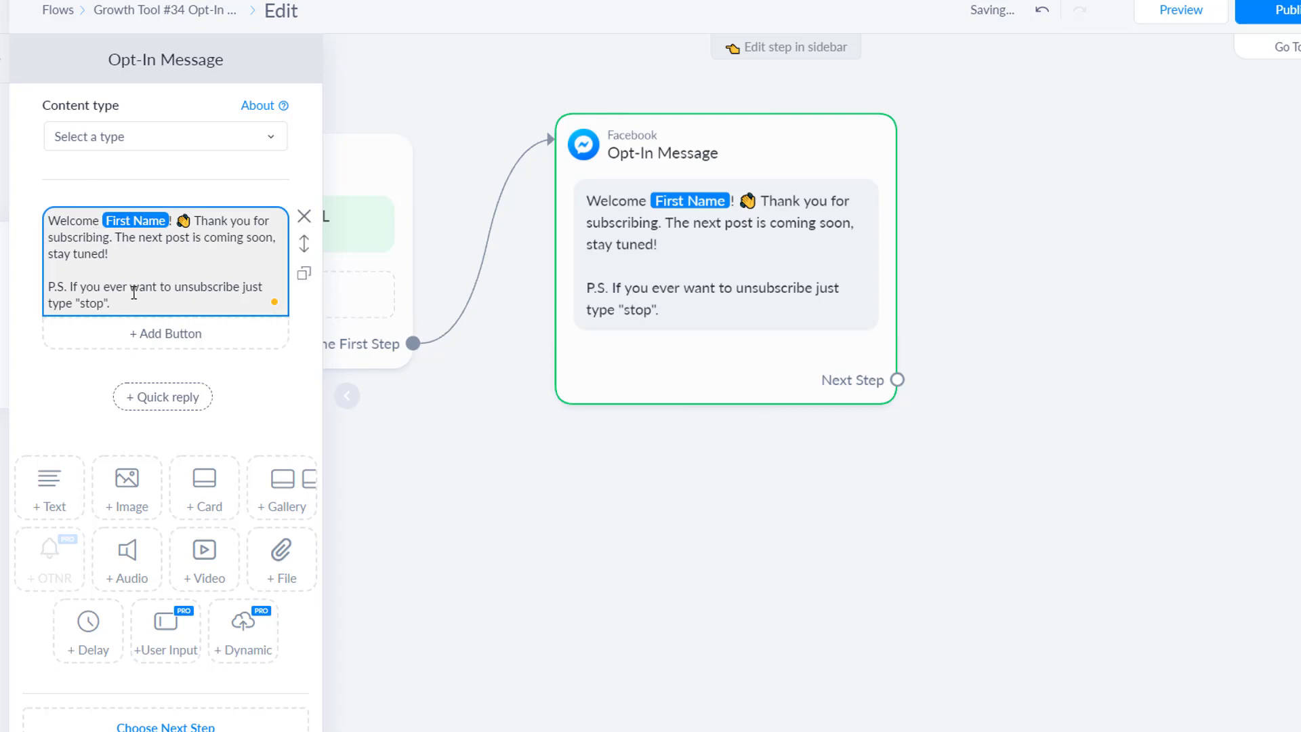
{"action": "left_click_drag", "start_coordinate": [133, 292], "coordinate": [47, 216]}
{"action": "double_click", "coordinate": [50, 231]}
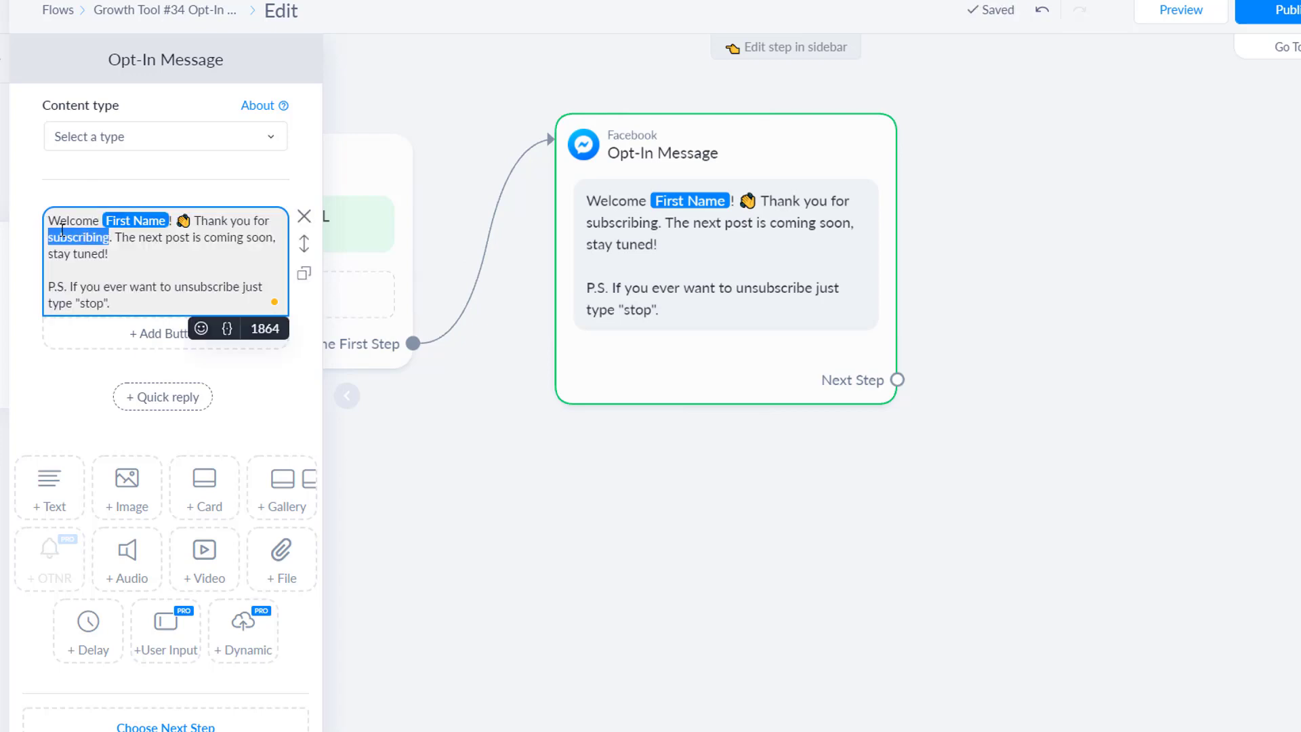
{"action": "left_click", "coordinate": [50, 223]}
{"action": "left_click", "coordinate": [131, 287]}
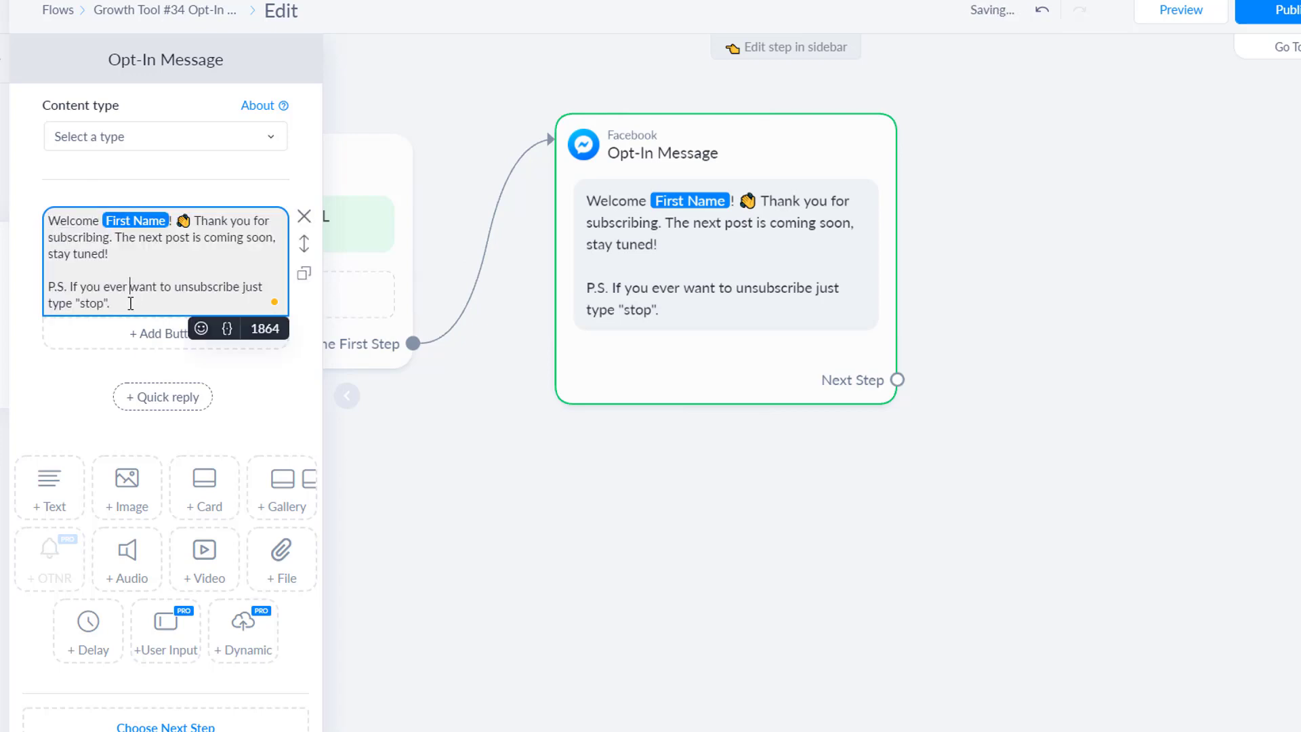
{"action": "left_click_drag", "start_coordinate": [113, 302], "coordinate": [49, 218]}
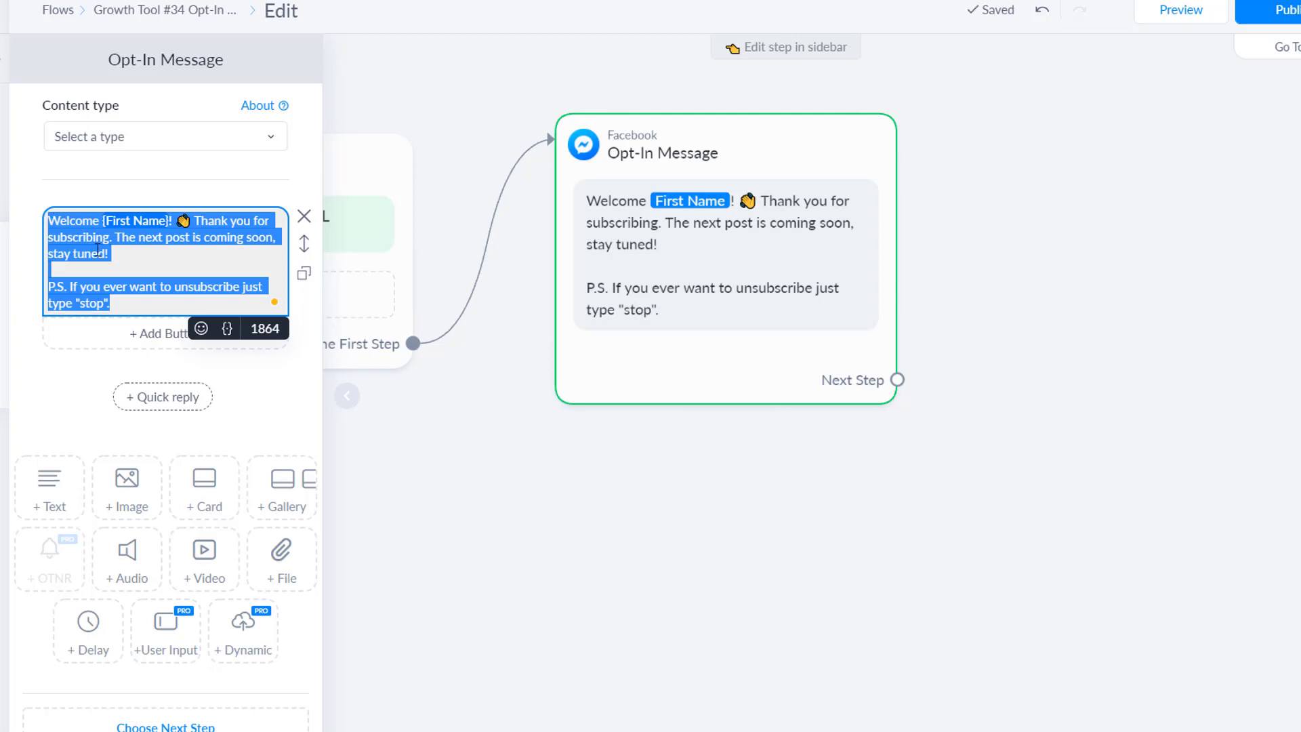
{"action": "type", "text": "W"}
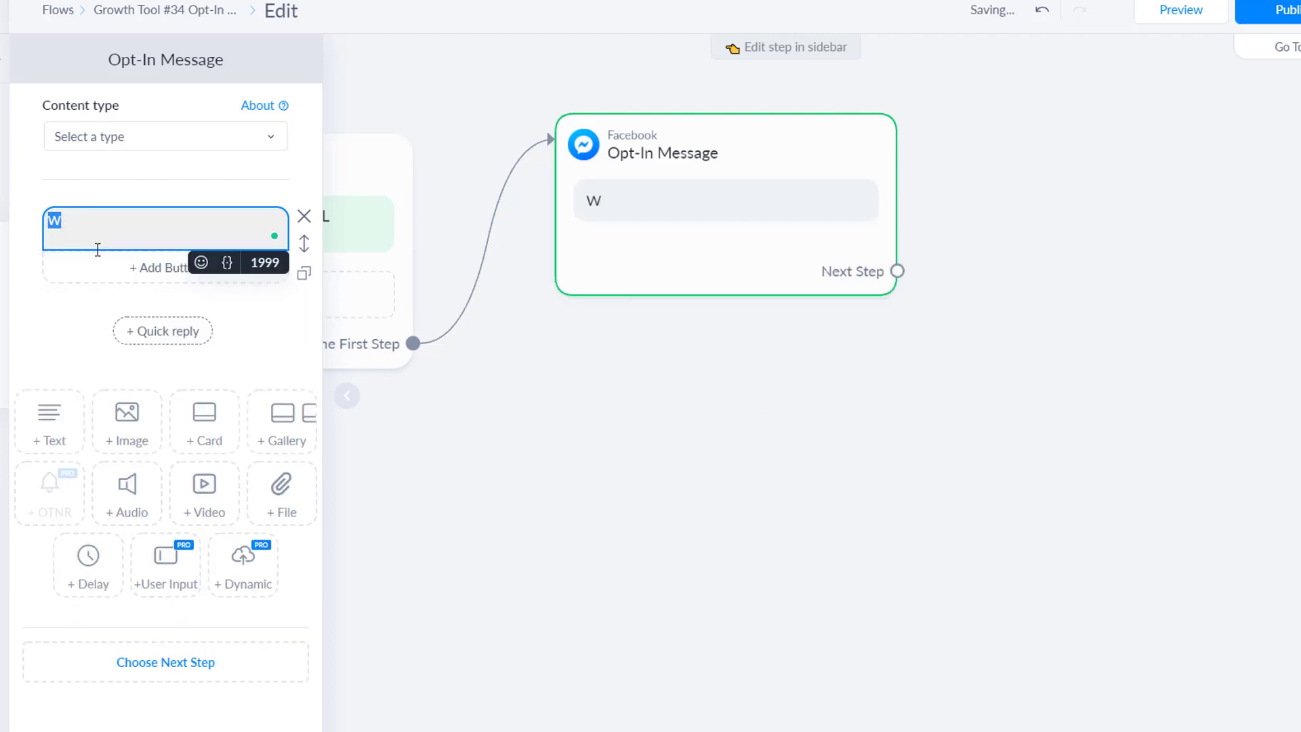
{"action": "type", "text": "e're"}
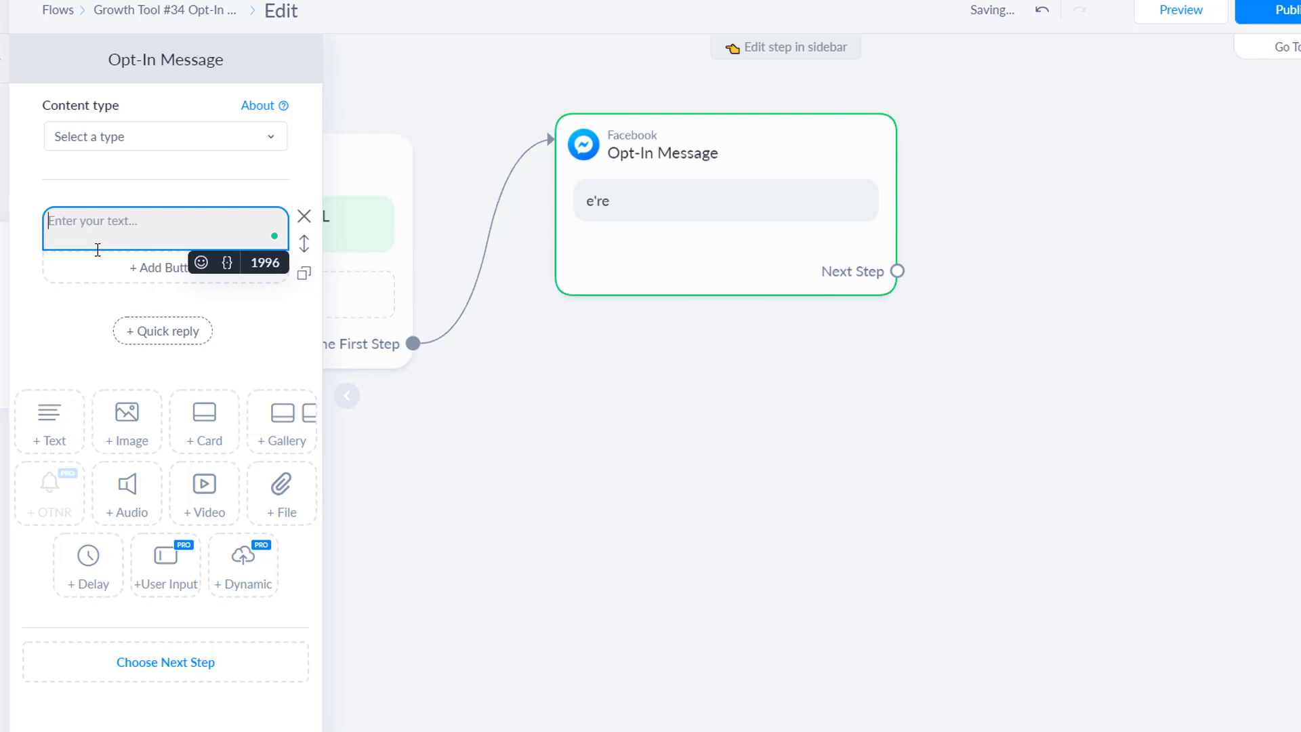
{"action": "type", "text": "We're here "}
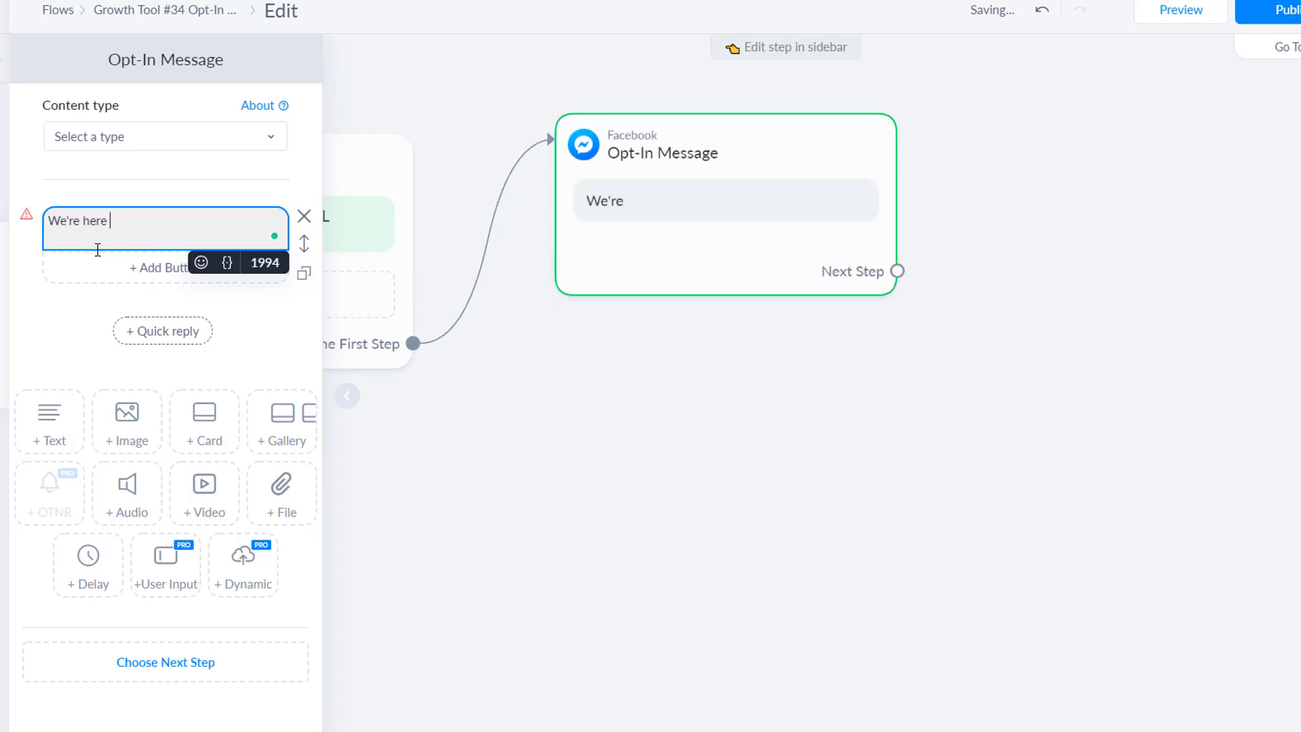
{"action": "type", "text": "to help you"}
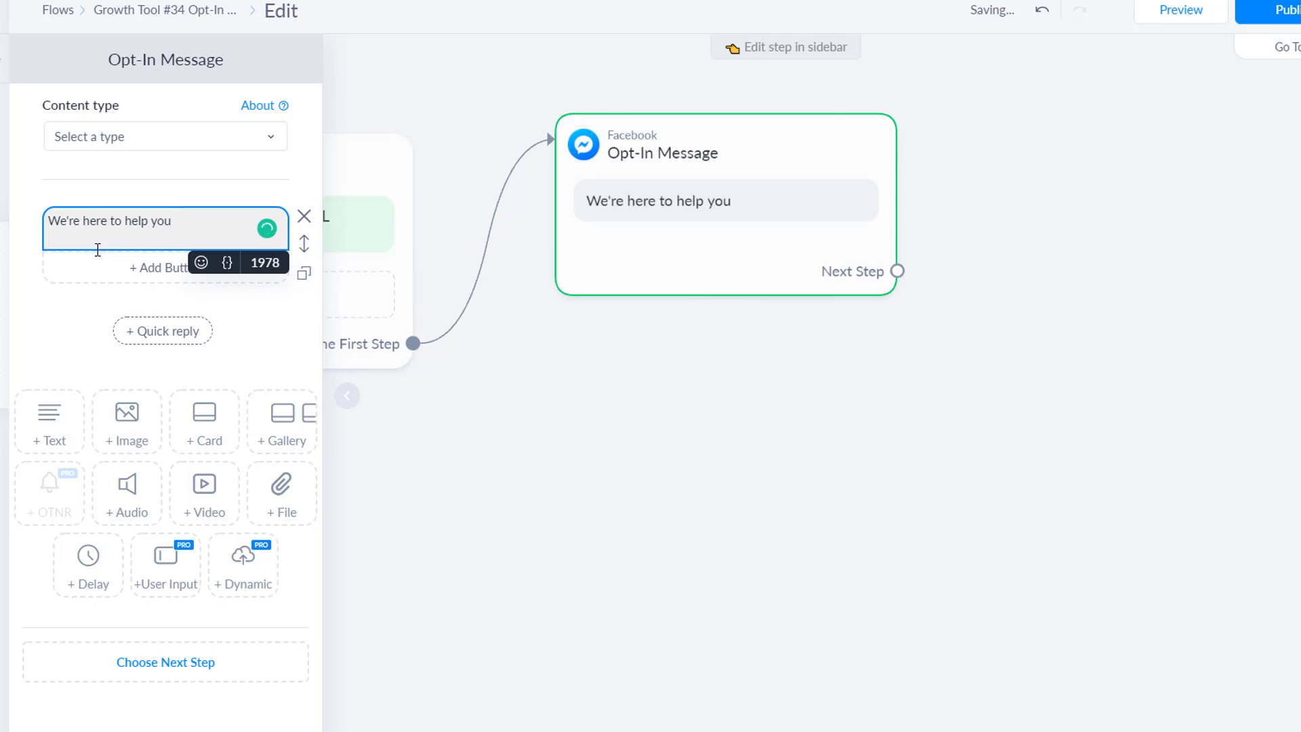
{"action": "type", "text": " get rid of those pests"}
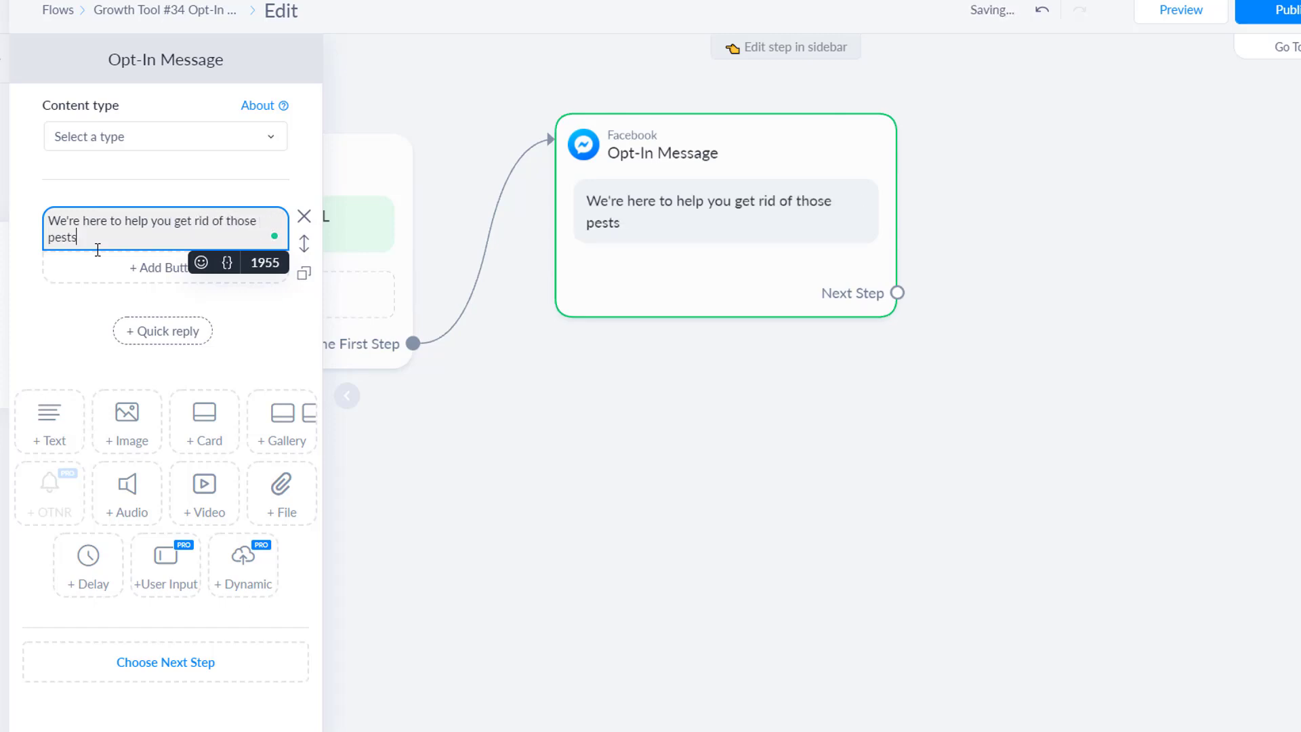
{"action": "type", "text": "."}
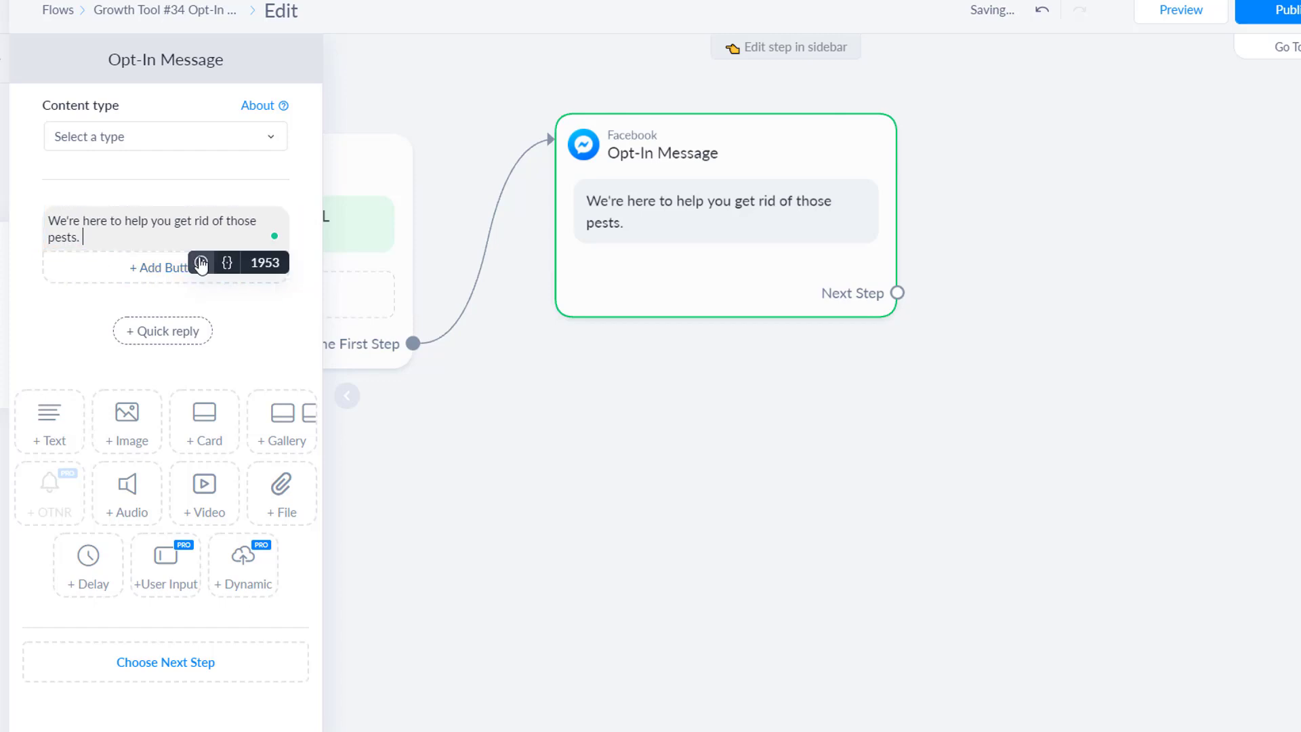
Add the green caterpillar and red ladybug emojis after the message's first sentence, finding each by searching "bug"
{"action": "left_click", "coordinate": [201, 263]}
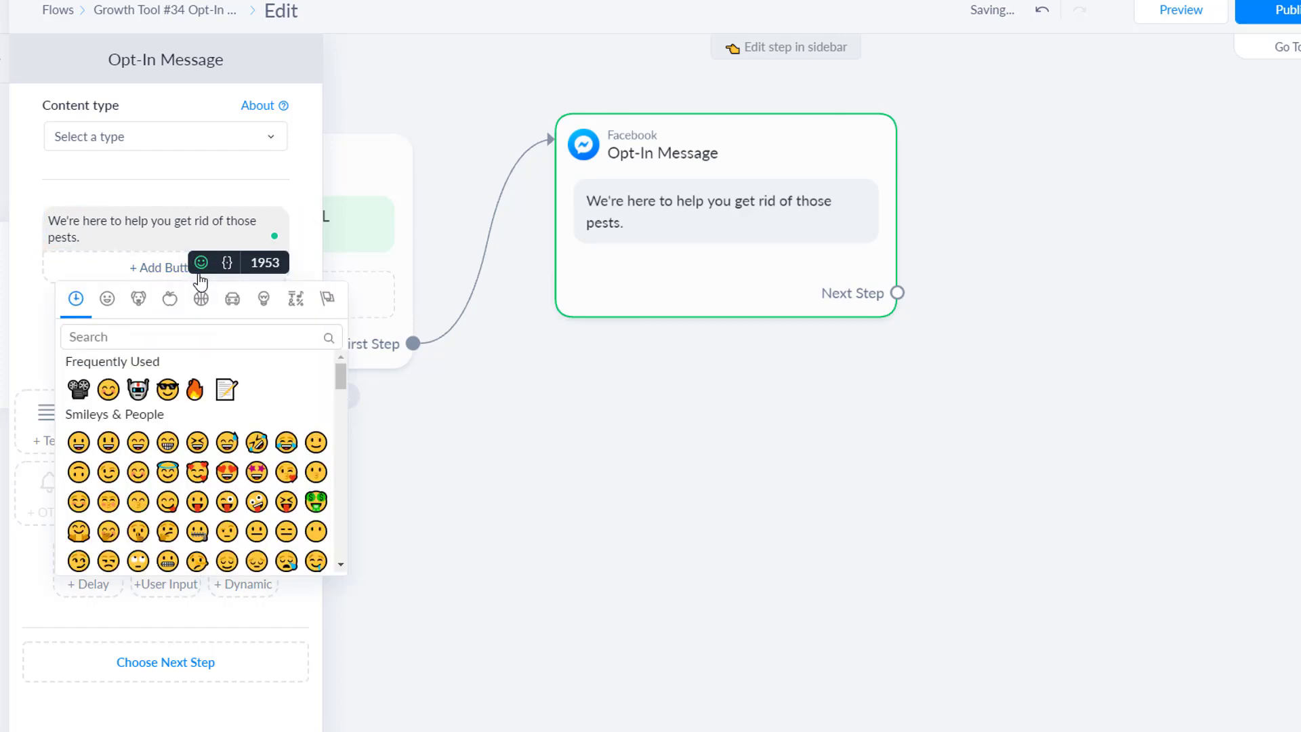
{"action": "left_click", "coordinate": [156, 336]}
{"action": "type", "text": "bug"}
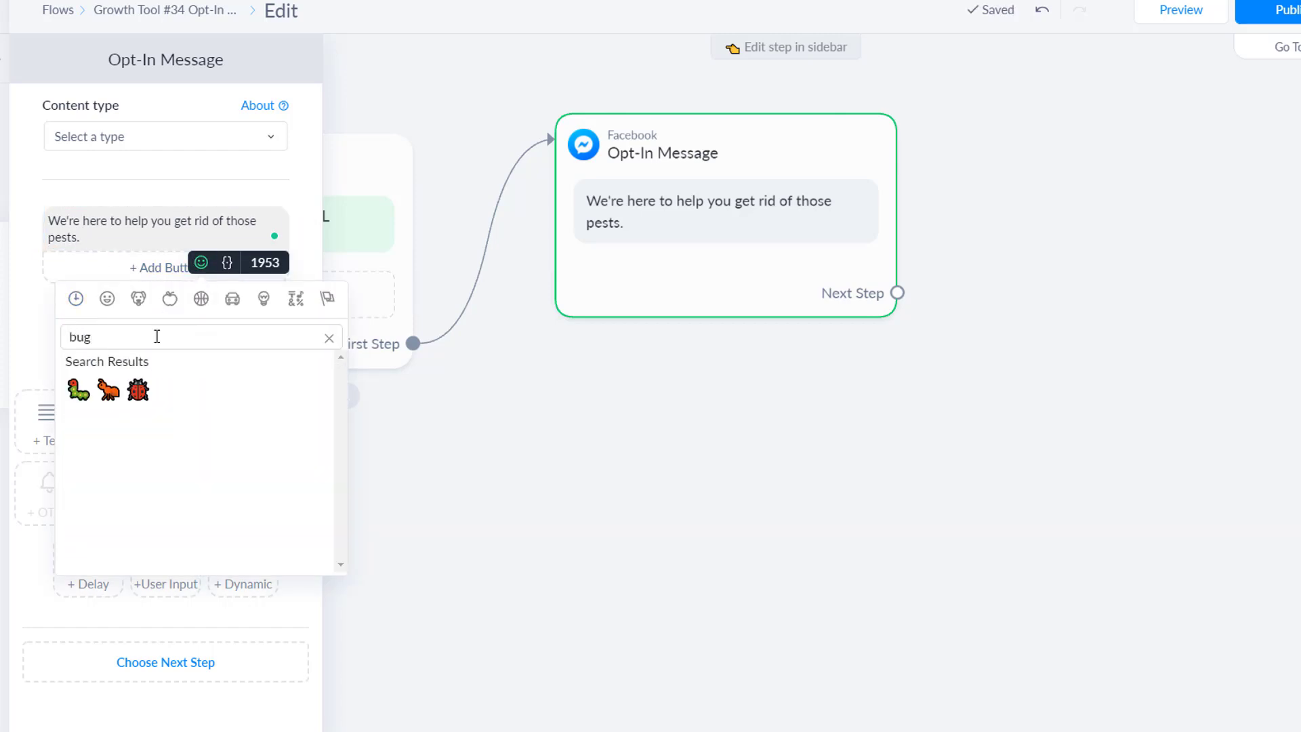
{"action": "left_click", "coordinate": [76, 391]}
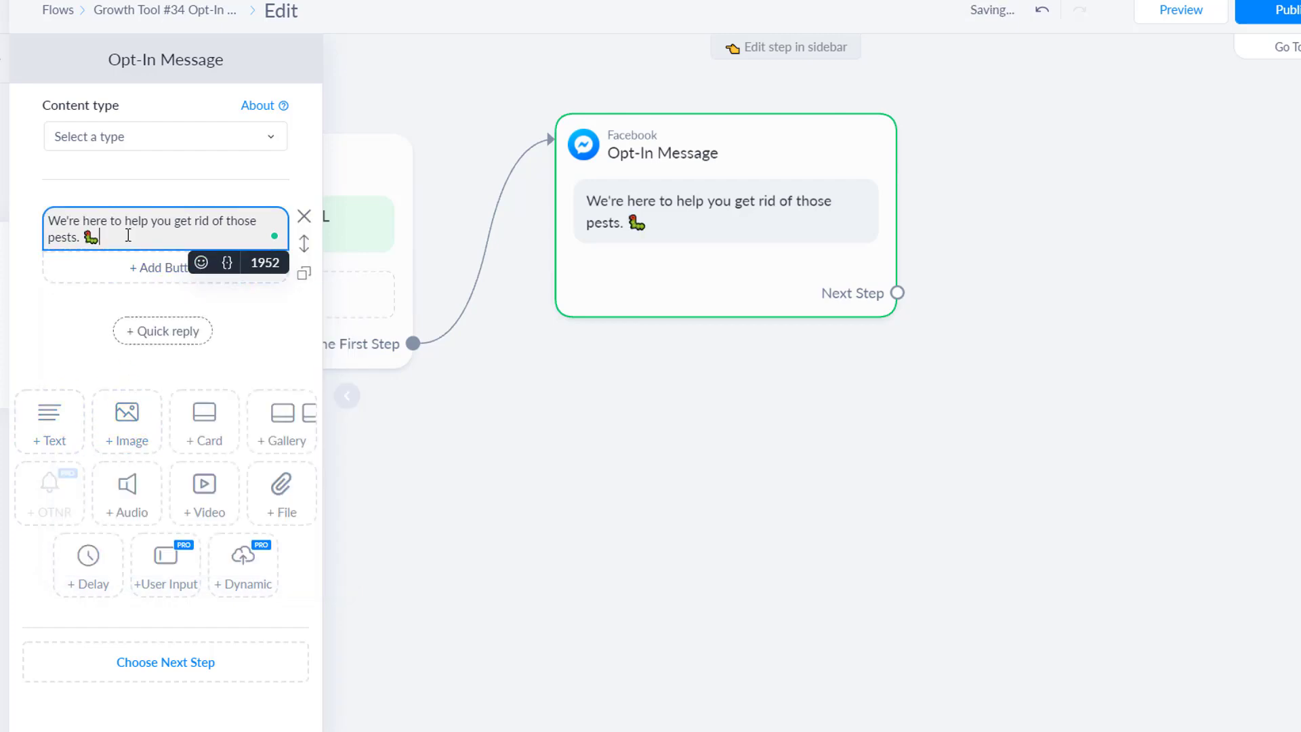
{"action": "left_click", "coordinate": [201, 263]}
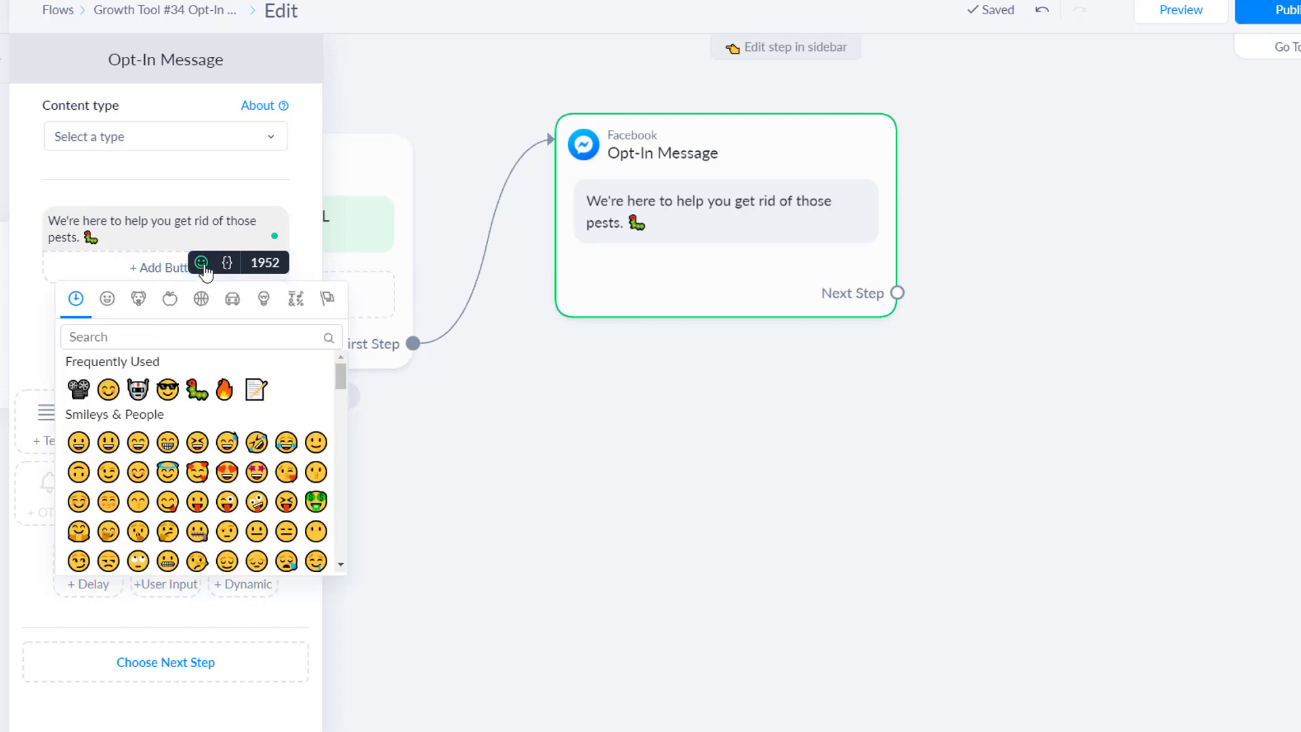
{"action": "type", "text": "bug"}
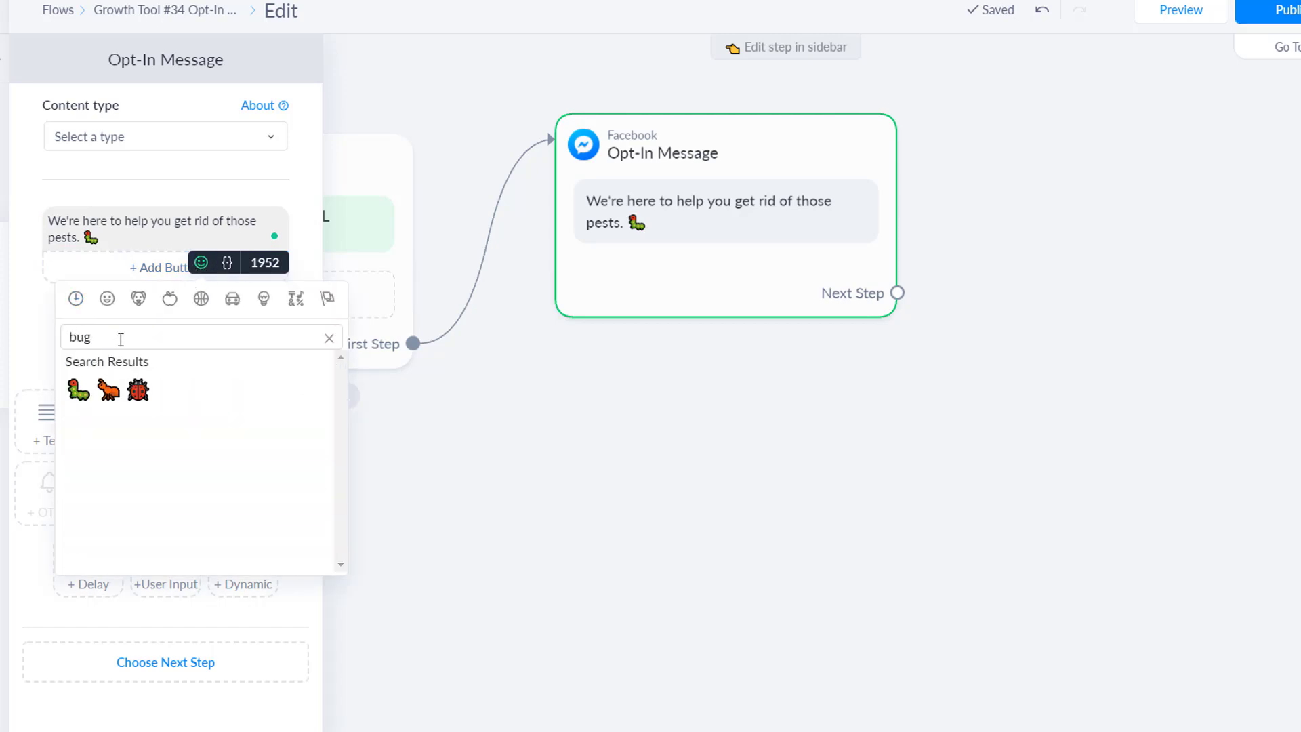
{"action": "left_click", "coordinate": [137, 390]}
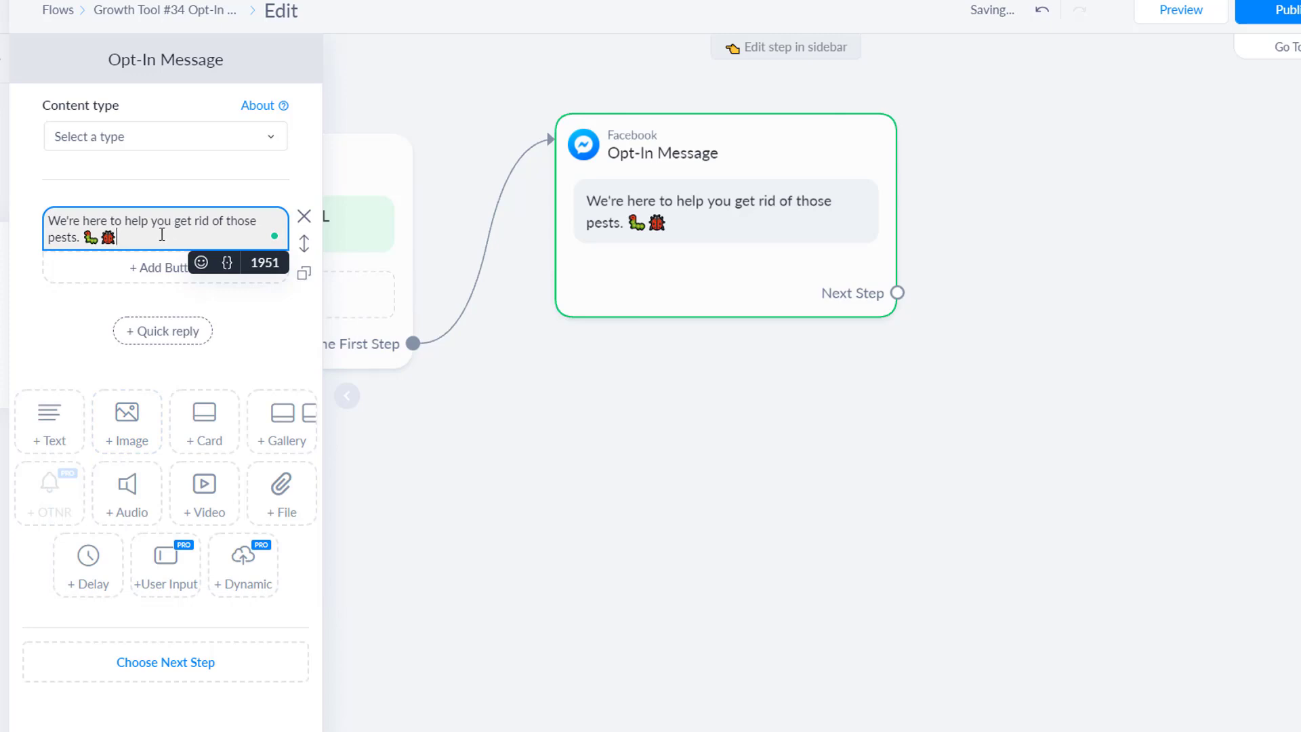
Add a new paragraph after a blank line in the message reading "Let's get you a fast quote and instant help."
{"action": "key", "text": "Return"}
{"action": "key", "text": "Return"}
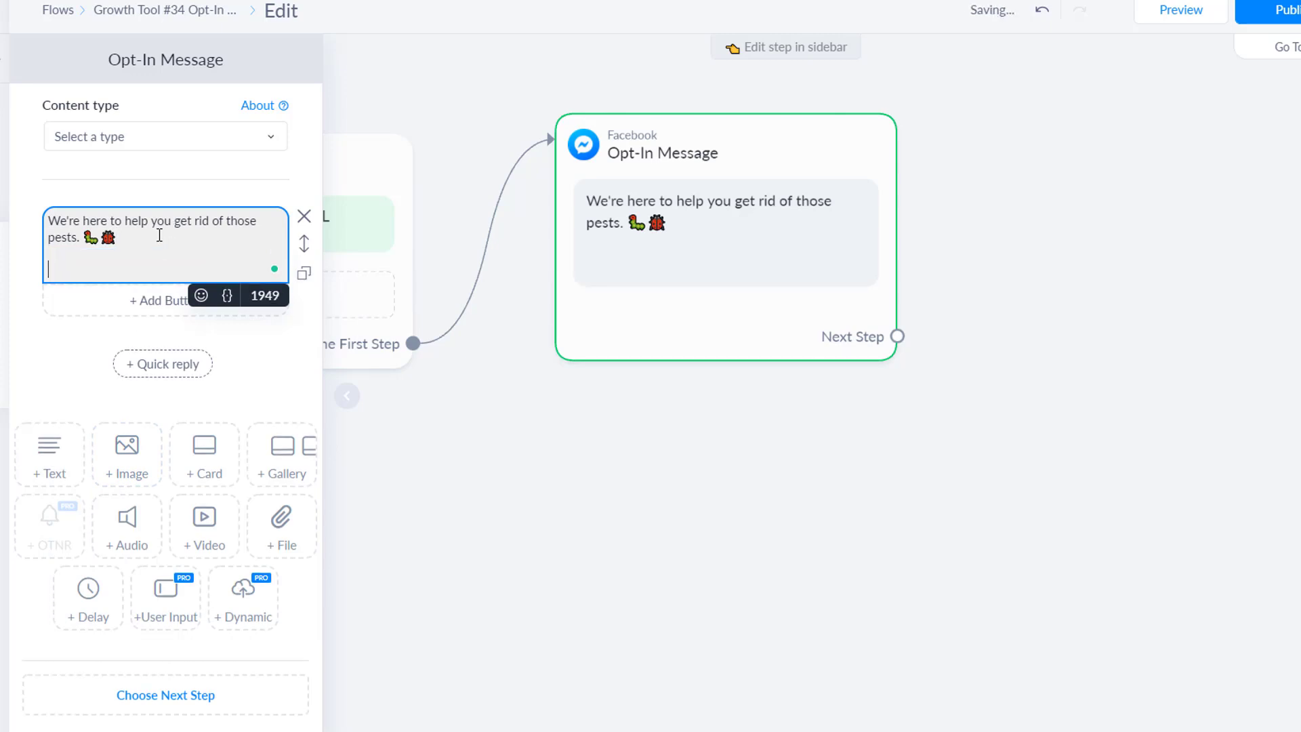
{"action": "type", "text": "Let's get you a"}
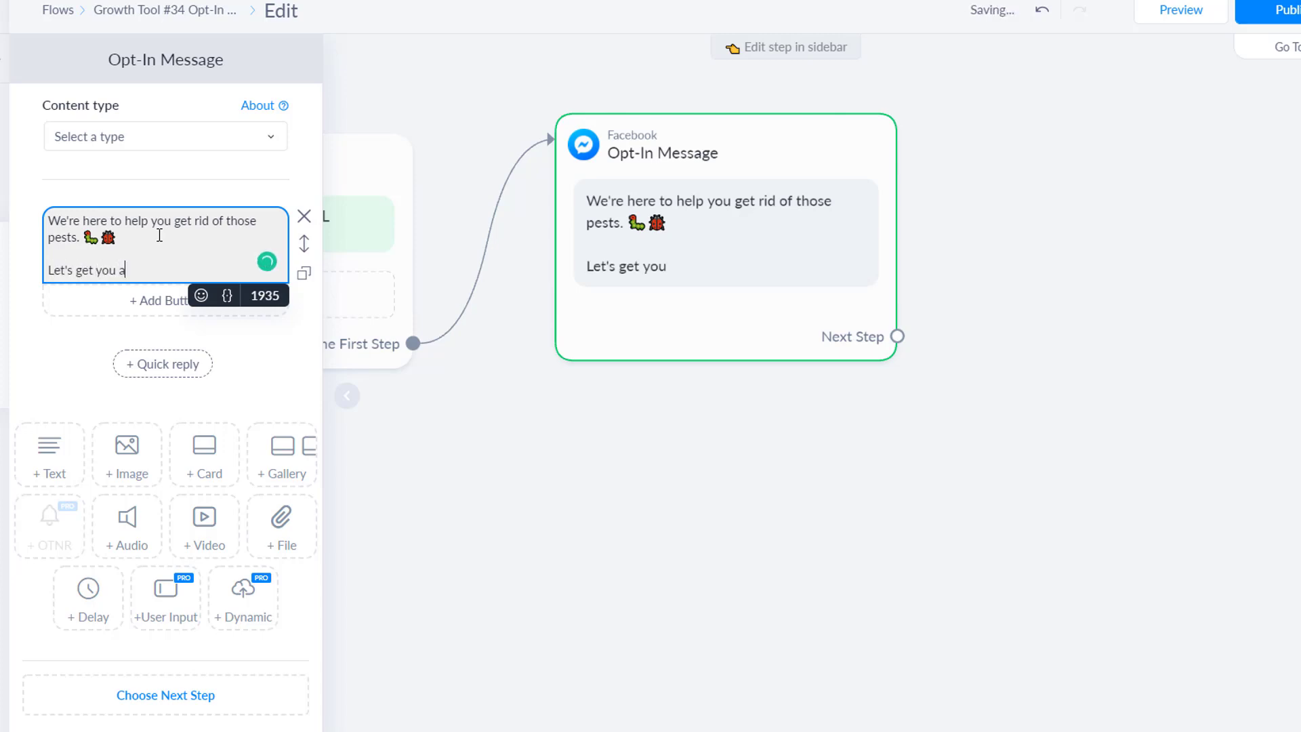
{"action": "type", "text": " fast quote and instan"}
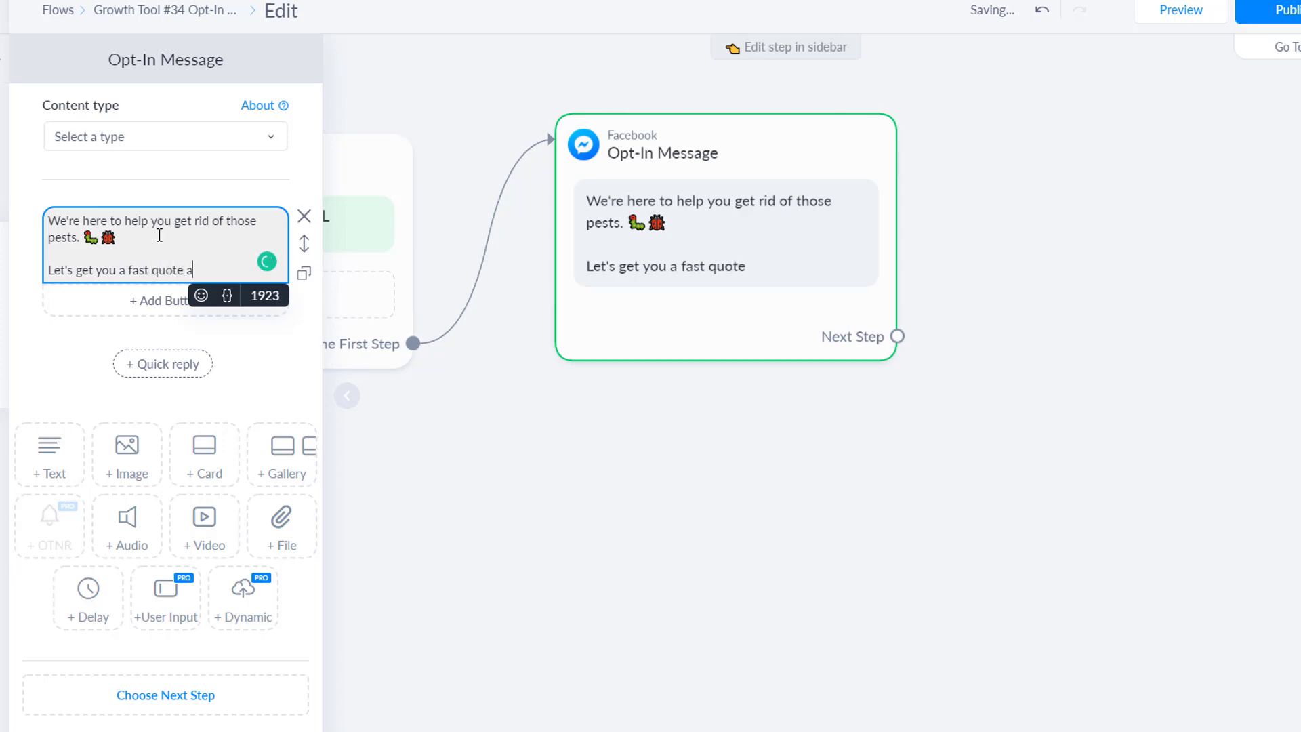
{"action": "type", "text": "t help"}
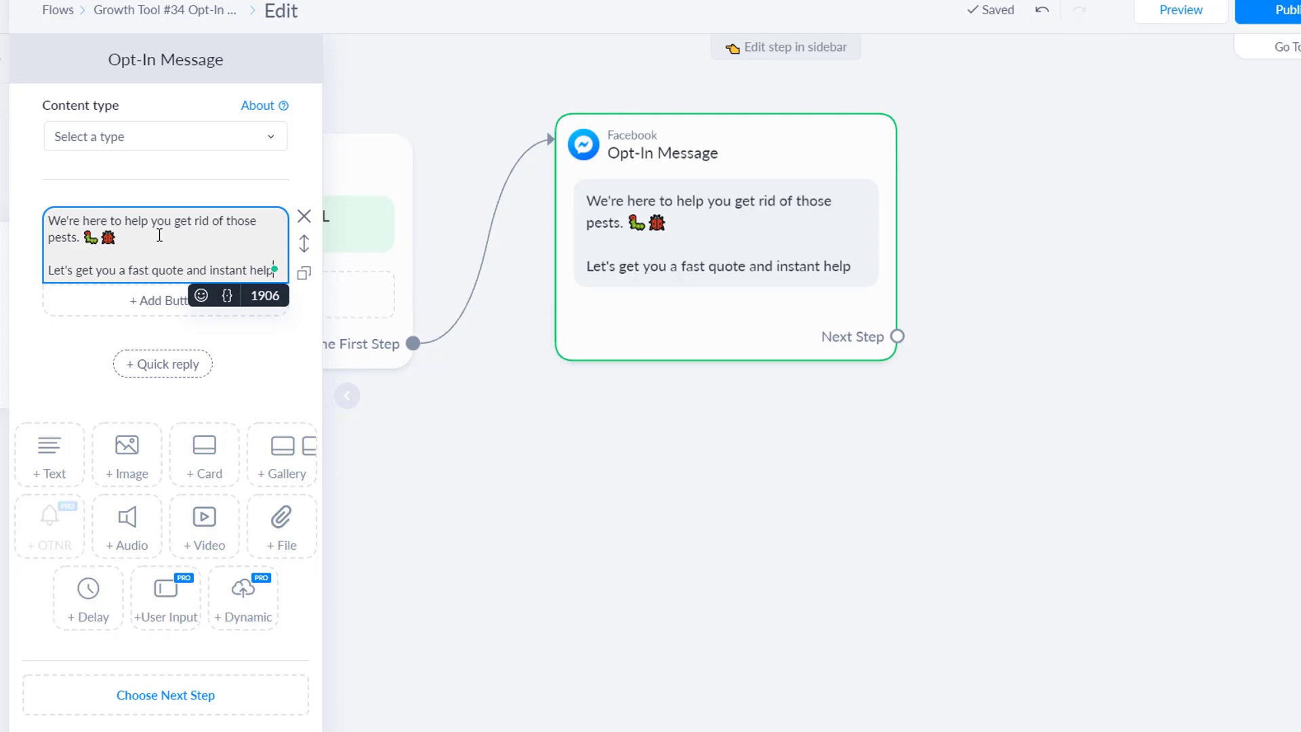
{"action": "type", "text": "."}
Add a closing paragraph after a blank line reading "Just click 'Pest Control Info' below"
{"action": "key", "text": "Return"}
{"action": "key", "text": "Return"}
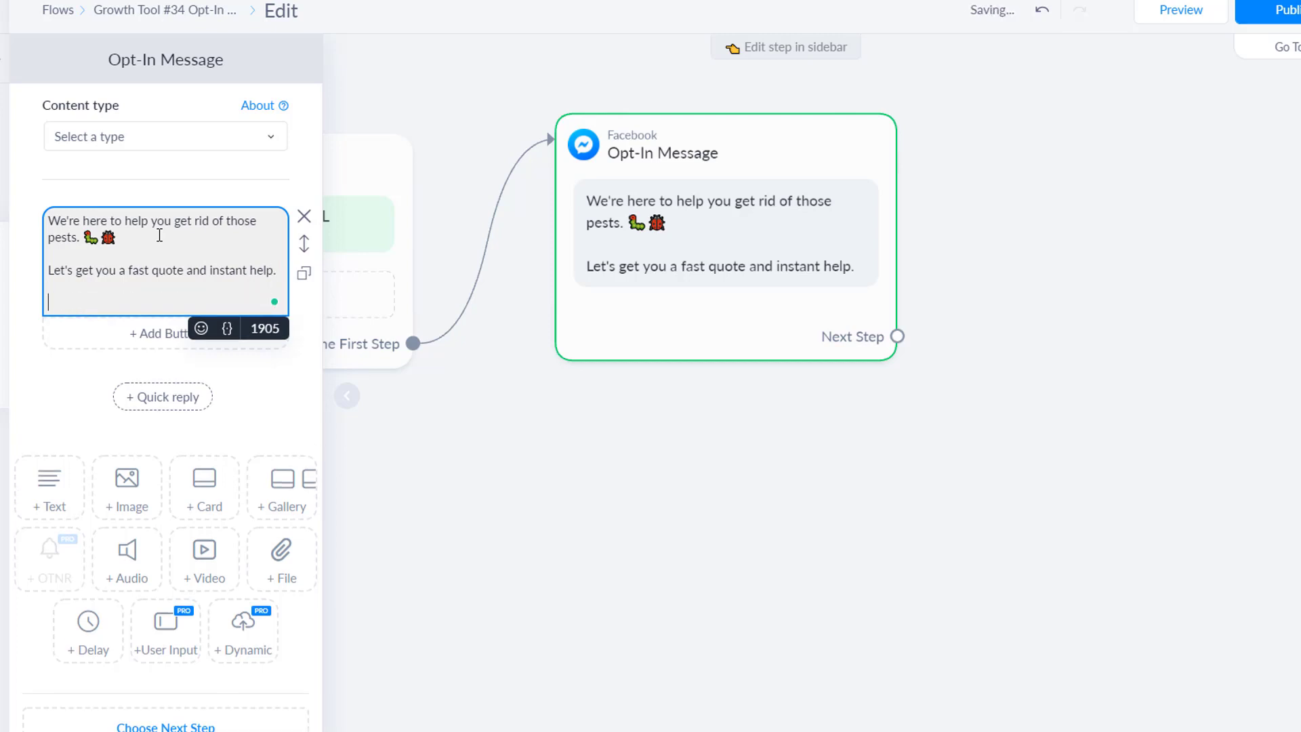
{"action": "type", "text": "Just click "}
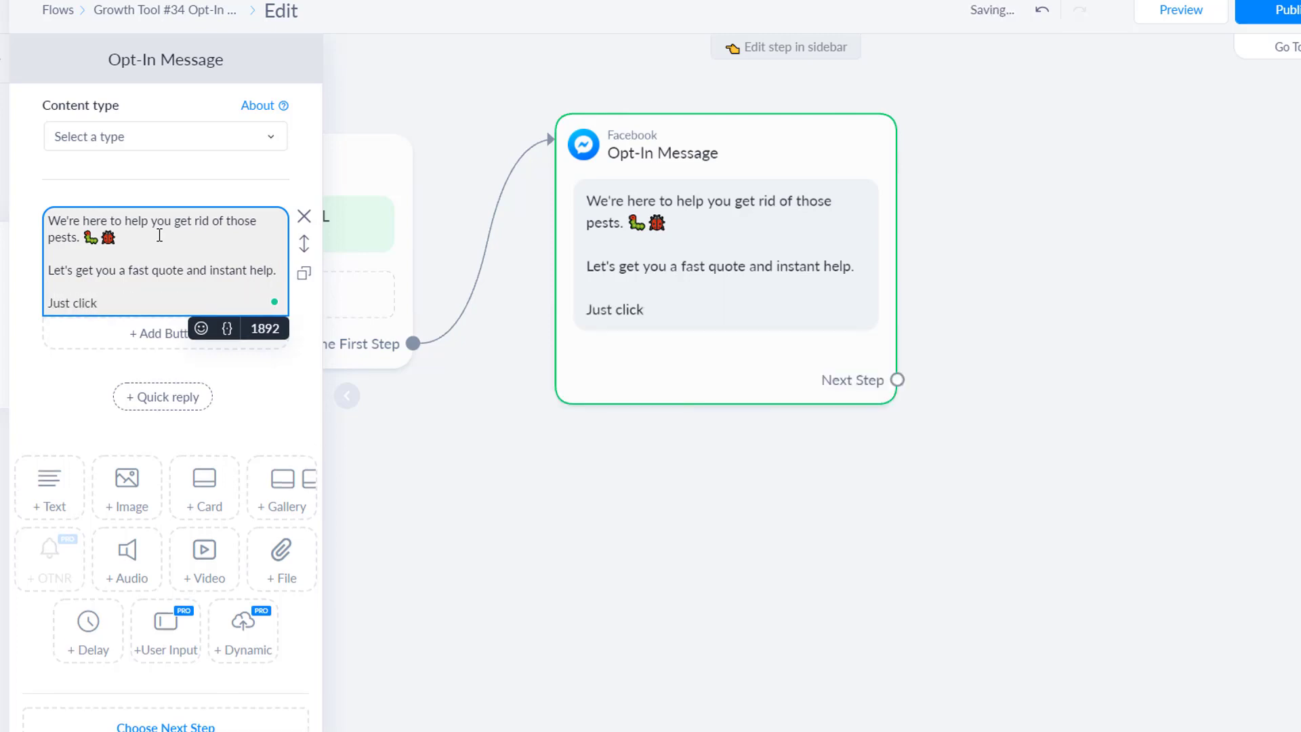
{"action": "type", "text": "'Pest Control Info'"}
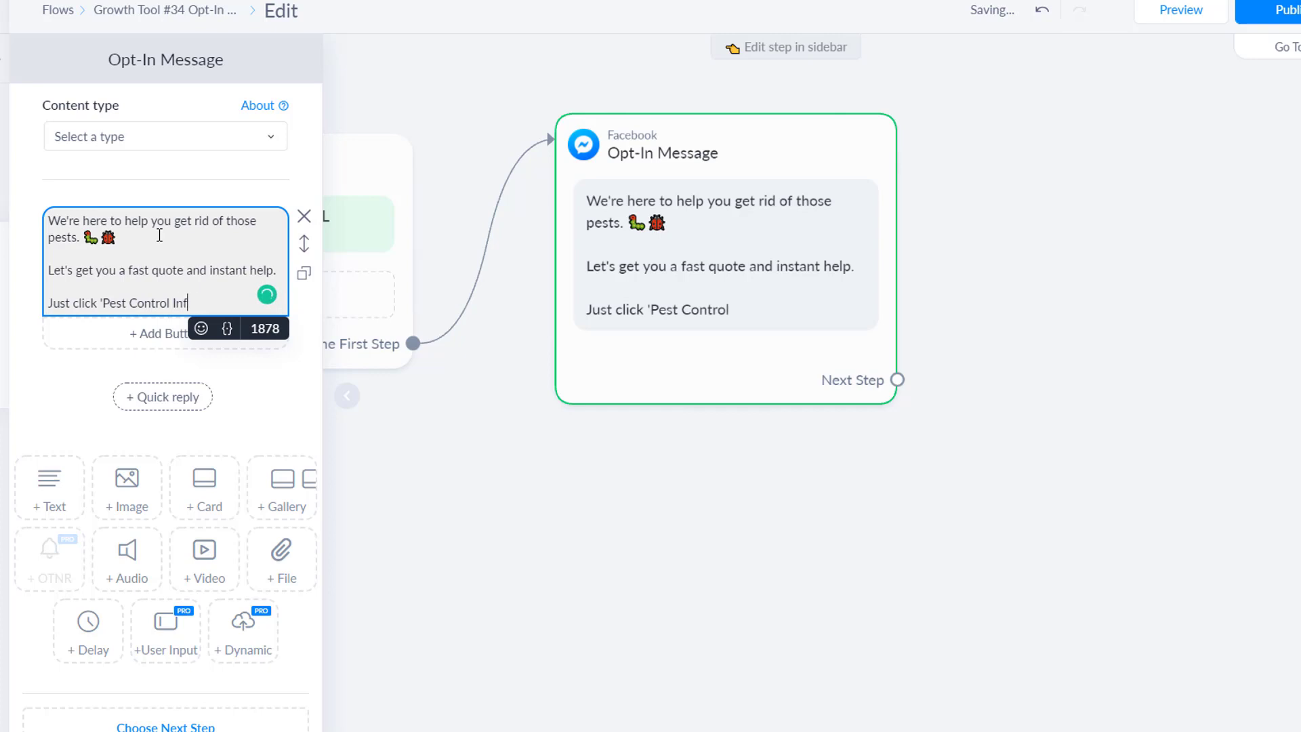
{"action": "key", "text": "BackSpace"}
{"action": "type", "text": "below"}
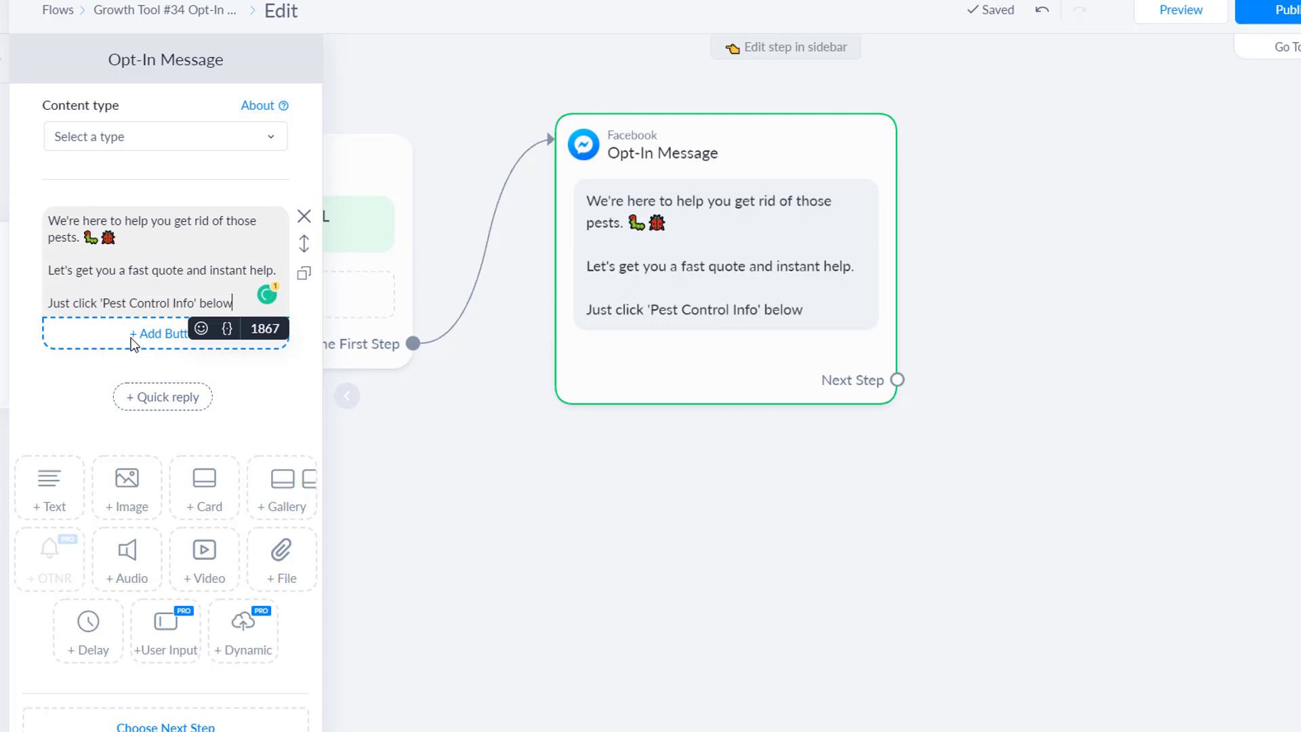
Create a quick reply labelled "Pest Control Info" under the Opt-In Message text
{"action": "left_click", "coordinate": [145, 398]}
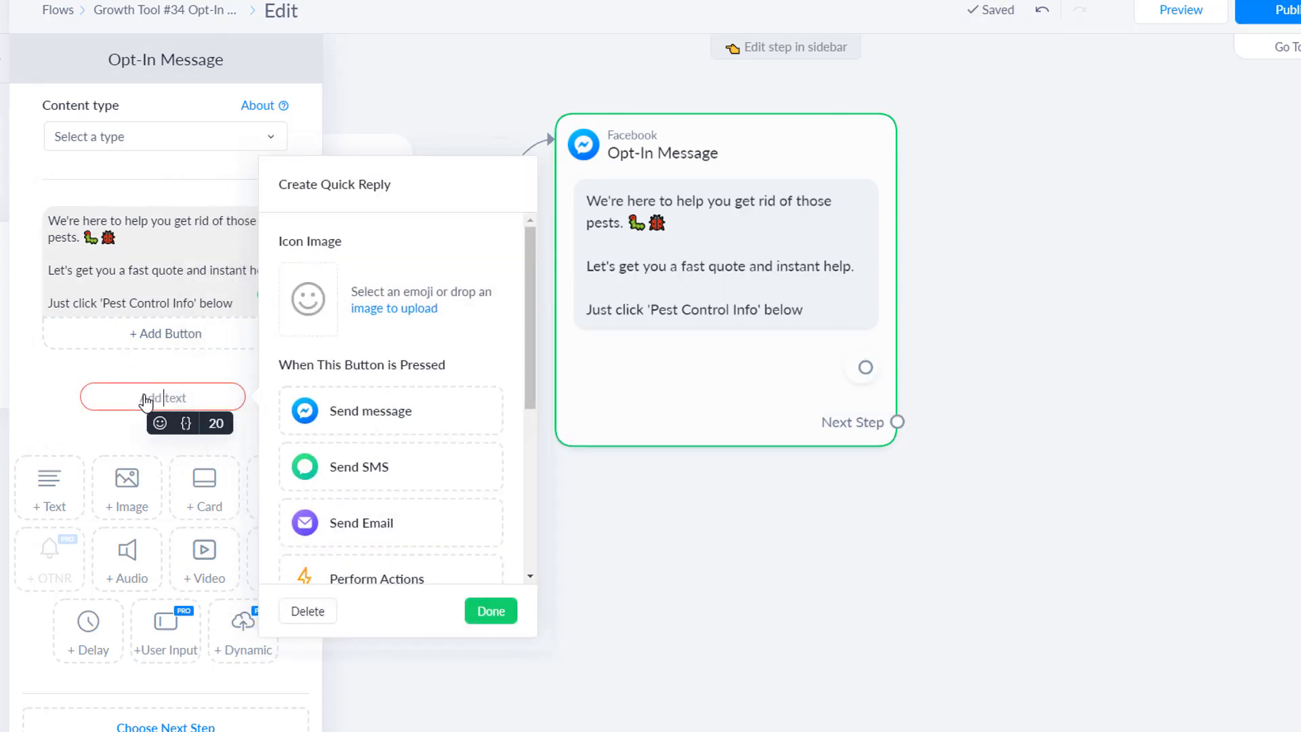
{"action": "type", "text": "Pest Contro"}
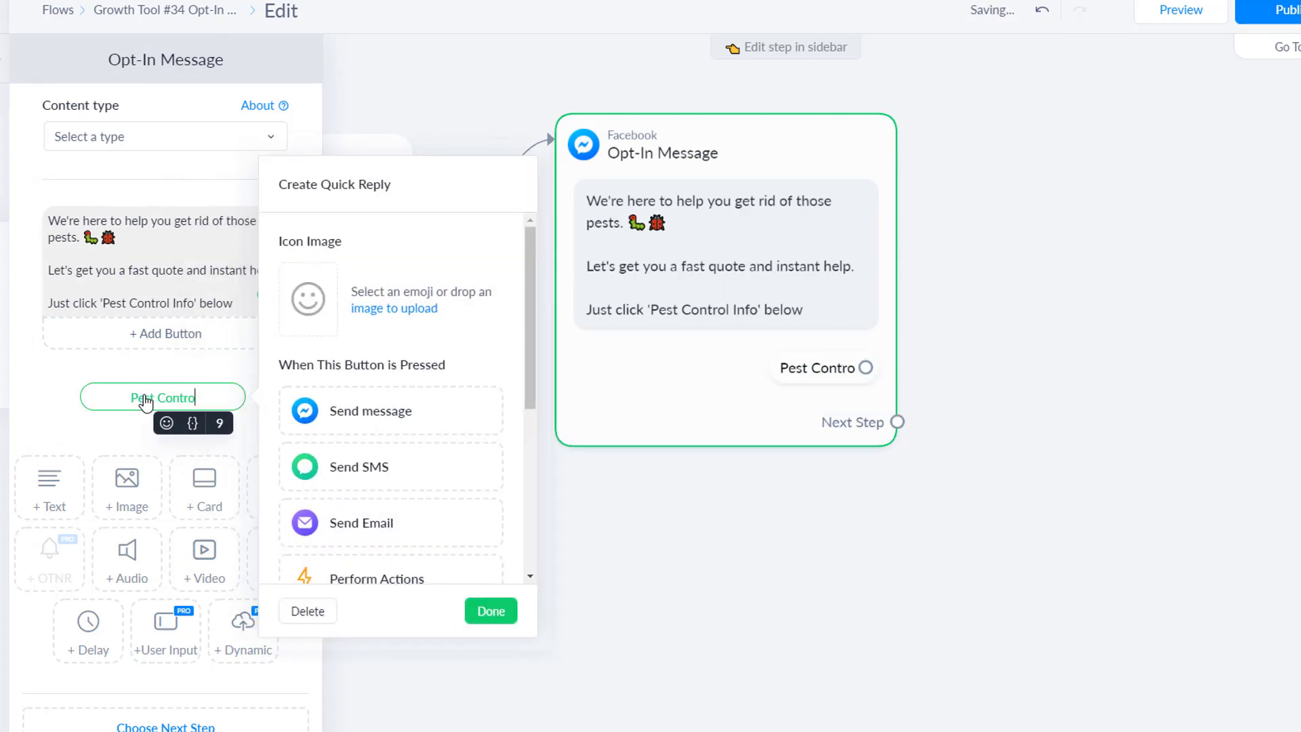
{"action": "type", "text": "l Info"}
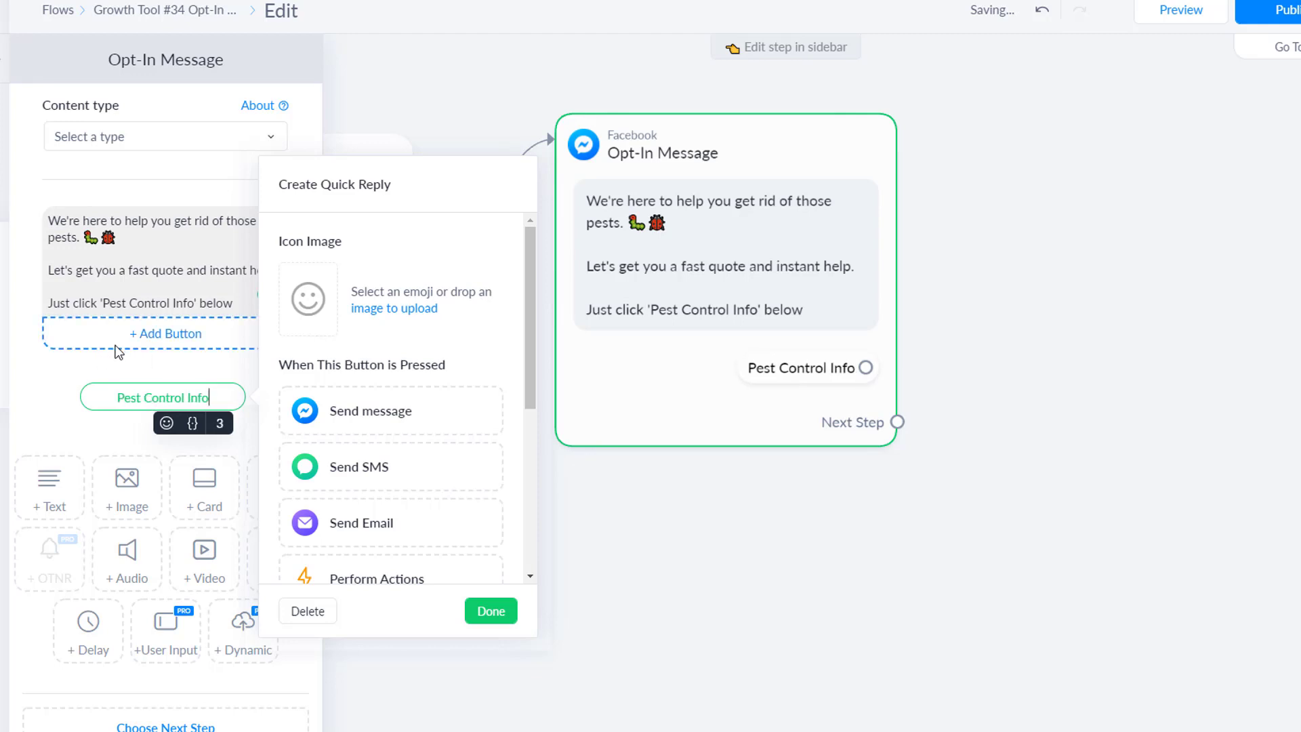
{"action": "left_click", "coordinate": [491, 611]}
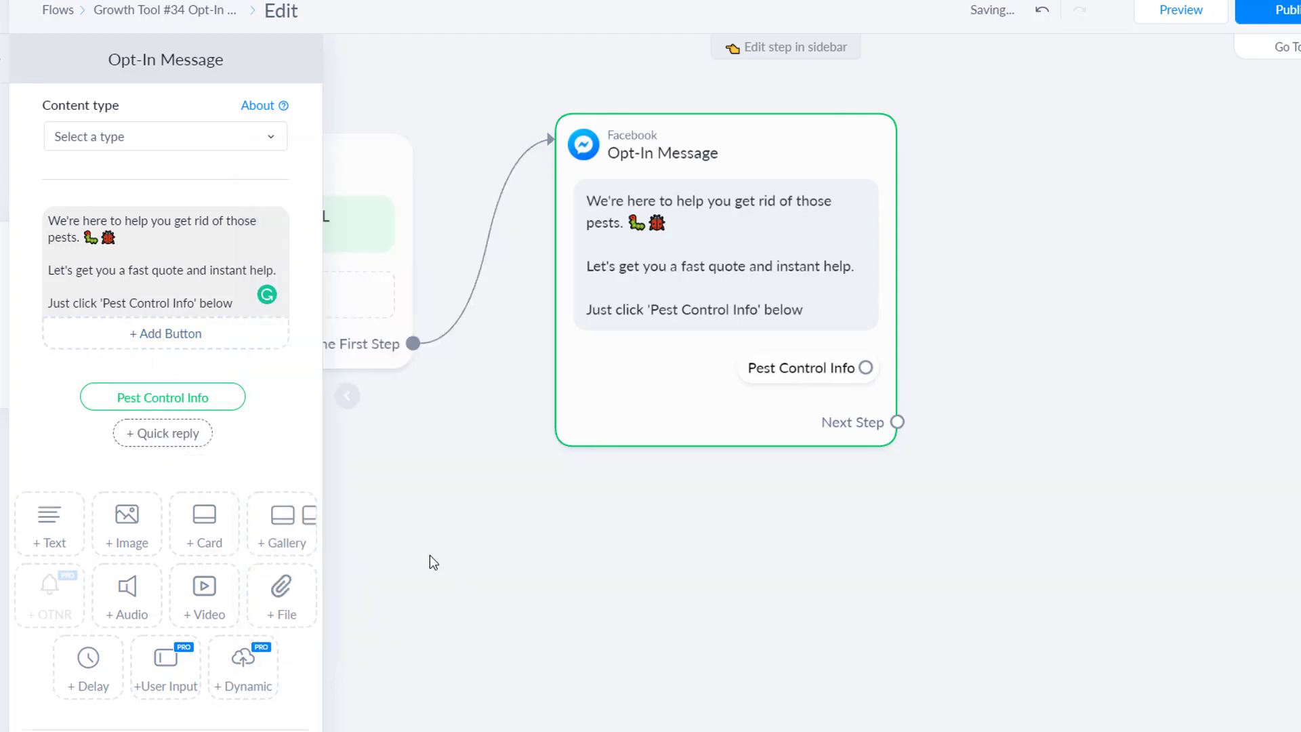
Connect the Pest Control Info quick reply to a new Facebook Message step beside the Opt-In Message
{"action": "left_click", "coordinate": [869, 367]}
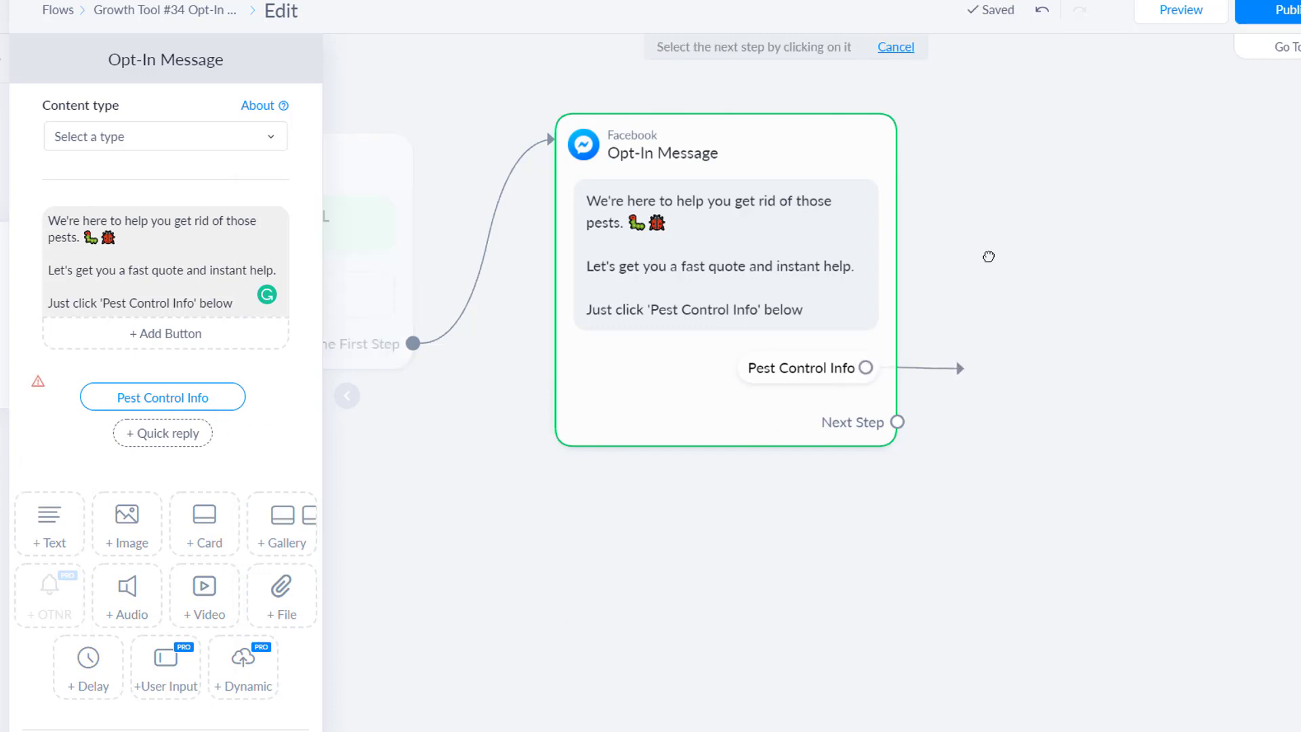
{"action": "left_click", "coordinate": [962, 124]}
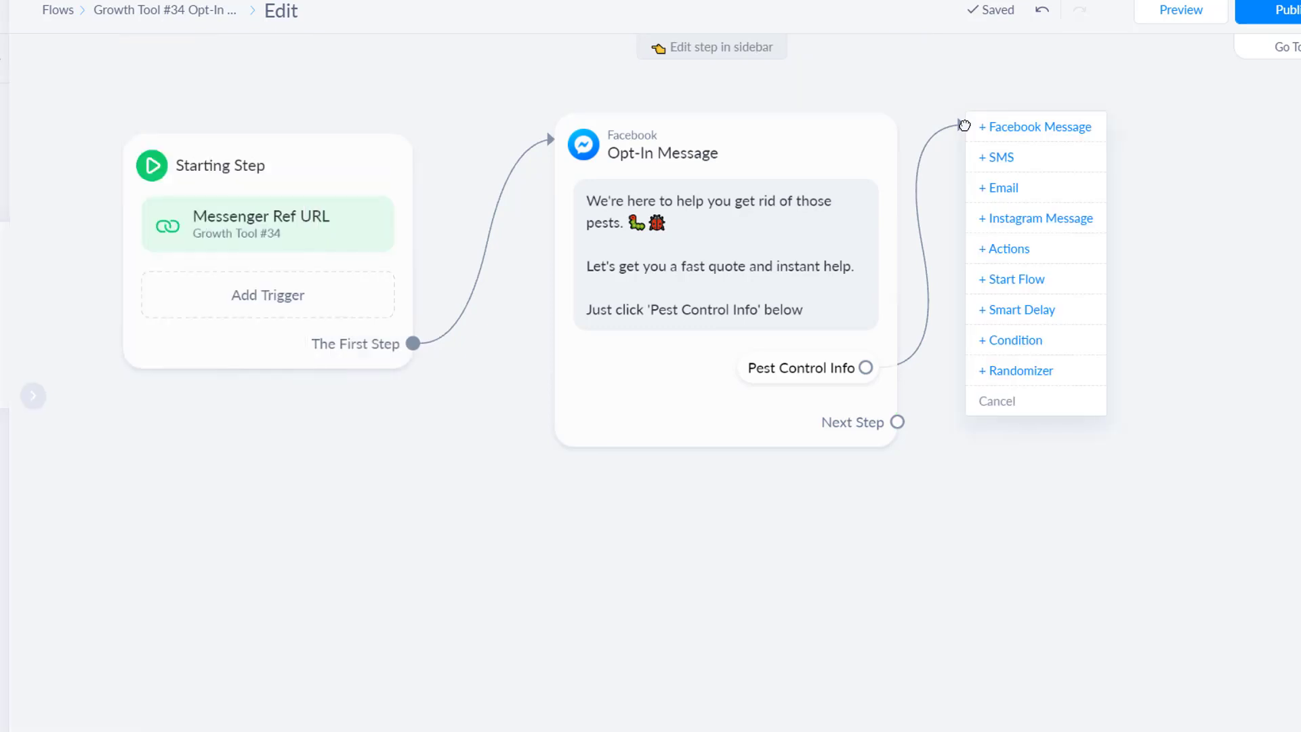
{"action": "left_click", "coordinate": [999, 128]}
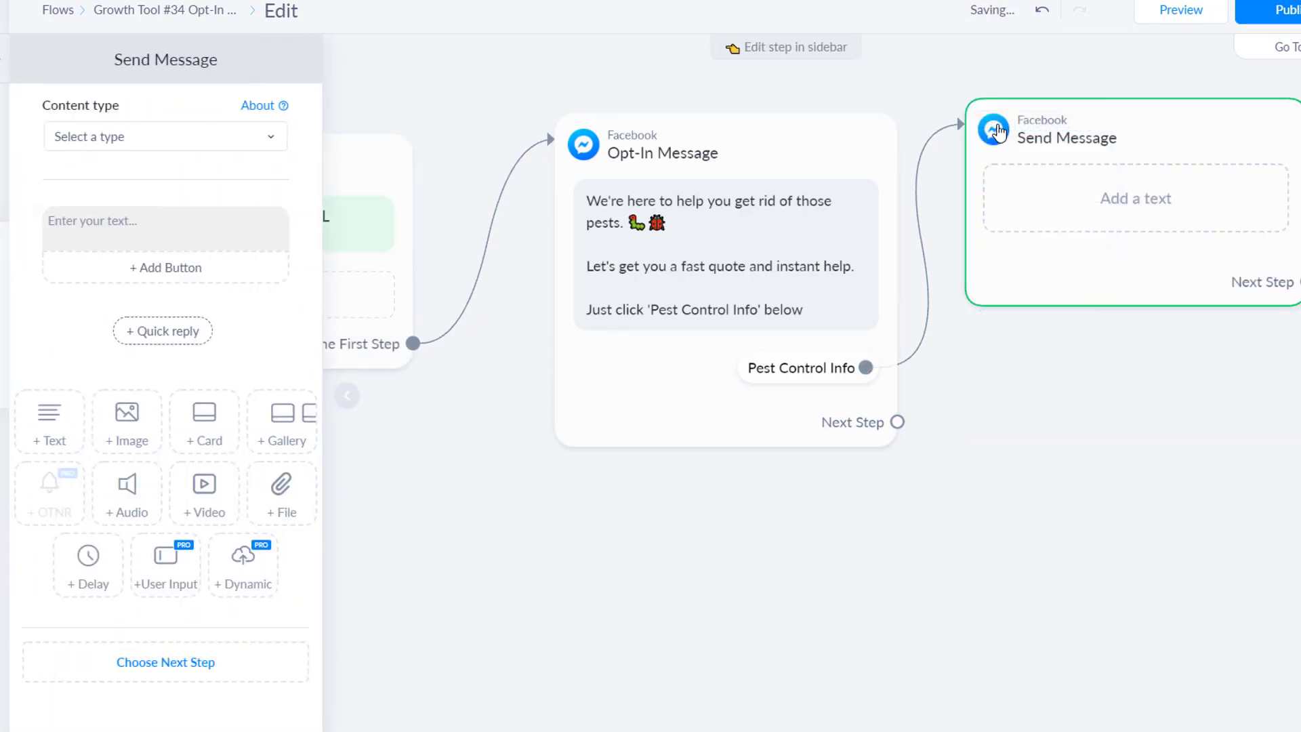
Add an image block with the Bugstars van picture above the empty text block in the new Send Message step
{"action": "left_click", "coordinate": [1055, 204]}
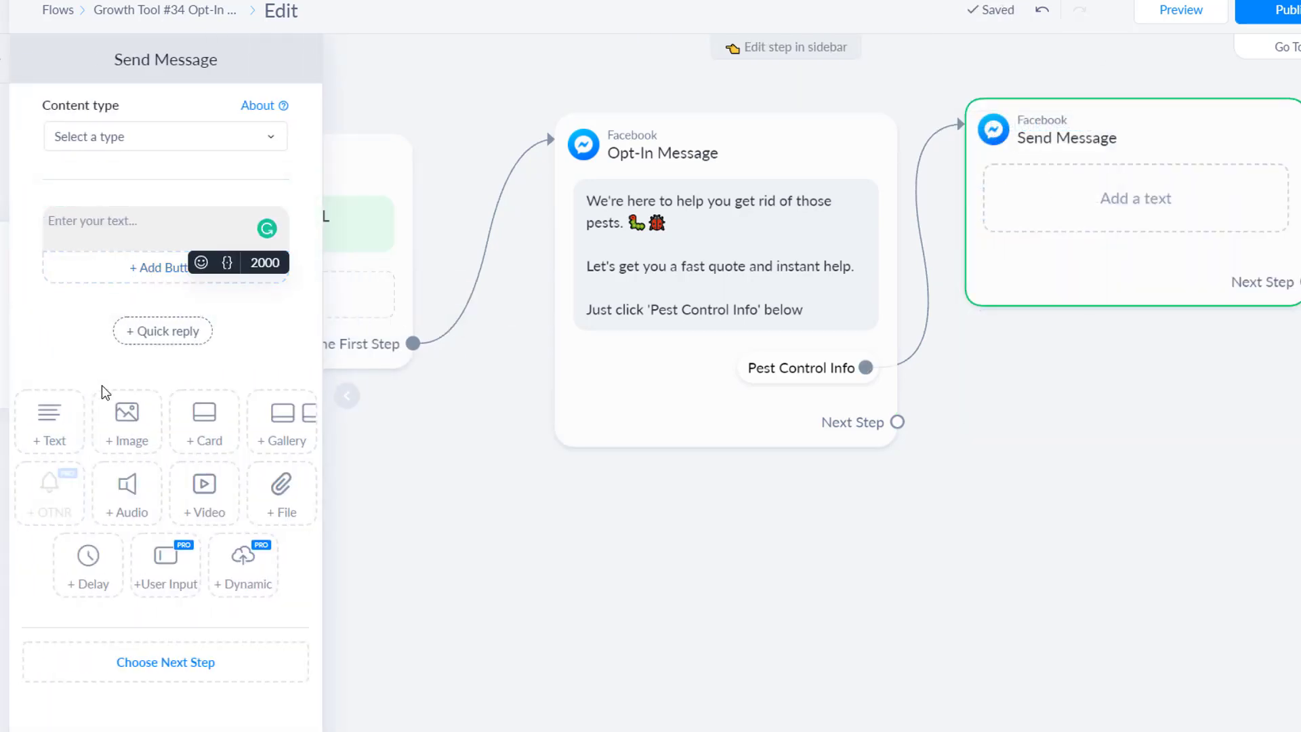
{"action": "left_click", "coordinate": [141, 440]}
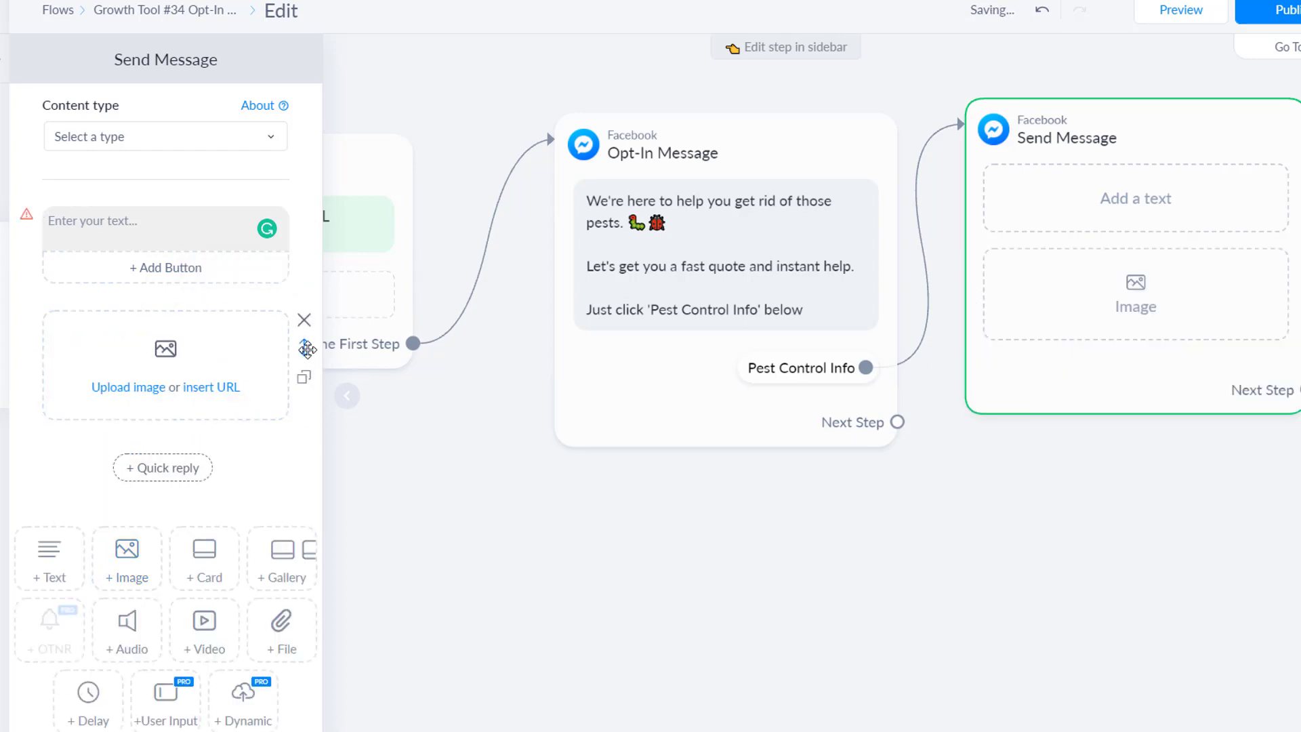
{"action": "left_click_drag", "start_coordinate": [302, 343], "coordinate": [287, 214]}
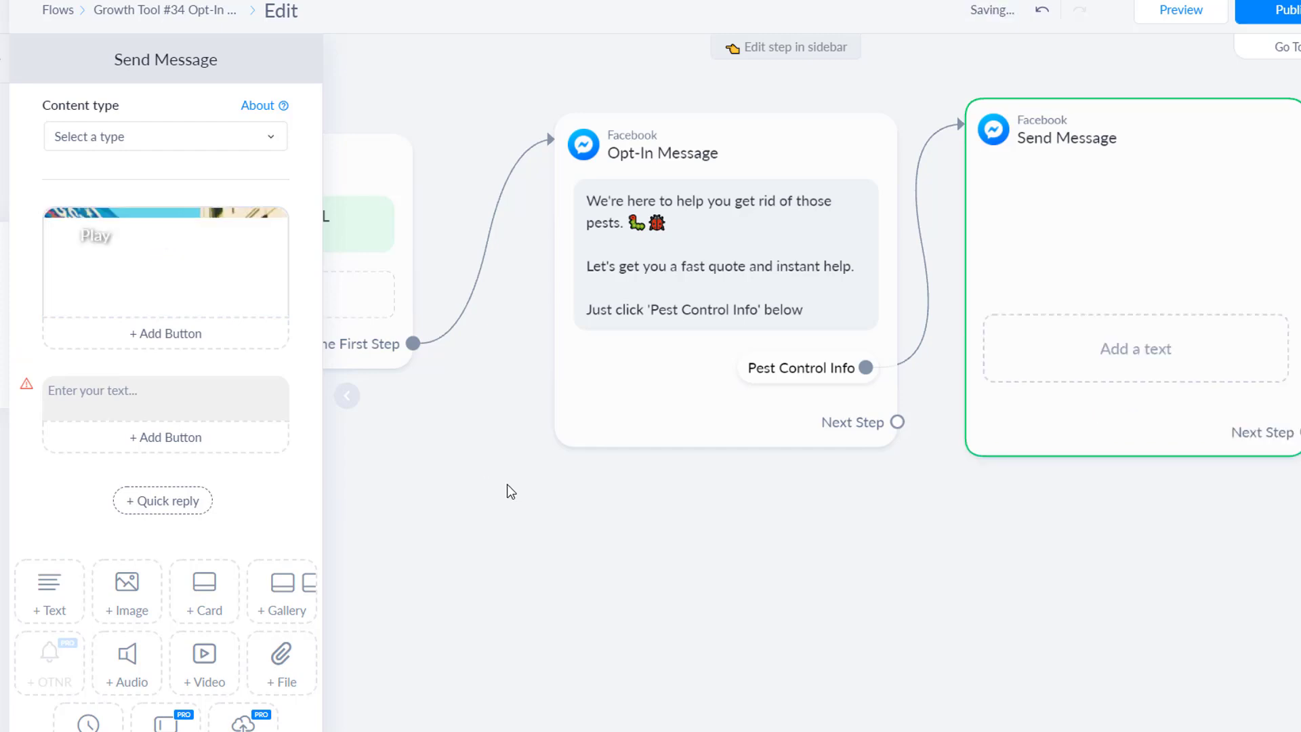
{"action": "mouse_move", "coordinate": [86, 242]}
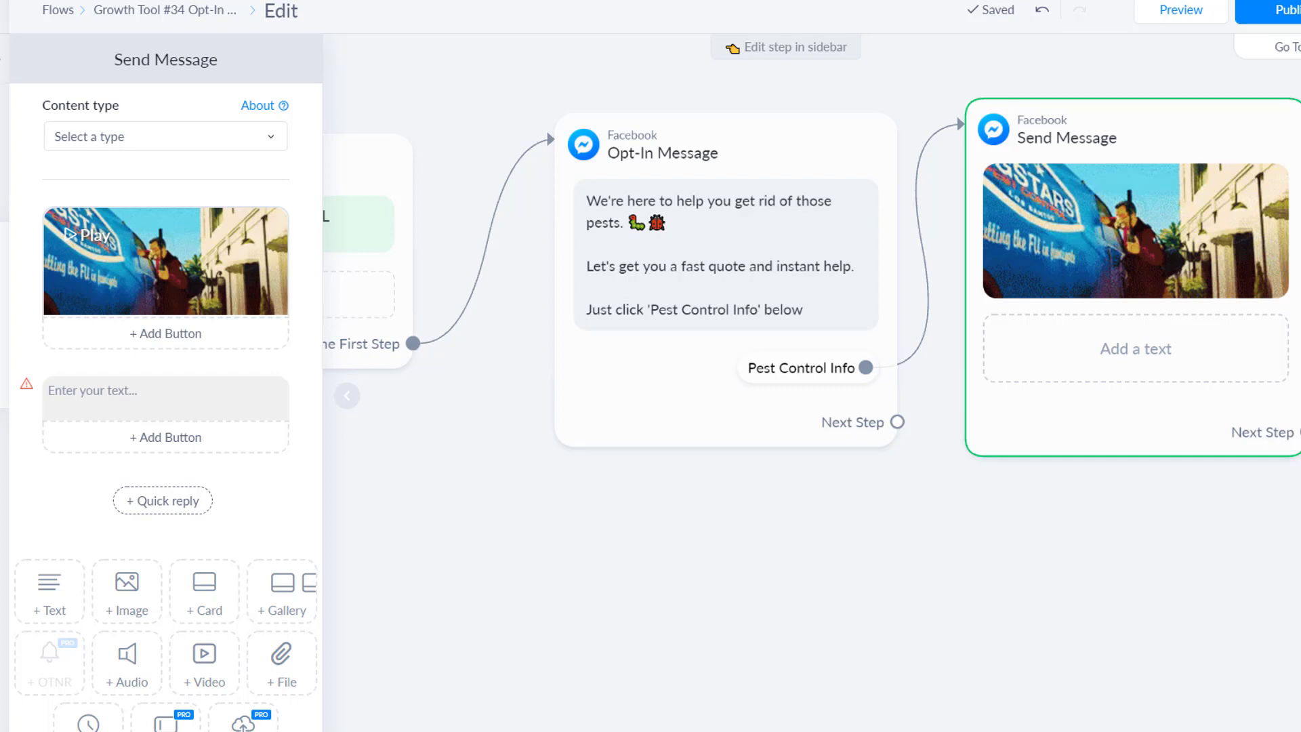
Begin the text block below the image with "Just wanted say... really quickly... if you have an EMERGENCY"
{"action": "left_click", "coordinate": [132, 400]}
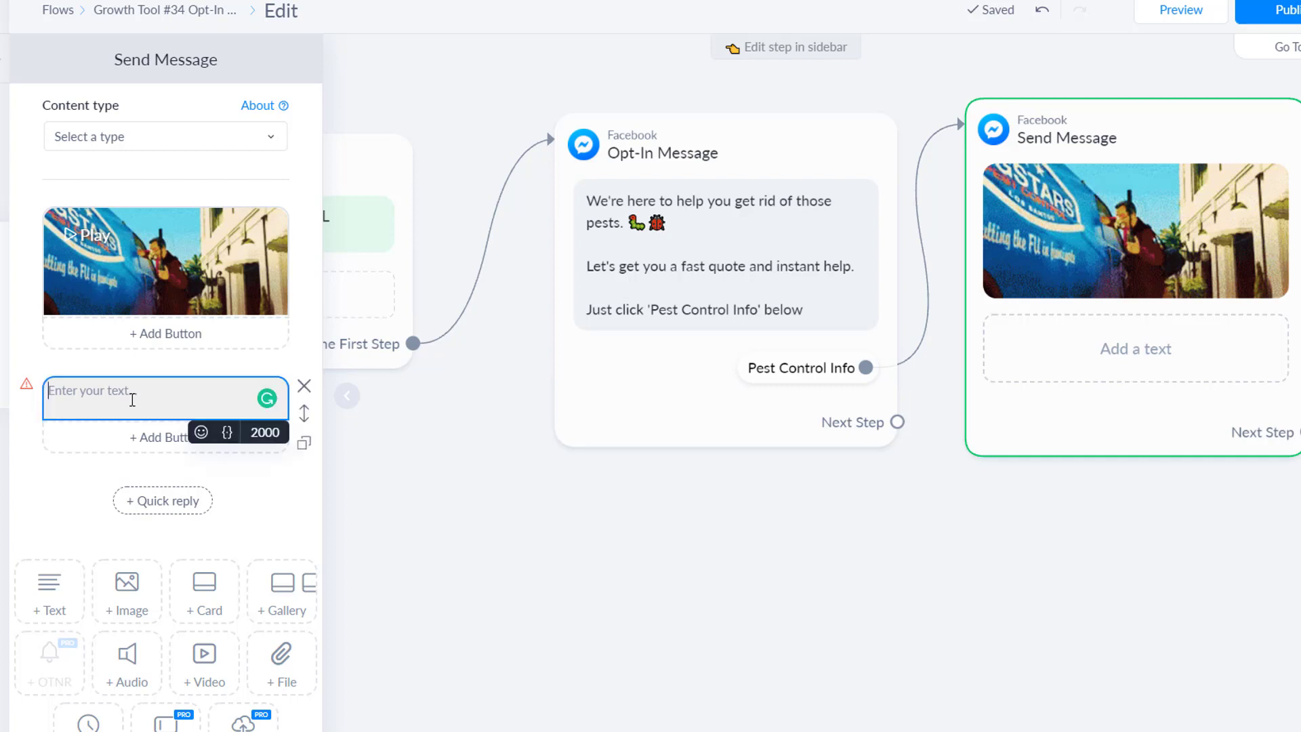
{"action": "type", "text": "Just wanted"}
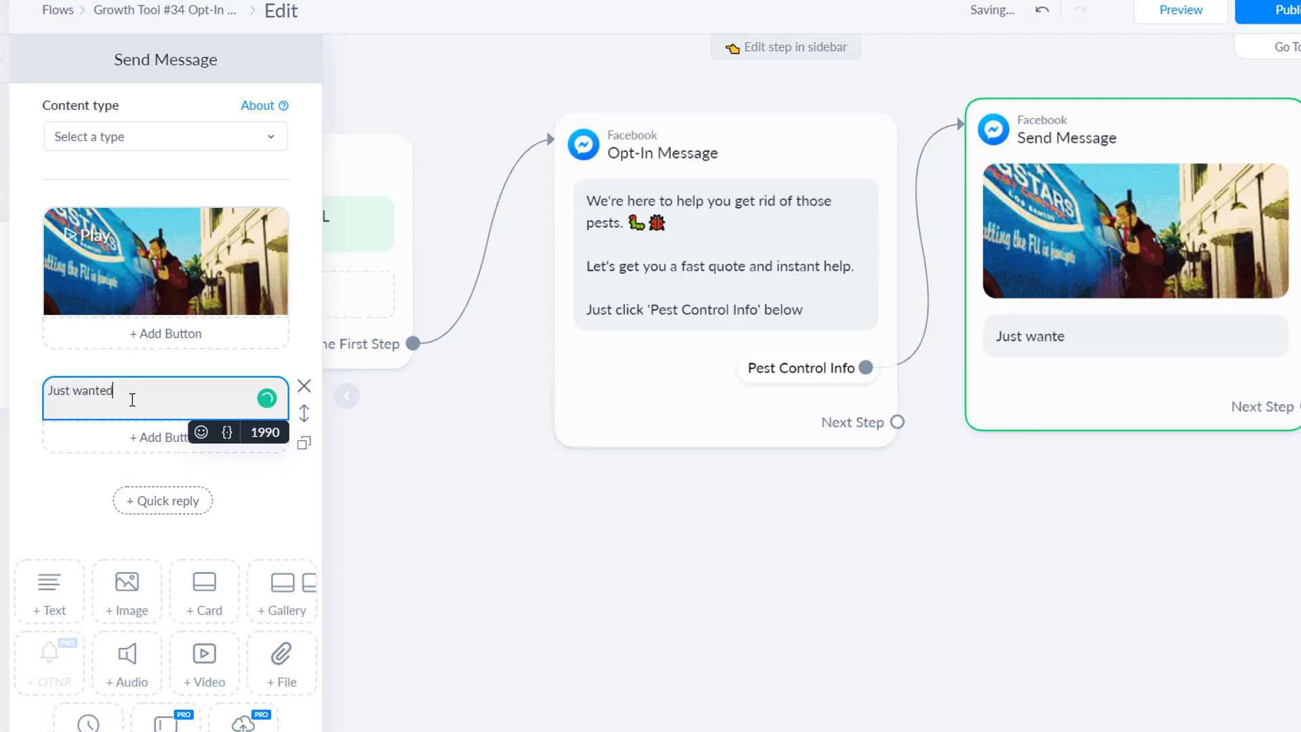
{"action": "type", "text": " say... really quickly"}
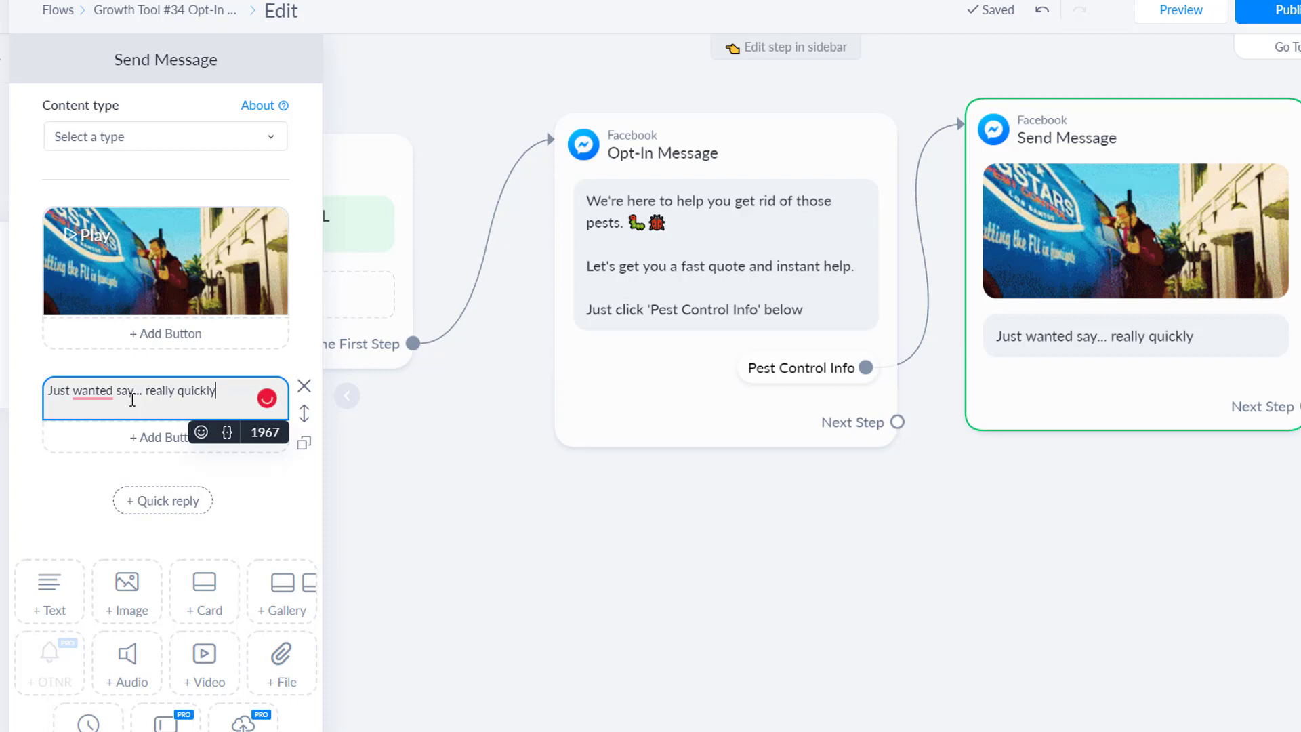
{"action": "type", "text": ".."}
{"action": "type", "text": ". if you ha"}
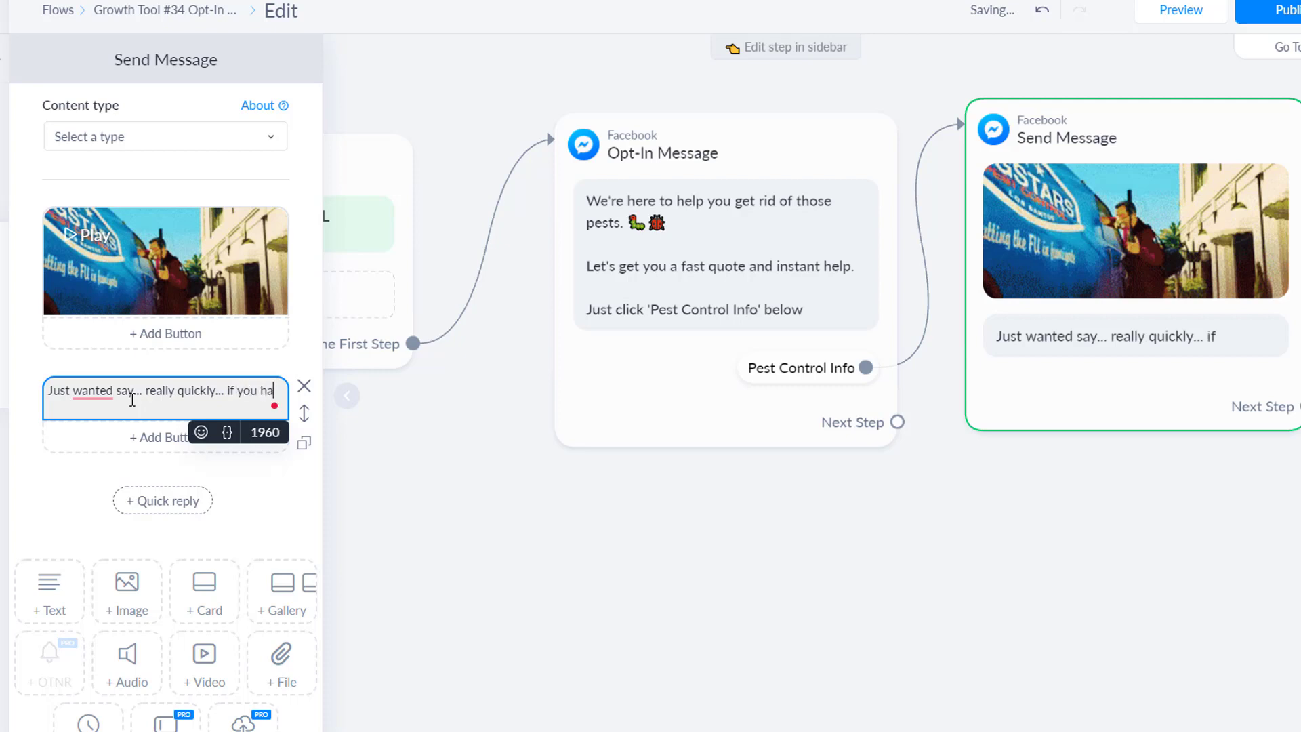
{"action": "type", "text": "ve an E"}
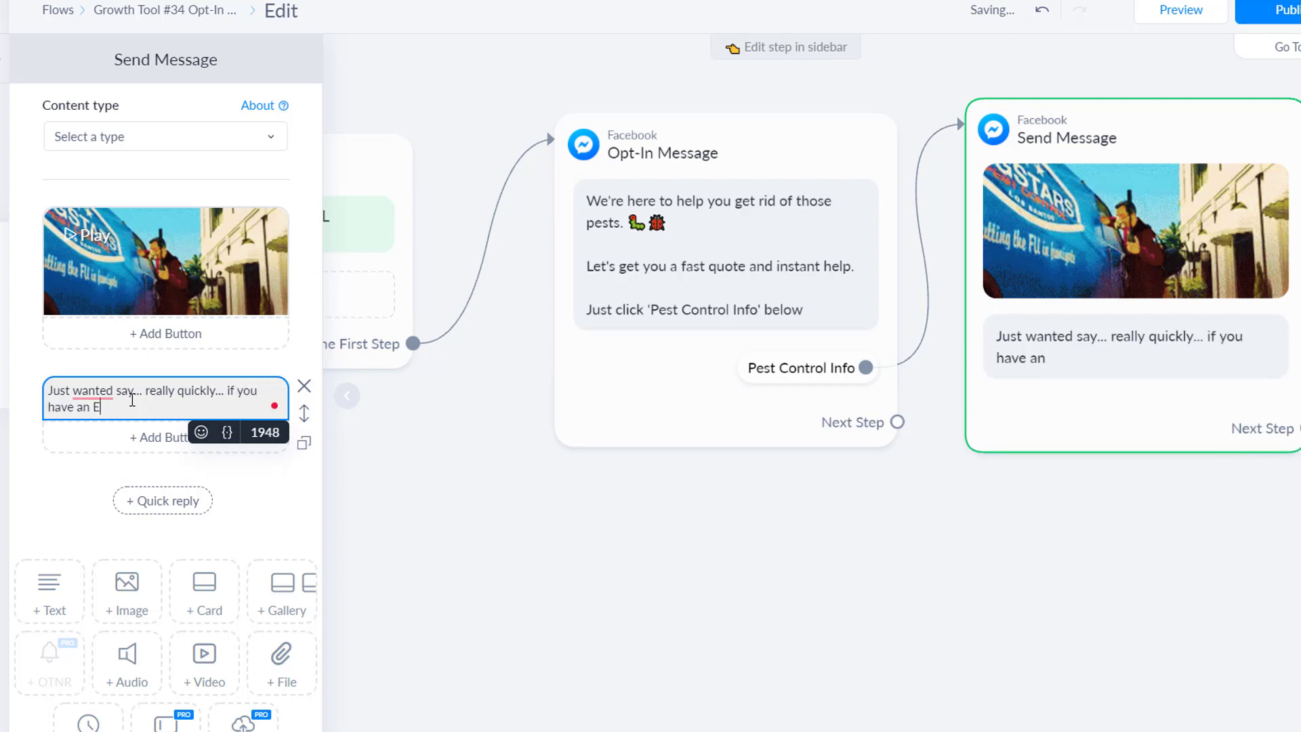
{"action": "type", "text": "MERGECNY"}
{"action": "key", "text": "BackSpace"}
{"action": "key", "text": "BackSpace"}
{"action": "key", "text": "BackSpace"}
{"action": "type", "text": "NCY"}
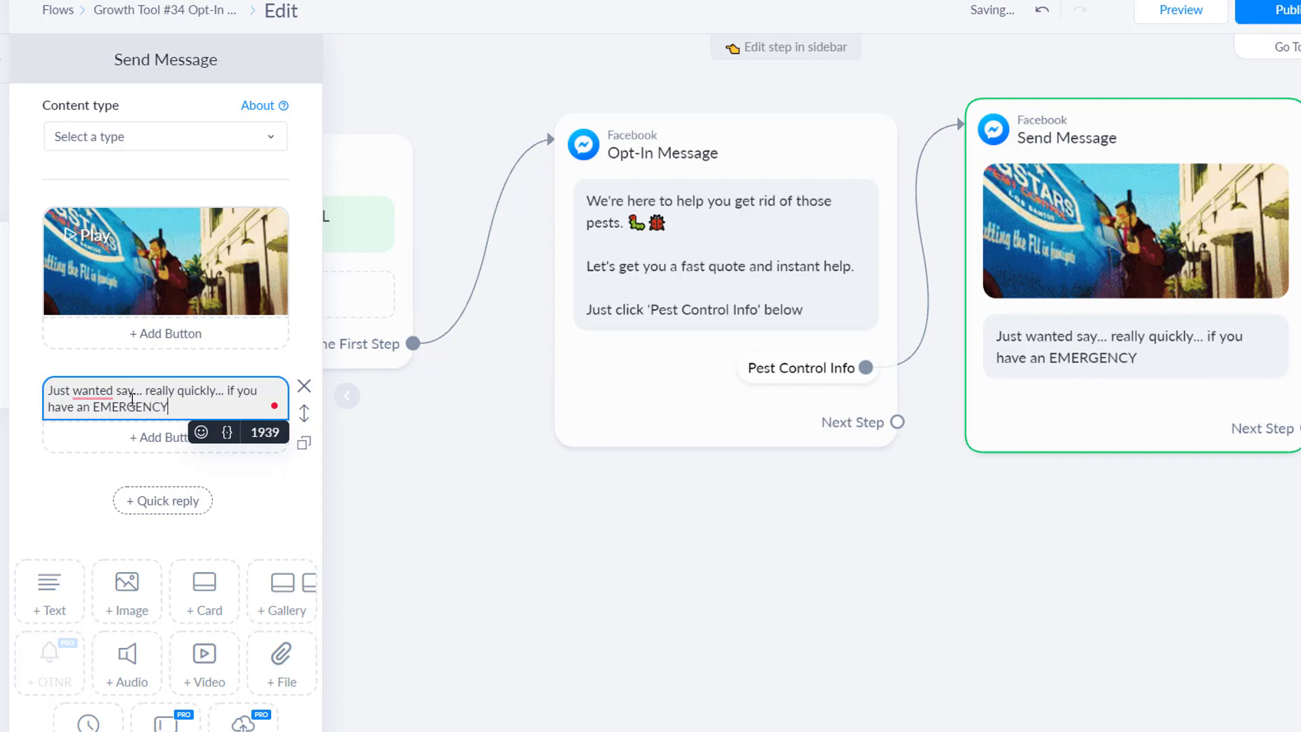
Complete the emergency text with " - use the button below that says Call Us Now"
{"action": "type", "text": " - use the bu"}
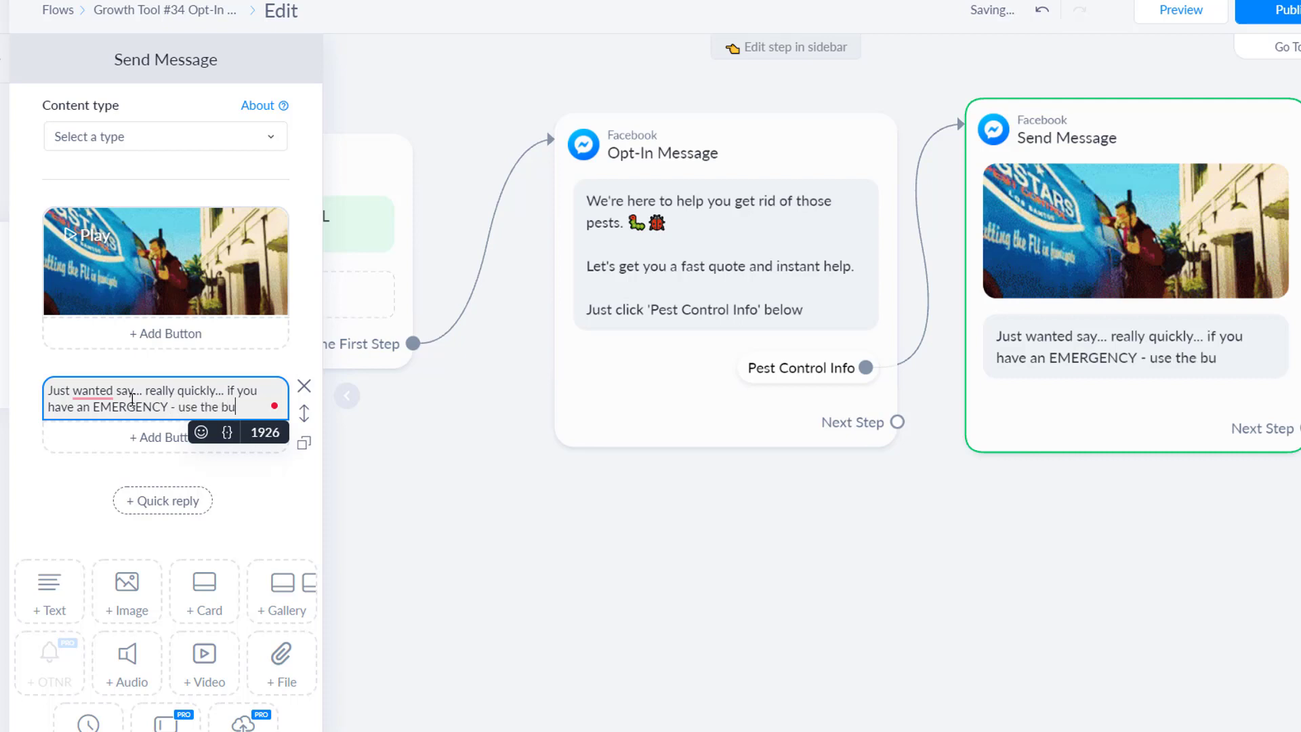
{"action": "type", "text": "tton below that sa"}
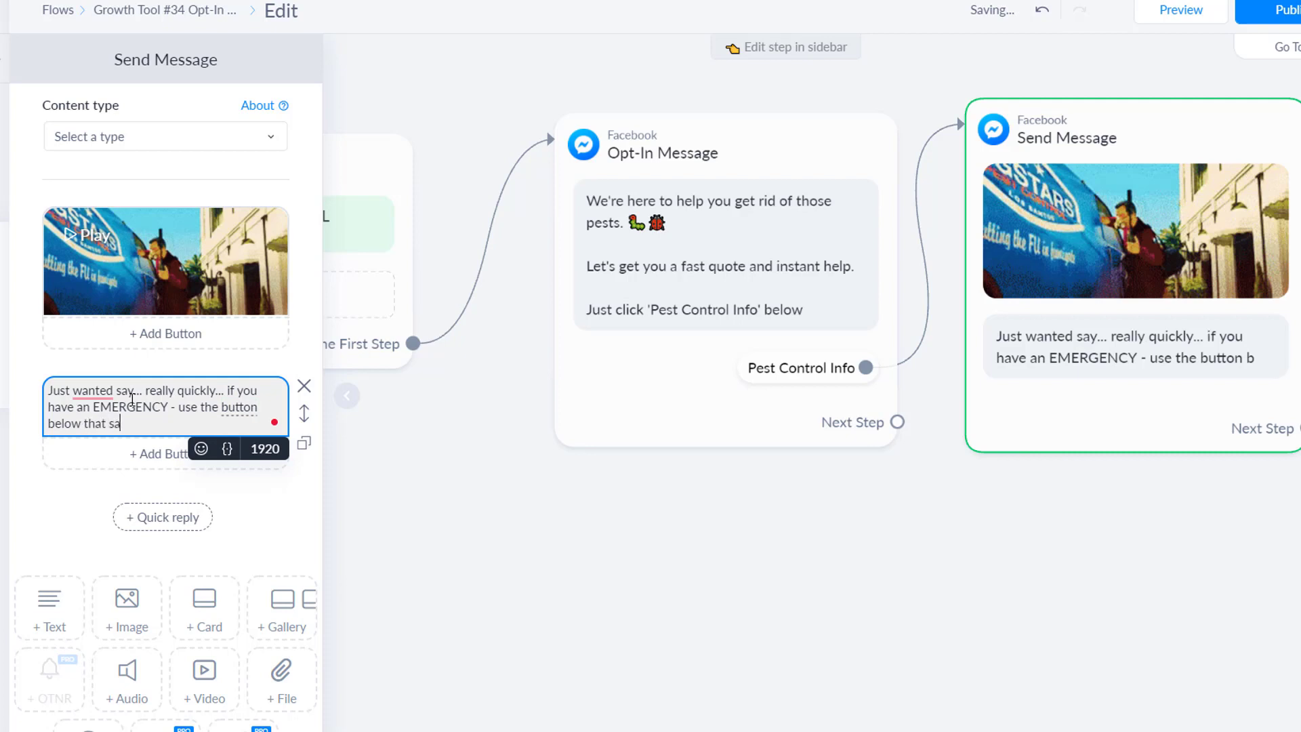
{"action": "type", "text": "ys Call"}
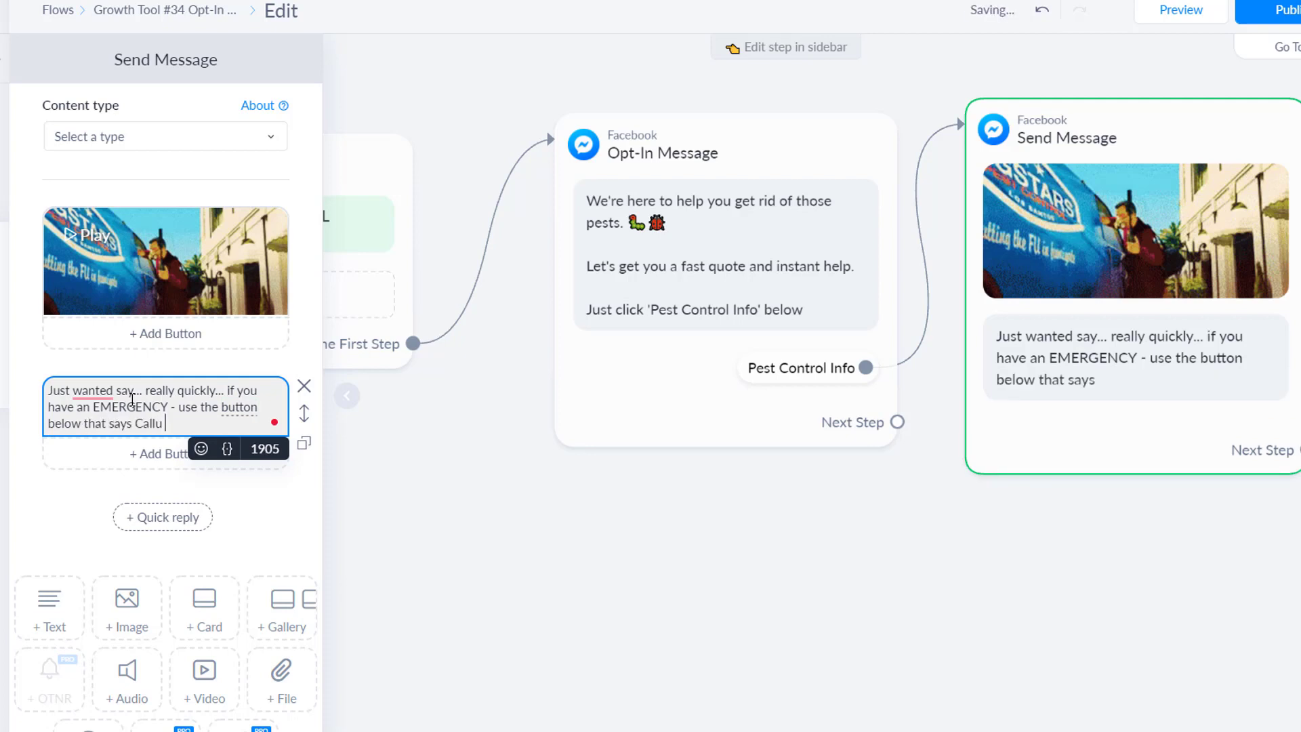
{"action": "type", "text": " Us Now"}
Add a button to the emergency text that calls a number and title it "CALL US NOW"
{"action": "left_click", "coordinate": [151, 456]}
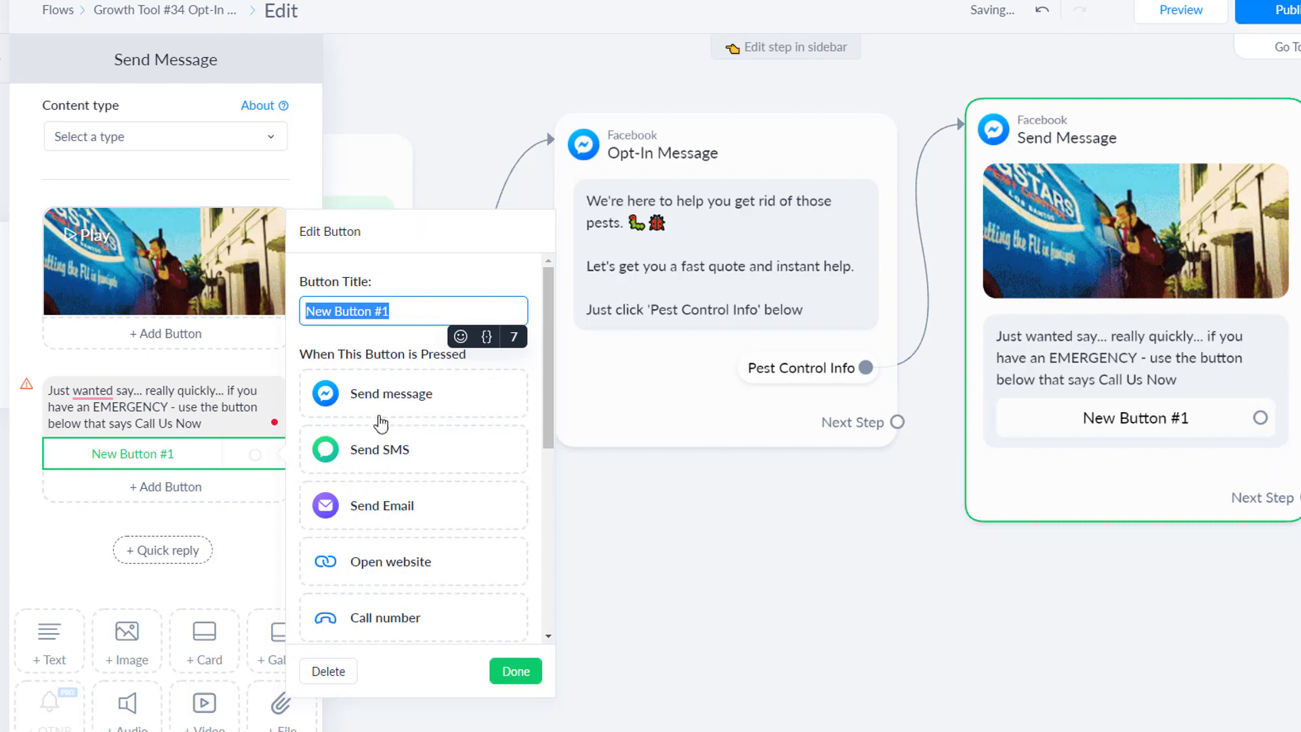
{"action": "left_click", "coordinate": [398, 627]}
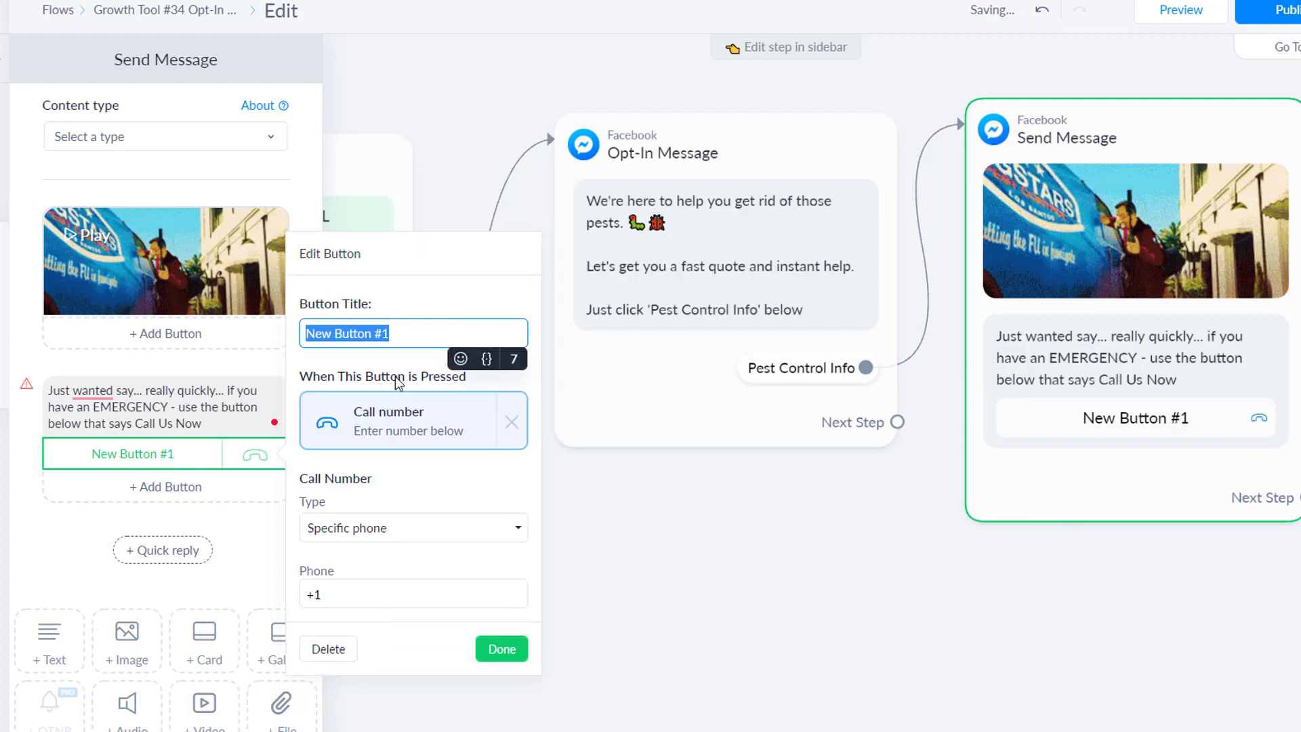
{"action": "left_click", "coordinate": [434, 326]}
{"action": "left_click_drag", "start_coordinate": [434, 328], "coordinate": [306, 333]}
{"action": "type", "text": "CALL"}
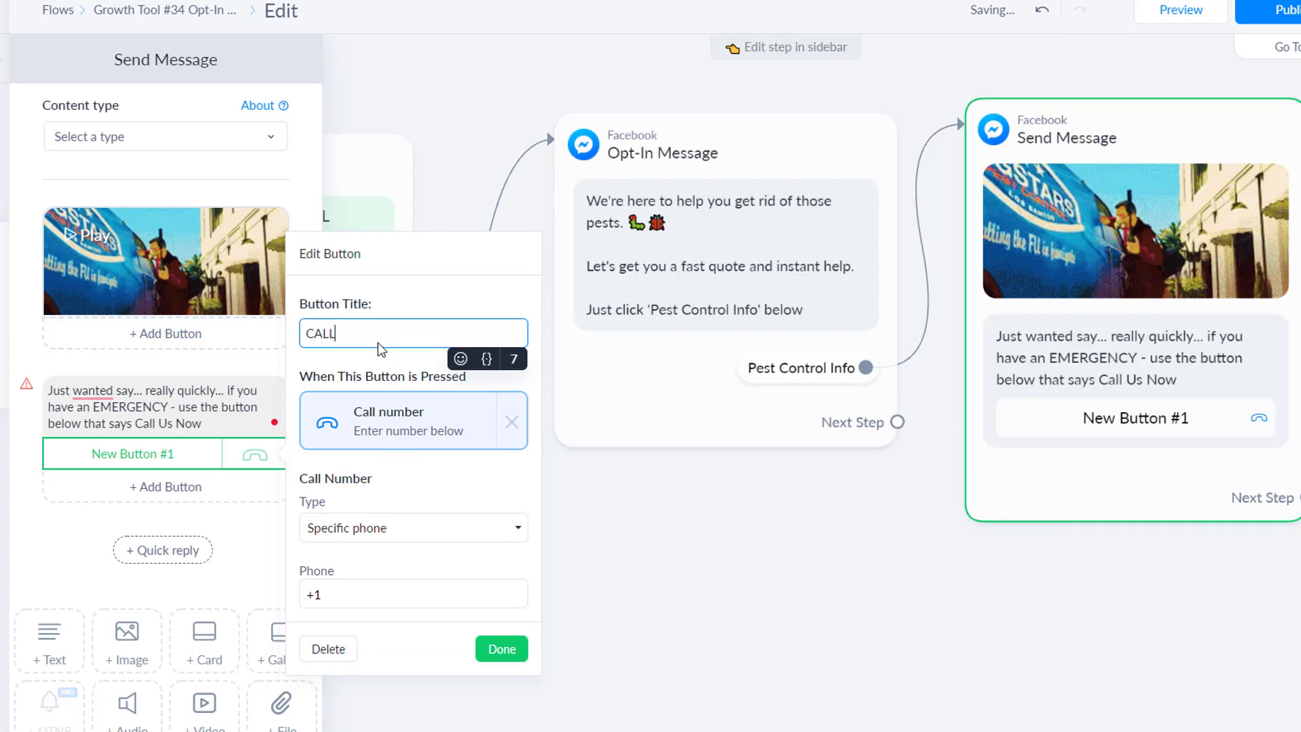
{"action": "type", "text": " US NOW"}
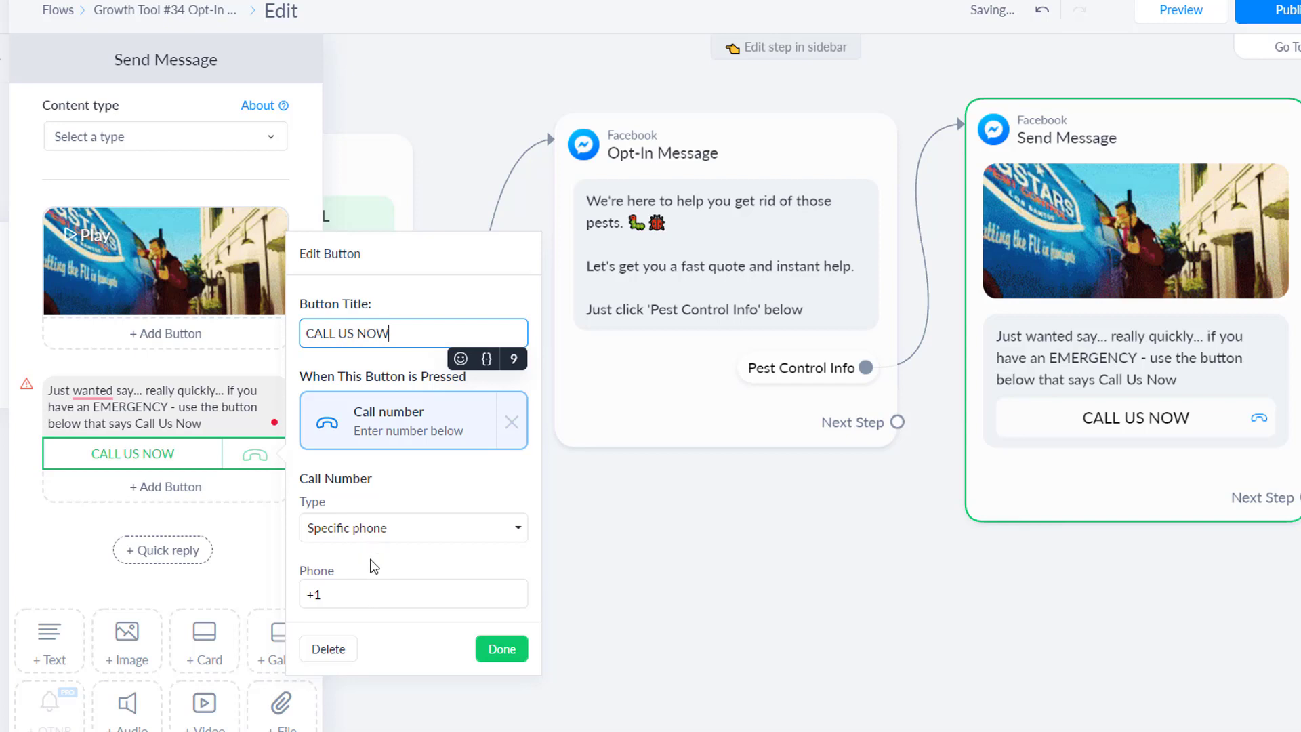
Enter the business phone number for the CALL US NOW button and save the button
{"action": "left_click", "coordinate": [373, 594]}
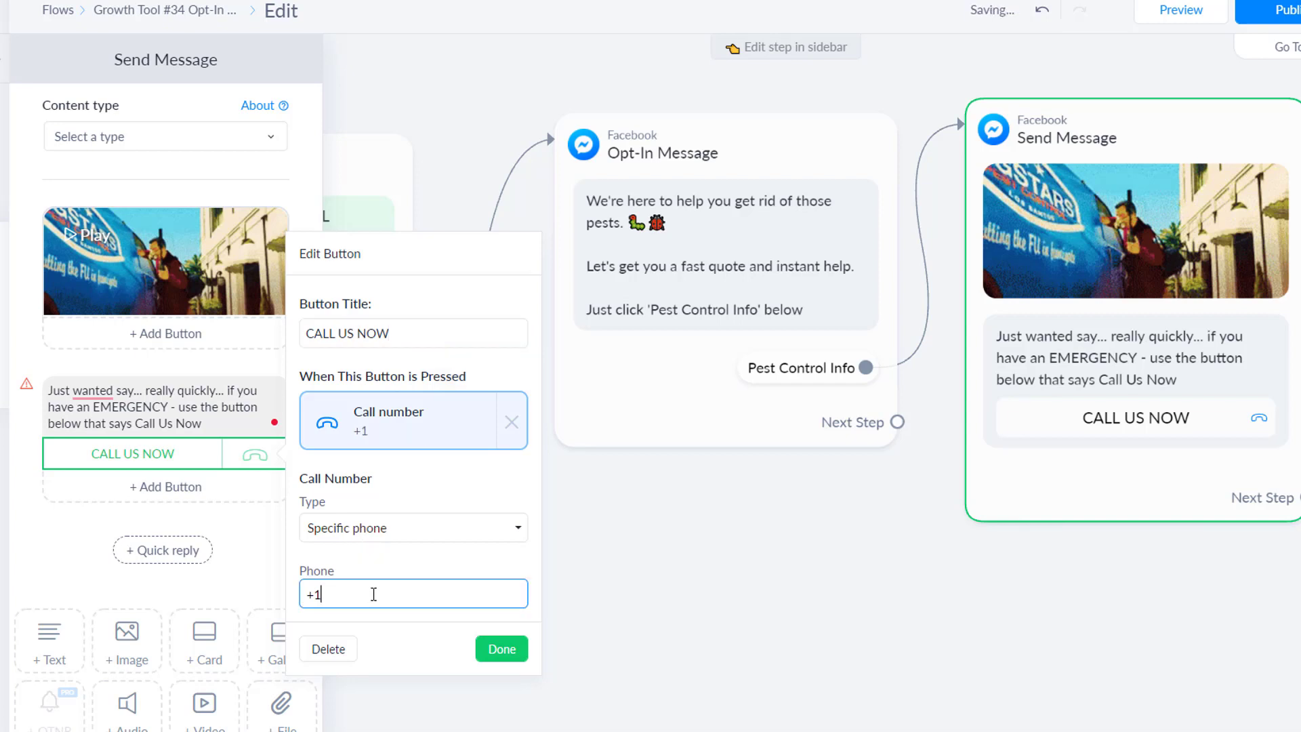
{"action": "type", "text": "555) 555-5555"}
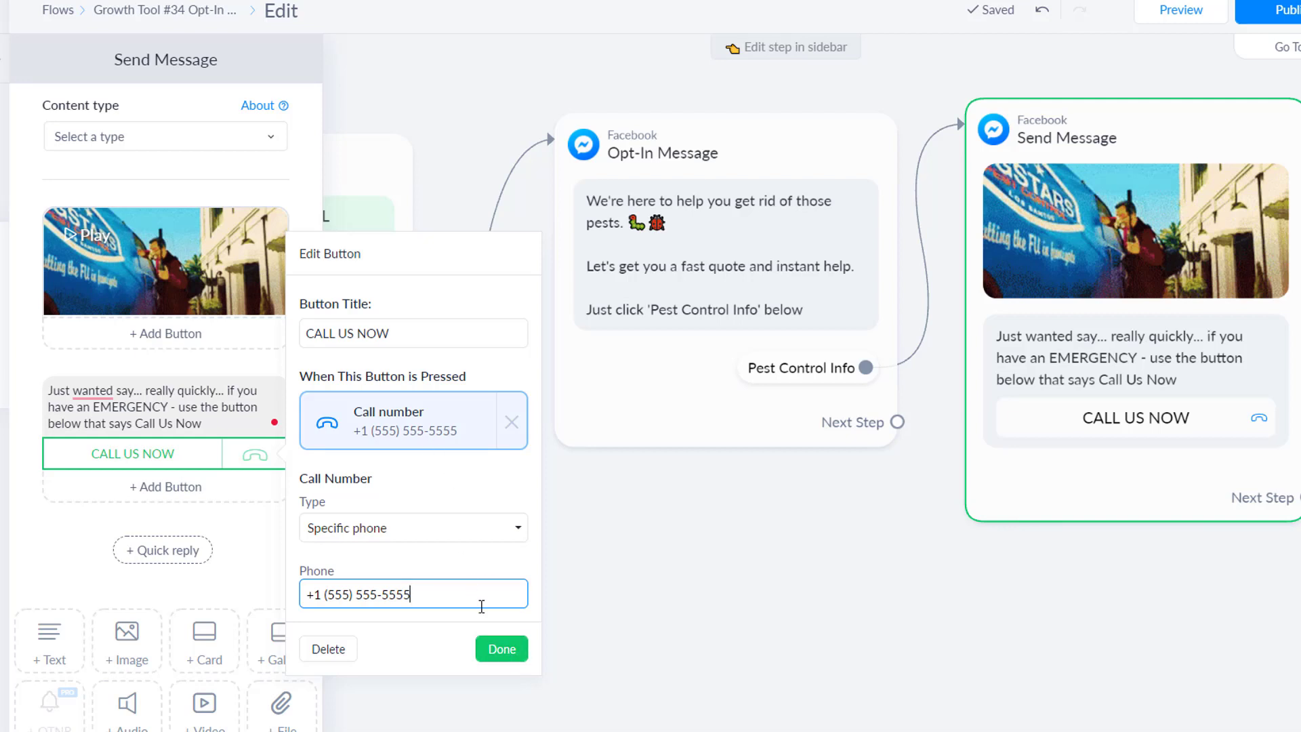
{"action": "left_click", "coordinate": [503, 649]}
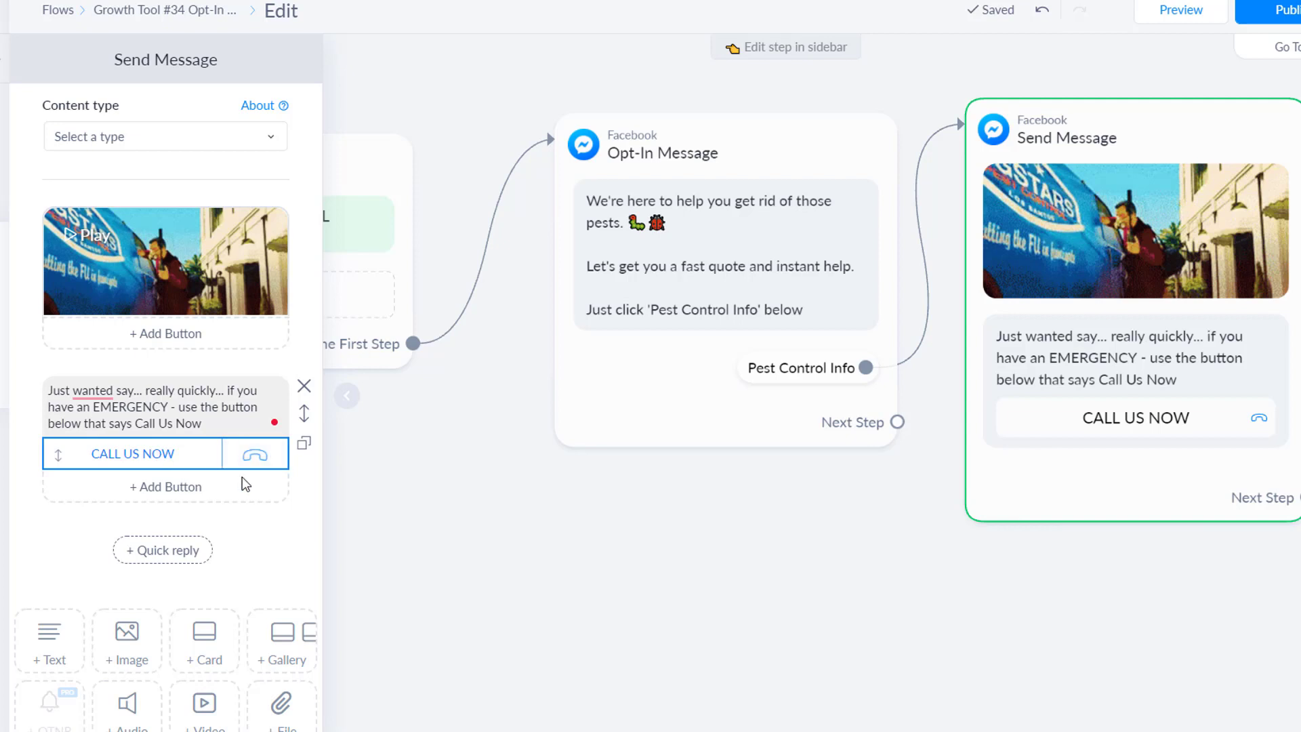
Add a second text block reading "Ok, ", the First Name system field and ", - tell me... where are you located"
{"action": "scroll", "coordinate": [102, 500], "scroll_direction": "down", "scroll_amount": 1}
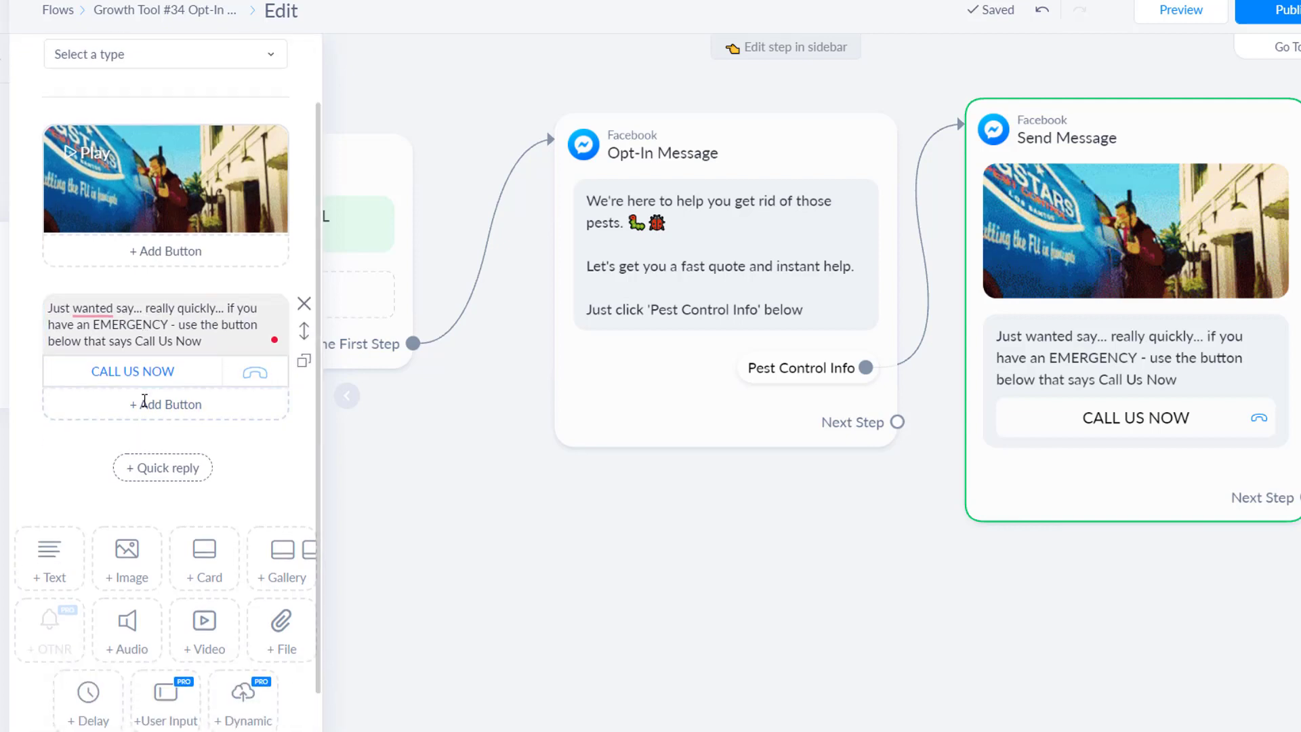
{"action": "left_click", "coordinate": [50, 563]}
{"action": "left_click", "coordinate": [165, 465]}
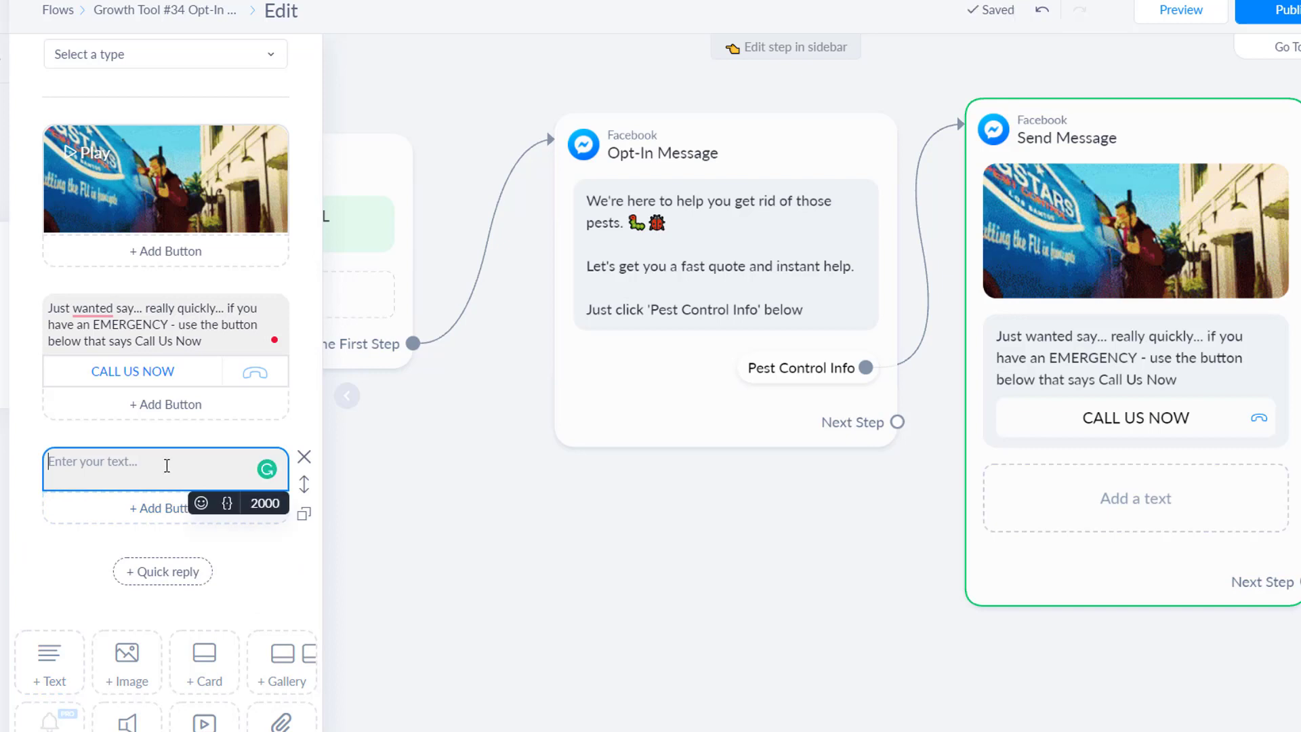
{"action": "type", "text": "Ok,"}
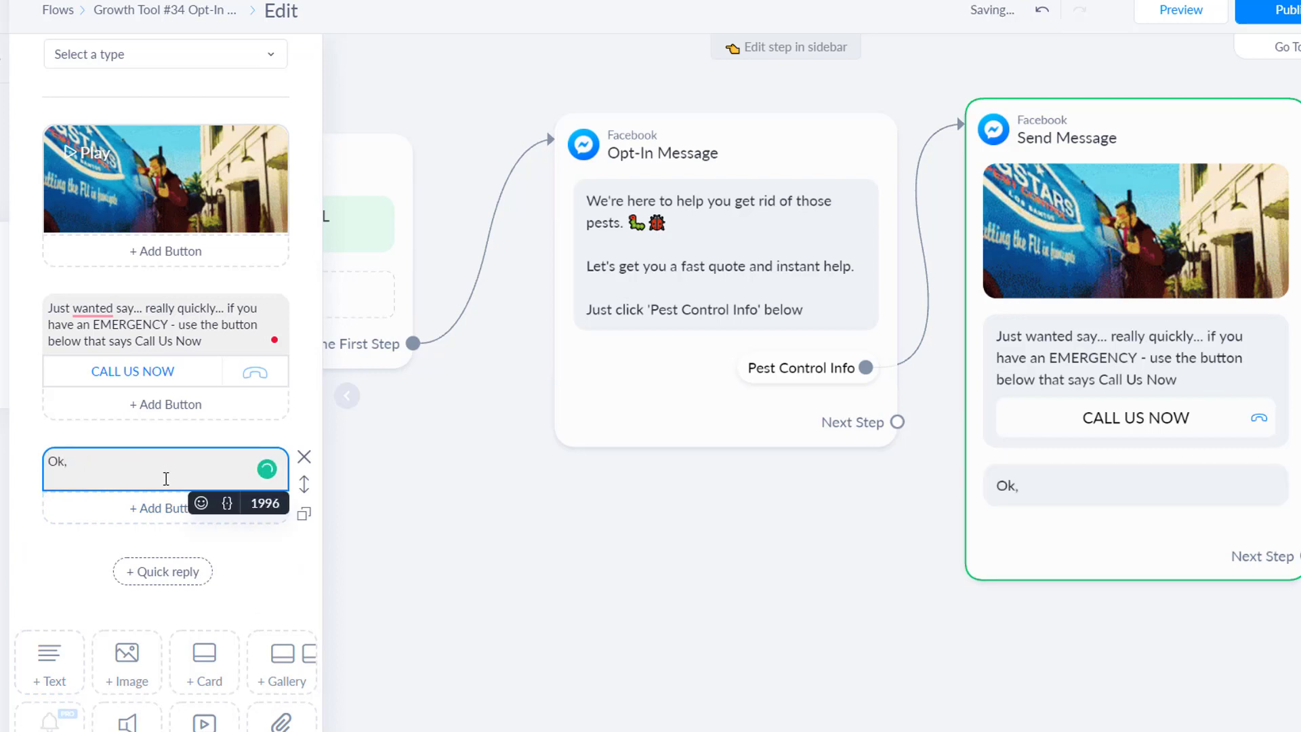
{"action": "left_click", "coordinate": [227, 503]}
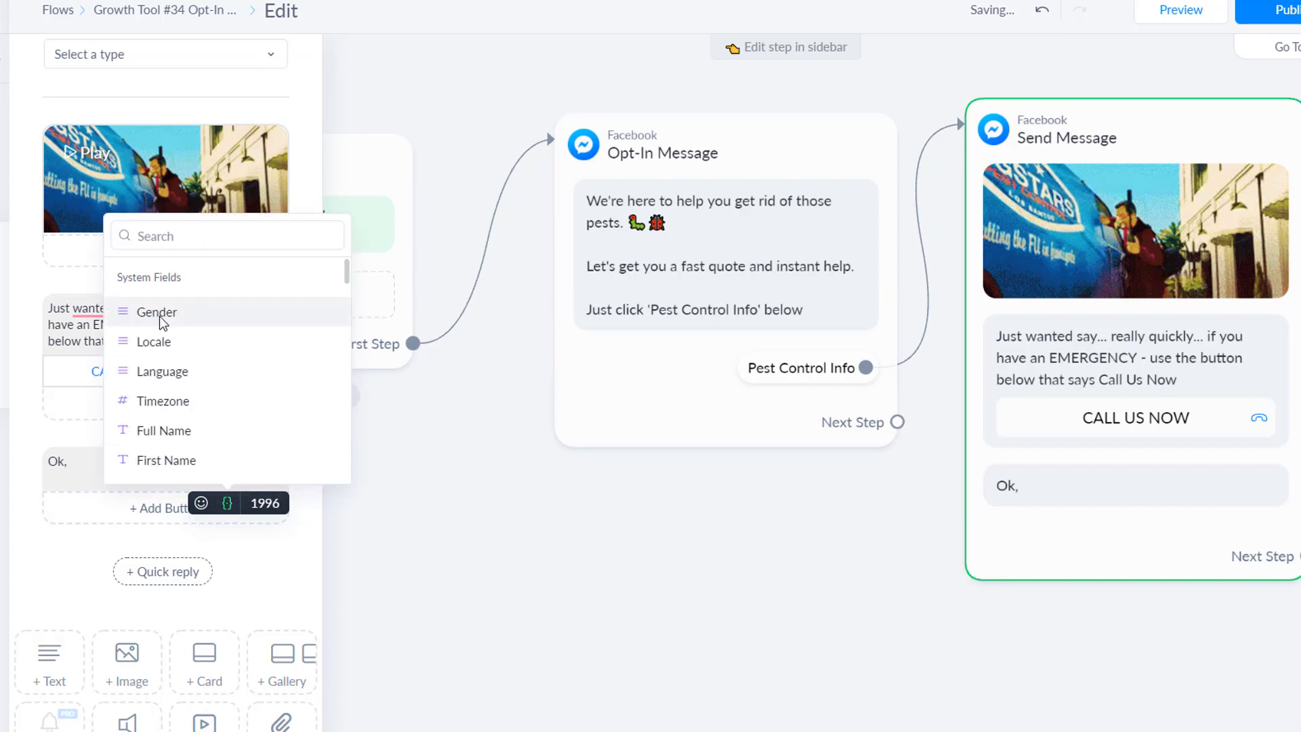
{"action": "scroll", "coordinate": [190, 407], "scroll_direction": "down", "scroll_amount": 2}
{"action": "left_click", "coordinate": [181, 377]}
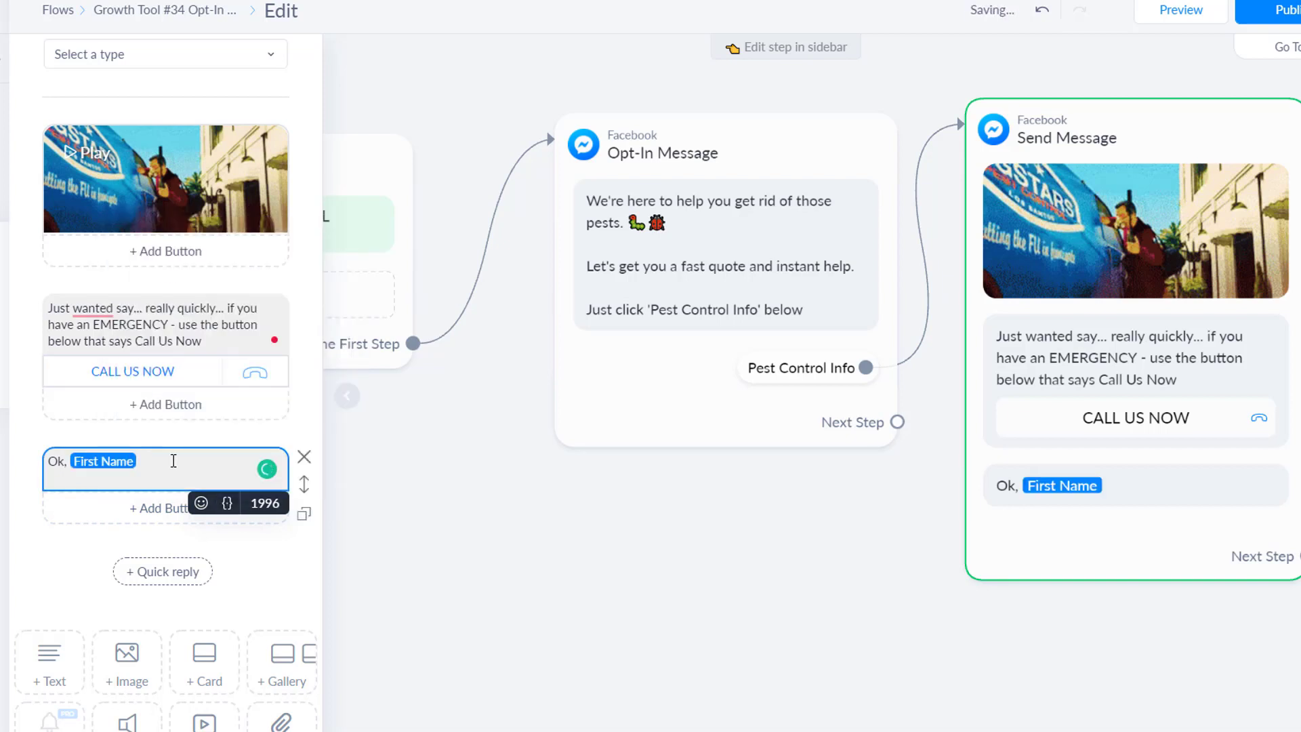
{"action": "type", "text": ", - tell me ... where are you located"}
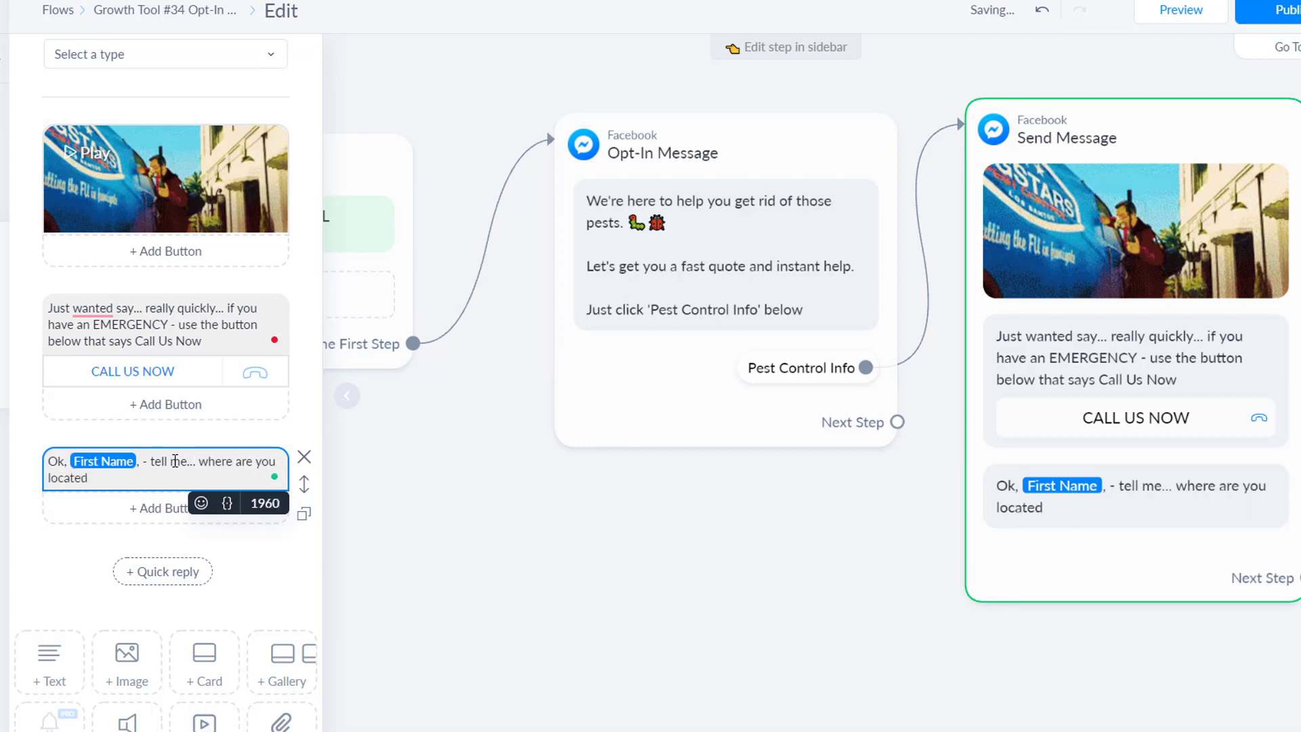
Reword the end of the second text block so the question reads "where do you need service?"
{"action": "key", "text": "BackSpace"}
{"action": "key", "text": "BackSpace"}
{"action": "key", "text": "BackSpace"}
{"action": "key", "text": "BackSpace"}
{"action": "key", "text": "BackSpace"}
{"action": "key", "text": "BackSpace"}
{"action": "key", "text": "BackSpace"}
{"action": "key", "text": "BackSpace"}
{"action": "key", "text": "BackSpace"}
{"action": "key", "text": "BackSpace"}
{"action": "key", "text": "BackSpace"}
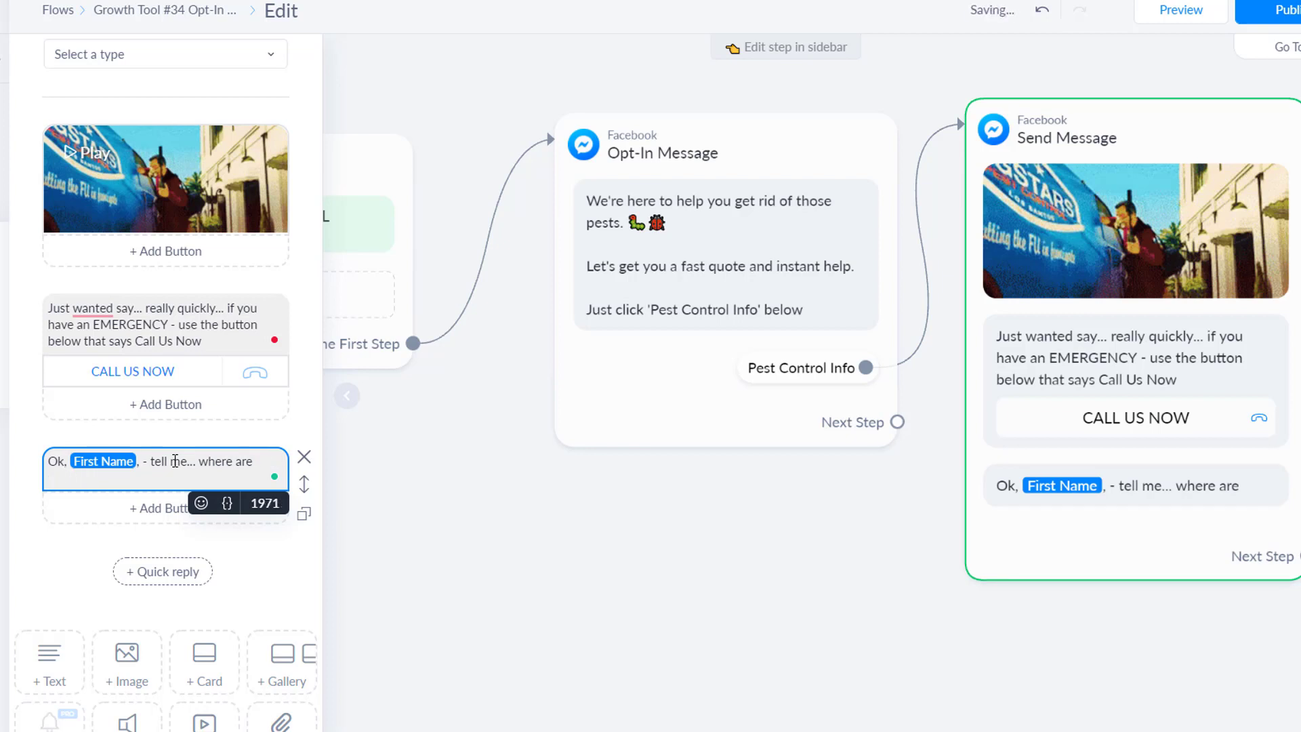
{"action": "type", "text": "do you need service"}
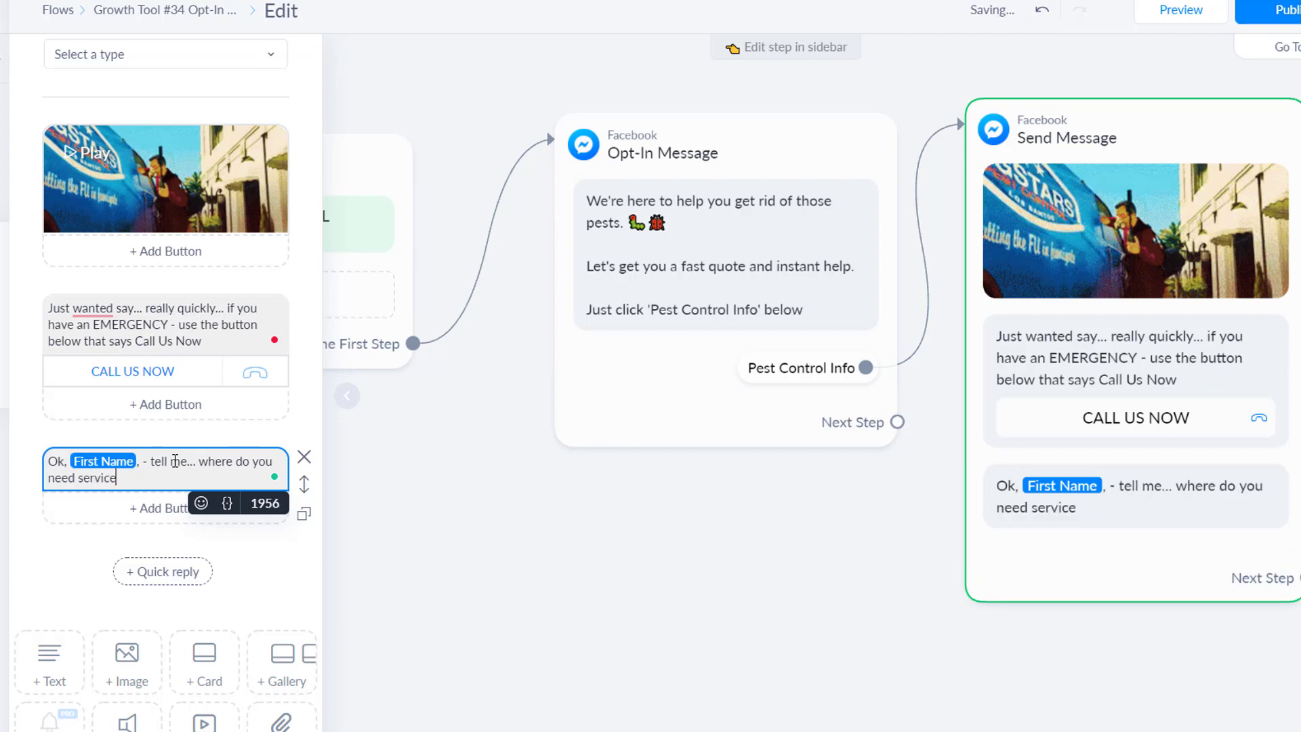
{"action": "type", "text": "?"}
{"action": "left_click", "coordinate": [242, 549]}
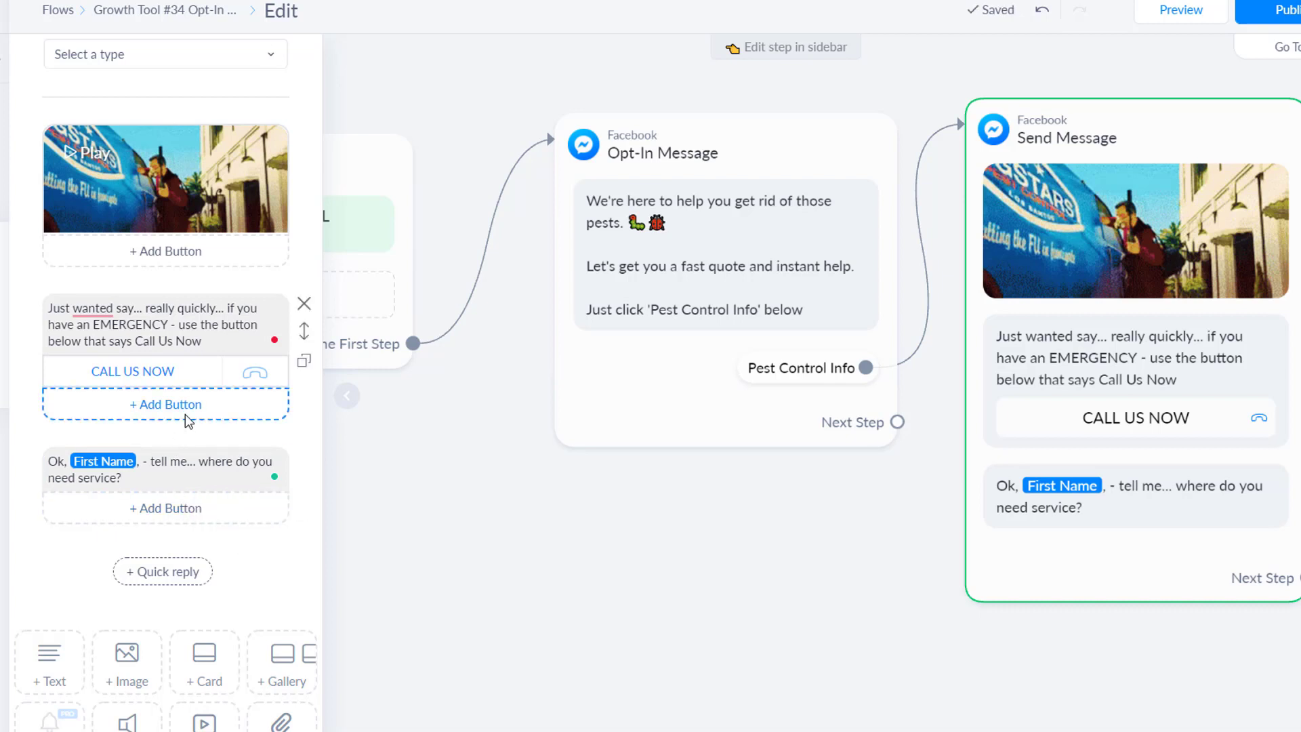
Create a quick reply labelled "Uptown" under the service location question
{"action": "scroll", "coordinate": [187, 410], "scroll_direction": "down", "scroll_amount": 2}
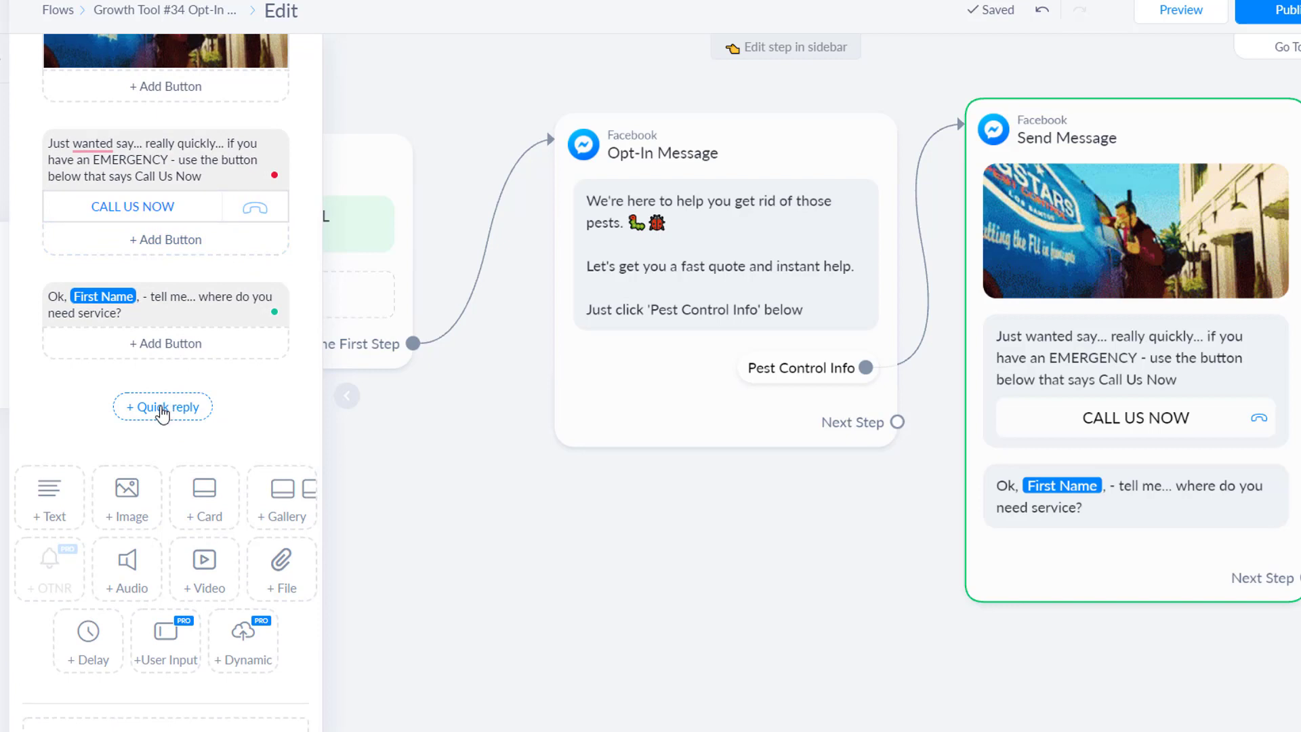
{"action": "left_click", "coordinate": [163, 408]}
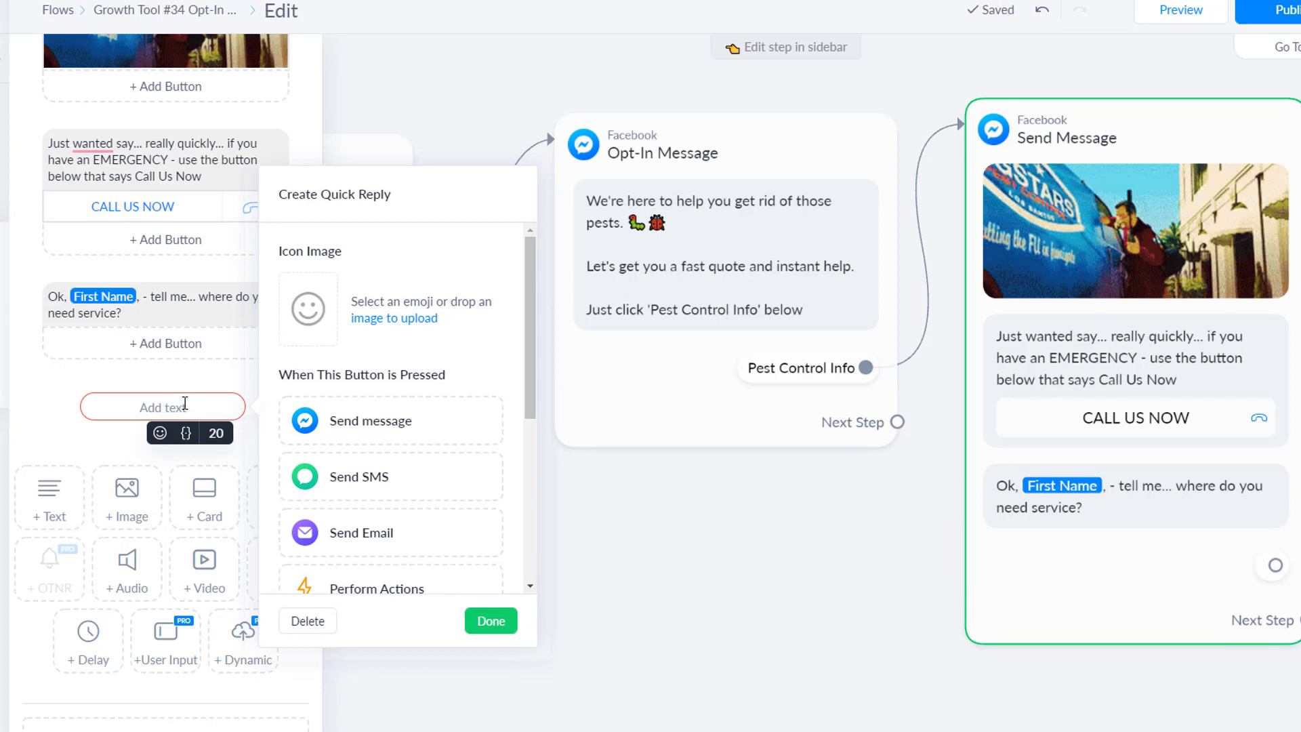
{"action": "type", "text": "Uptown"}
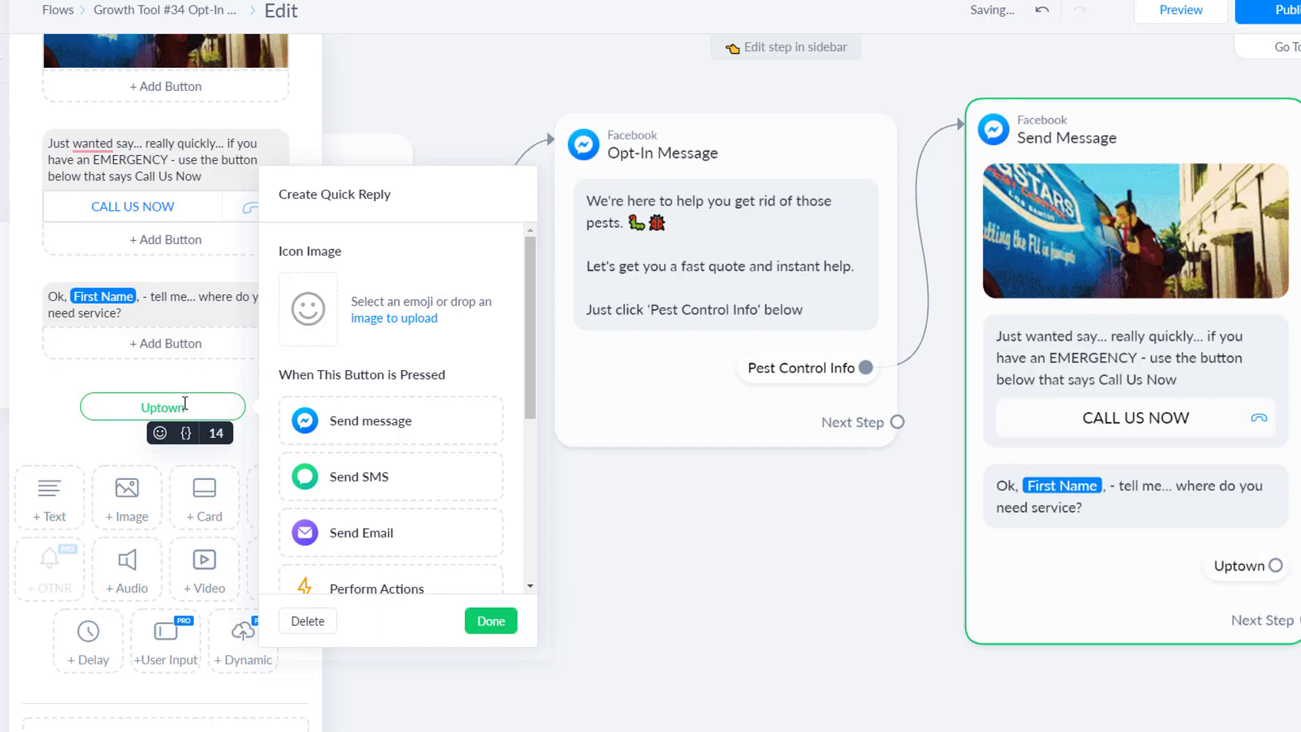
{"action": "left_click", "coordinate": [53, 418]}
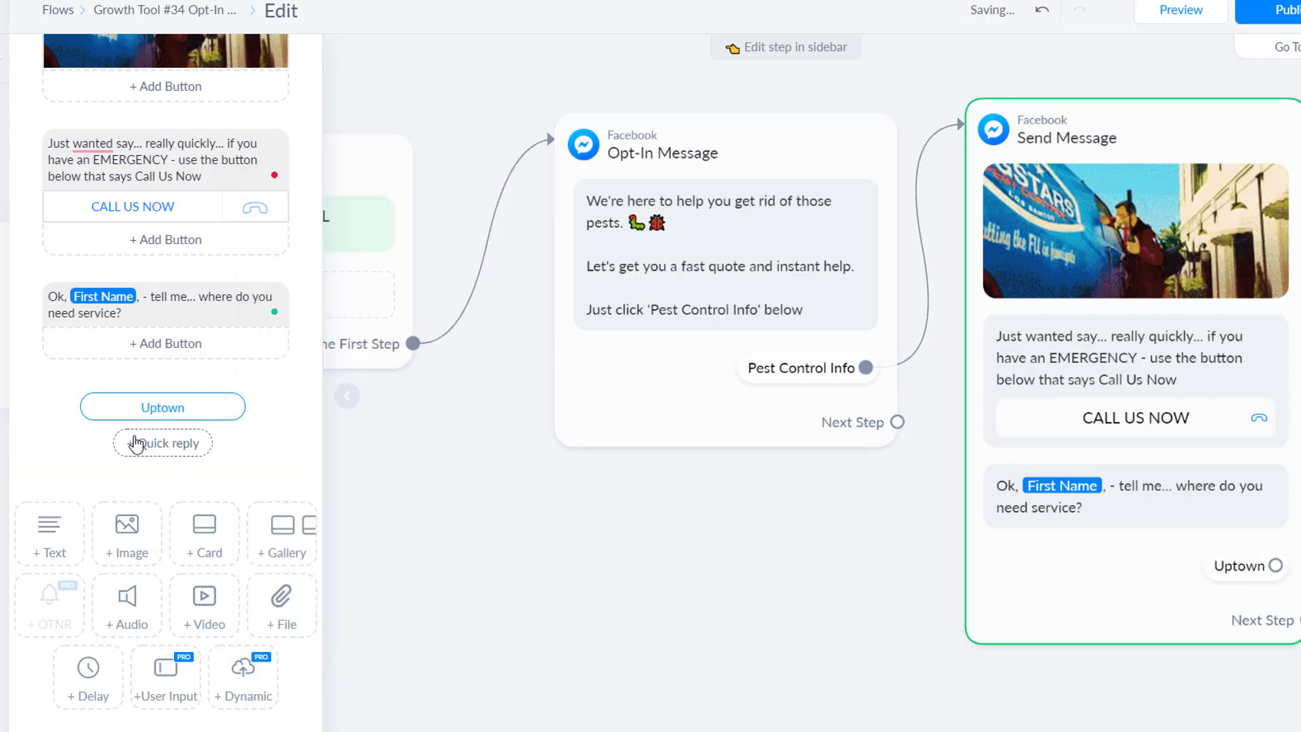
Create a second quick reply labelled "Downtown" below Uptown
{"action": "left_click", "coordinate": [158, 443]}
{"action": "type", "text": "Down"}
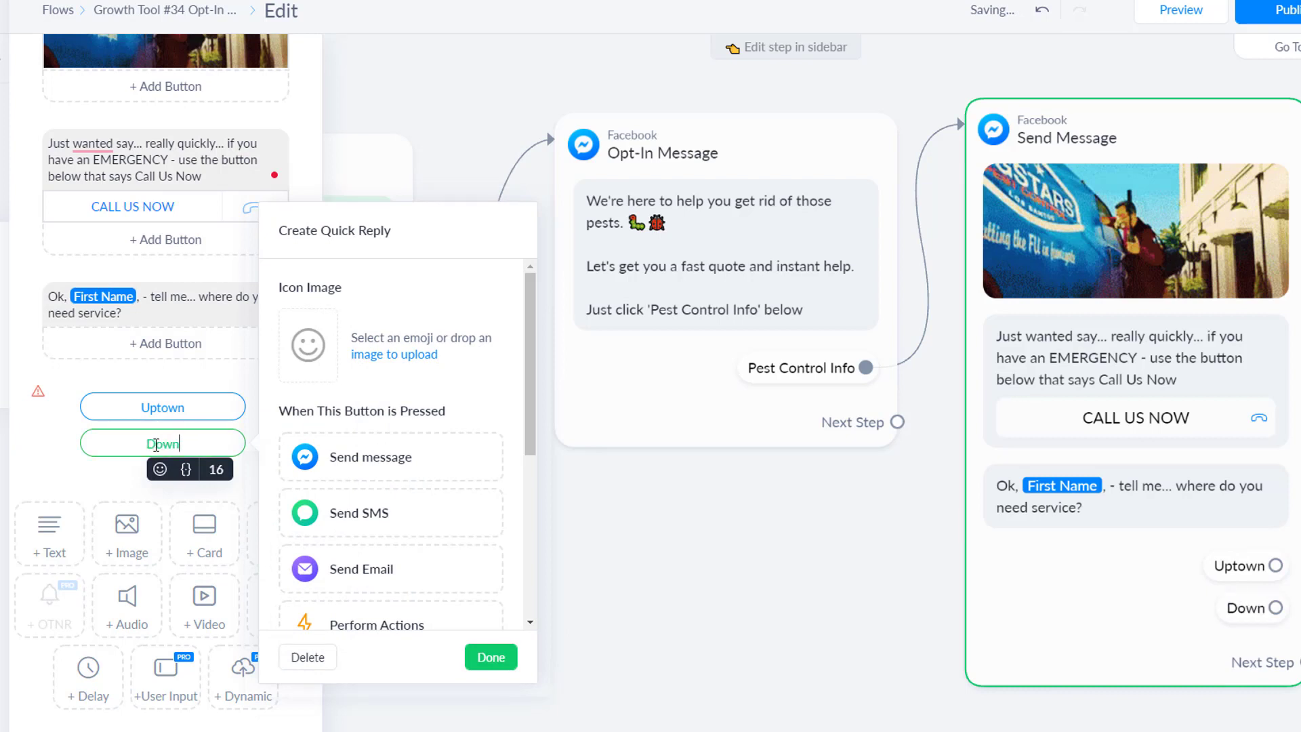
{"action": "type", "text": "town"}
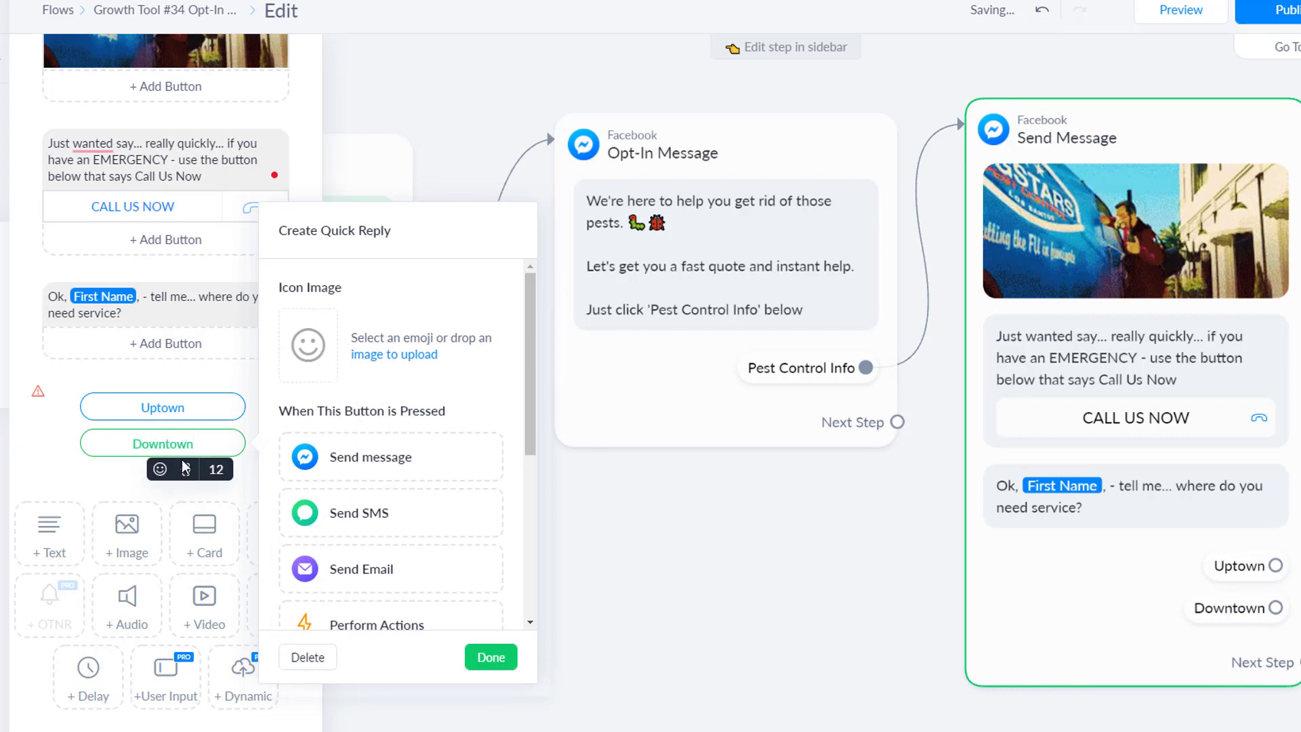
Create a third quick reply labelled "Midtown" below Downtown
{"action": "left_click", "coordinate": [49, 487]}
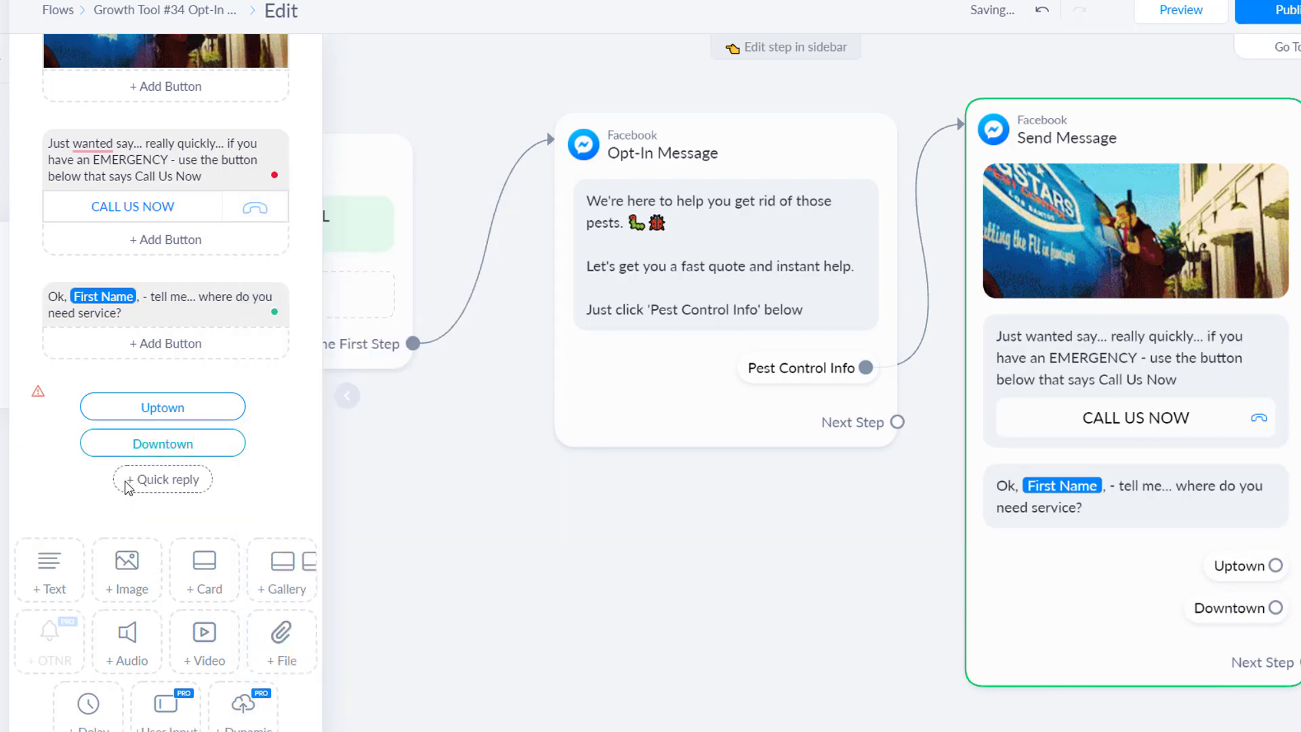
{"action": "left_click", "coordinate": [157, 477]}
{"action": "type", "text": "Midtown"}
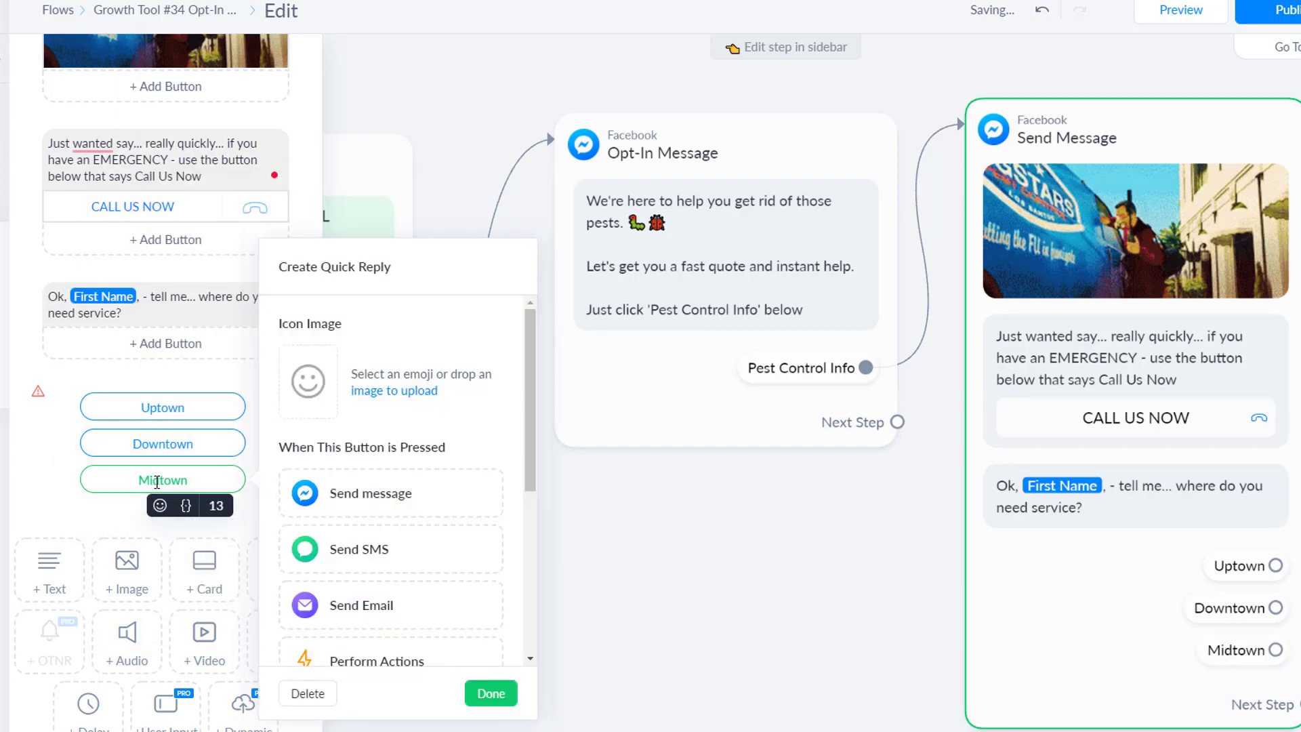
{"action": "left_click", "coordinate": [491, 693]}
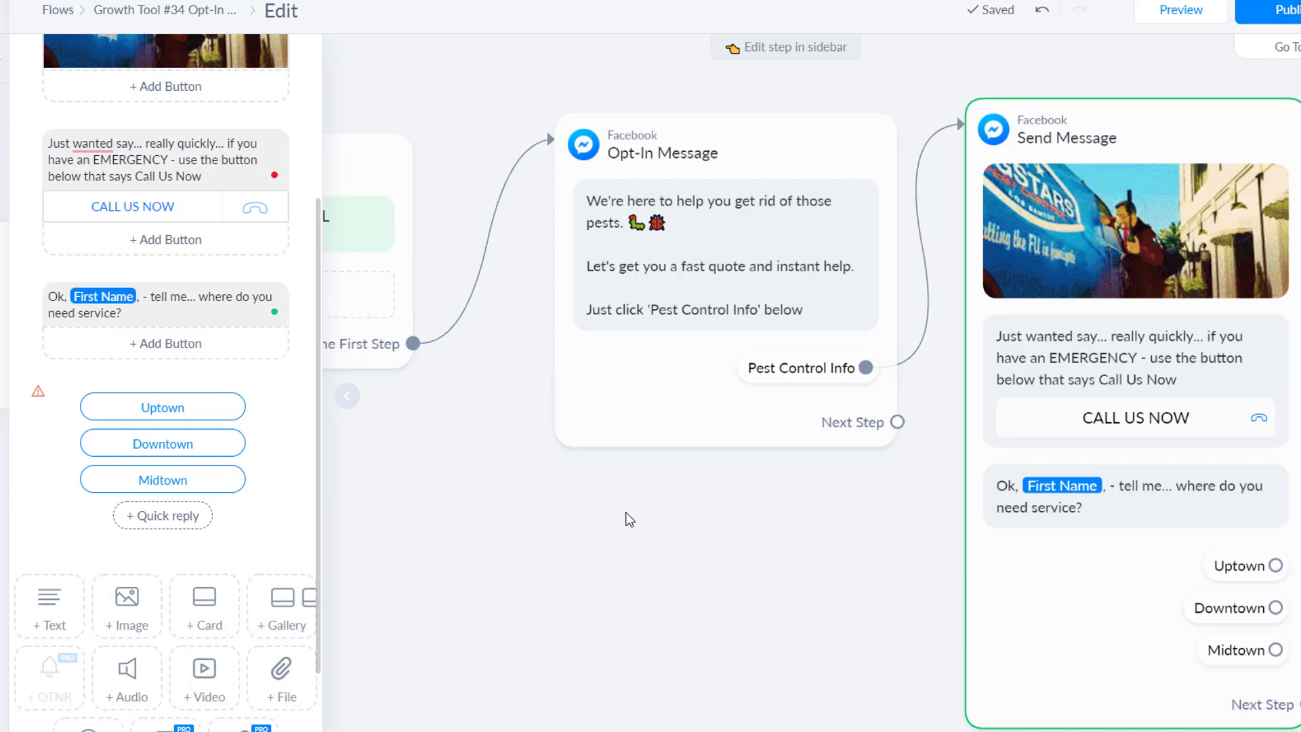
Link the Uptown quick reply to a new Facebook message step placed beside the current message
{"action": "left_click_drag", "start_coordinate": [810, 592], "coordinate": [347, 555]}
{"action": "left_click_drag", "start_coordinate": [1011, 478], "coordinate": [922, 466]}
{"action": "left_click", "coordinate": [922, 463]}
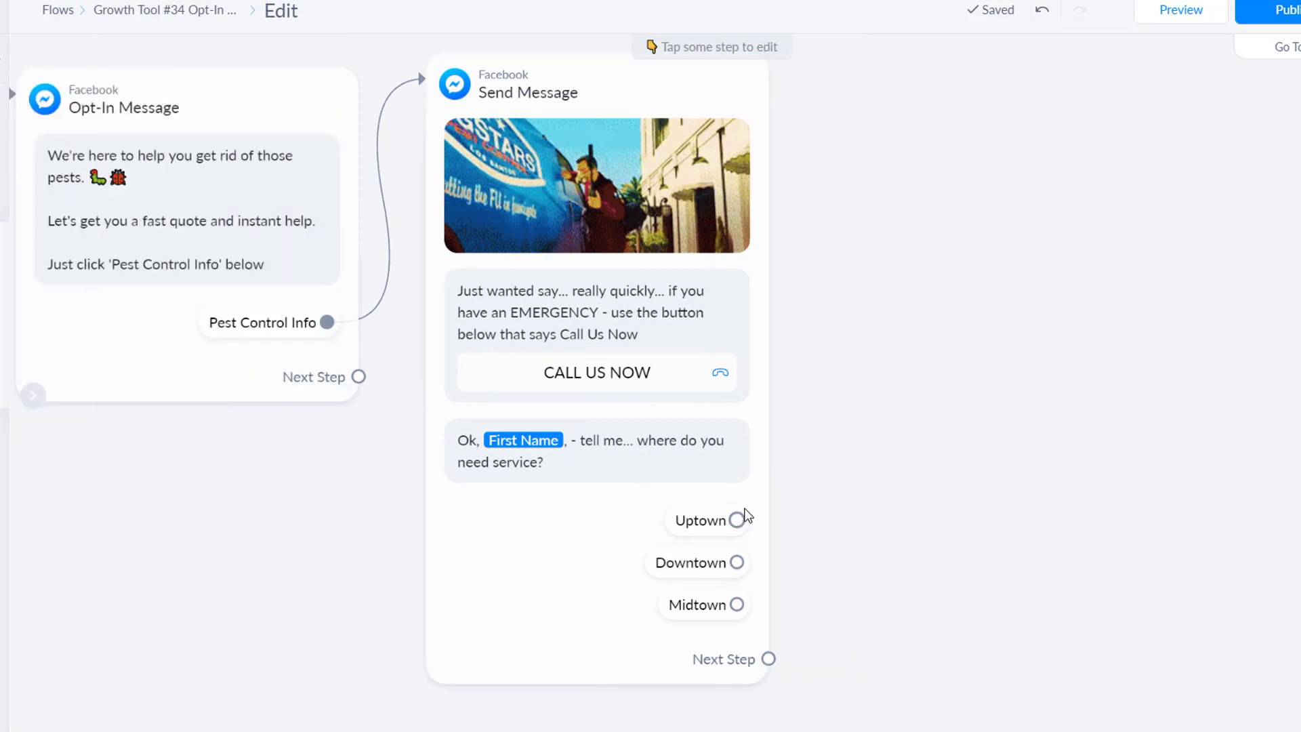
{"action": "left_click", "coordinate": [737, 520]}
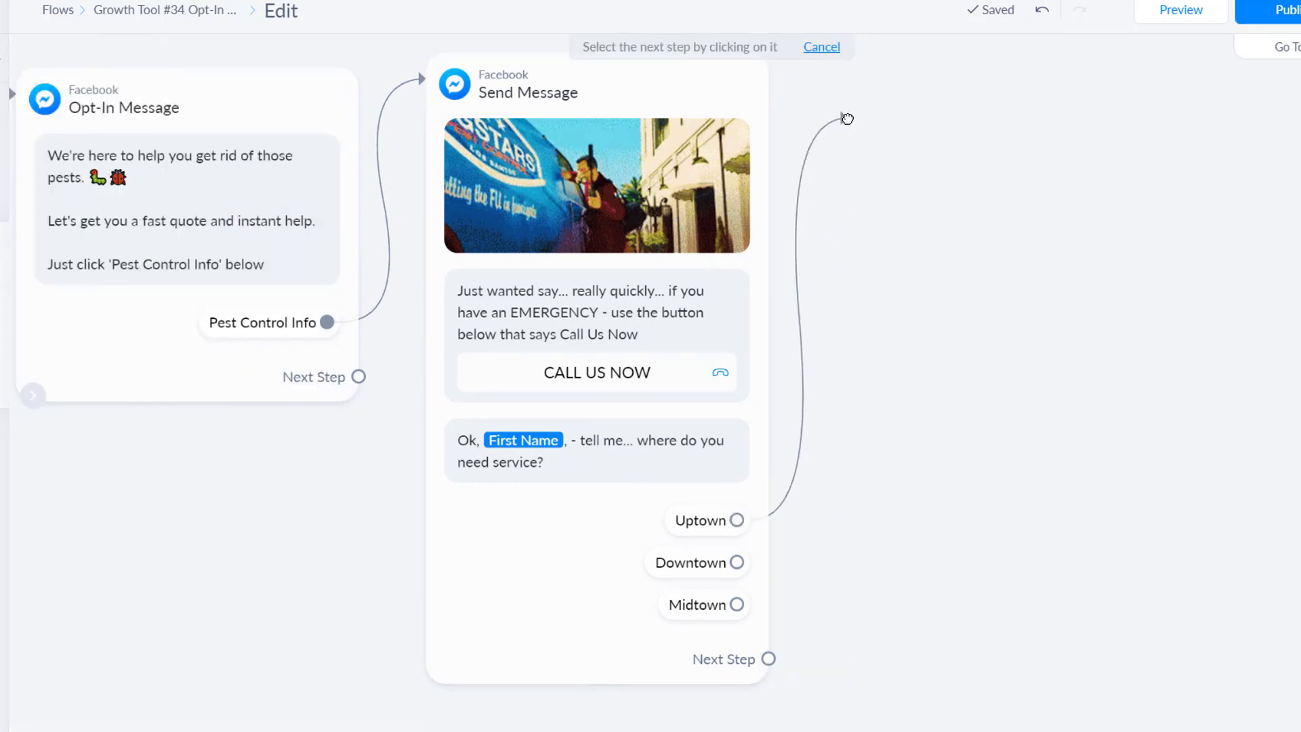
{"action": "left_click", "coordinate": [845, 116]}
{"action": "left_click", "coordinate": [888, 127]}
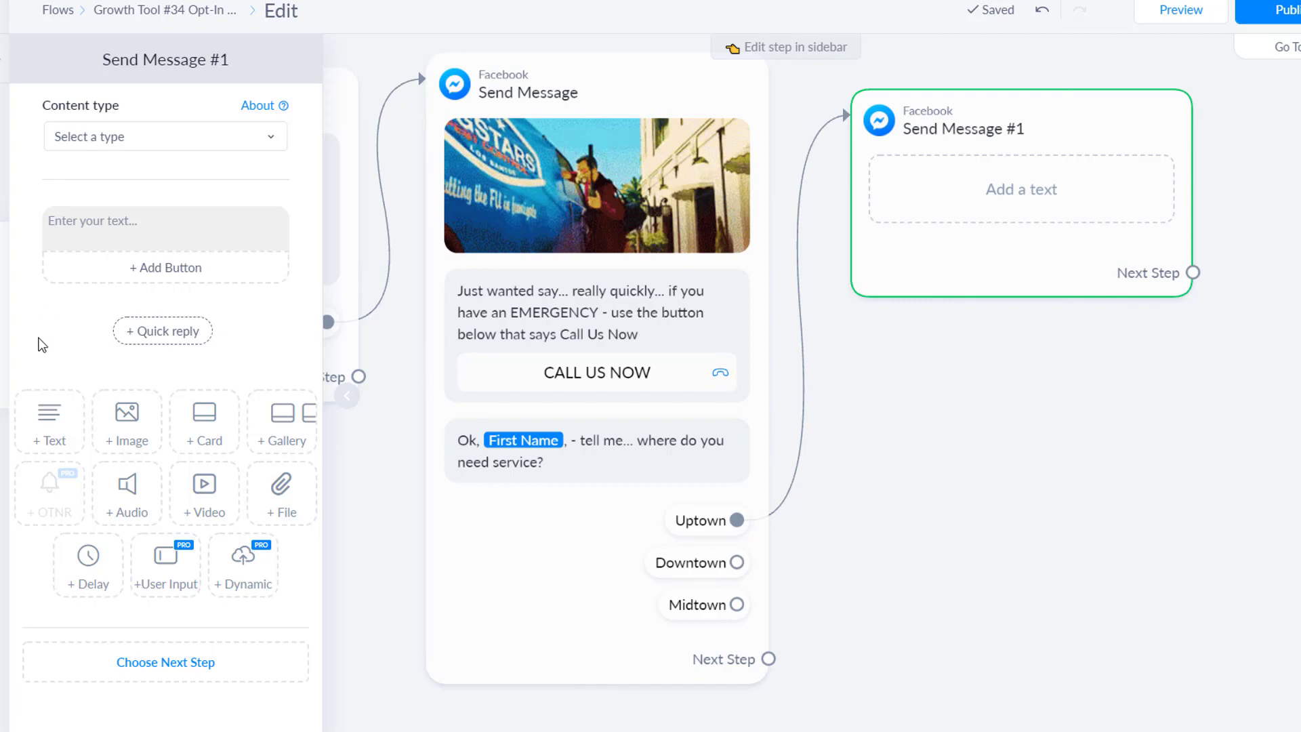
Add a 3-second typing delay to the new message and place it above the text block
{"action": "left_click", "coordinate": [89, 573]}
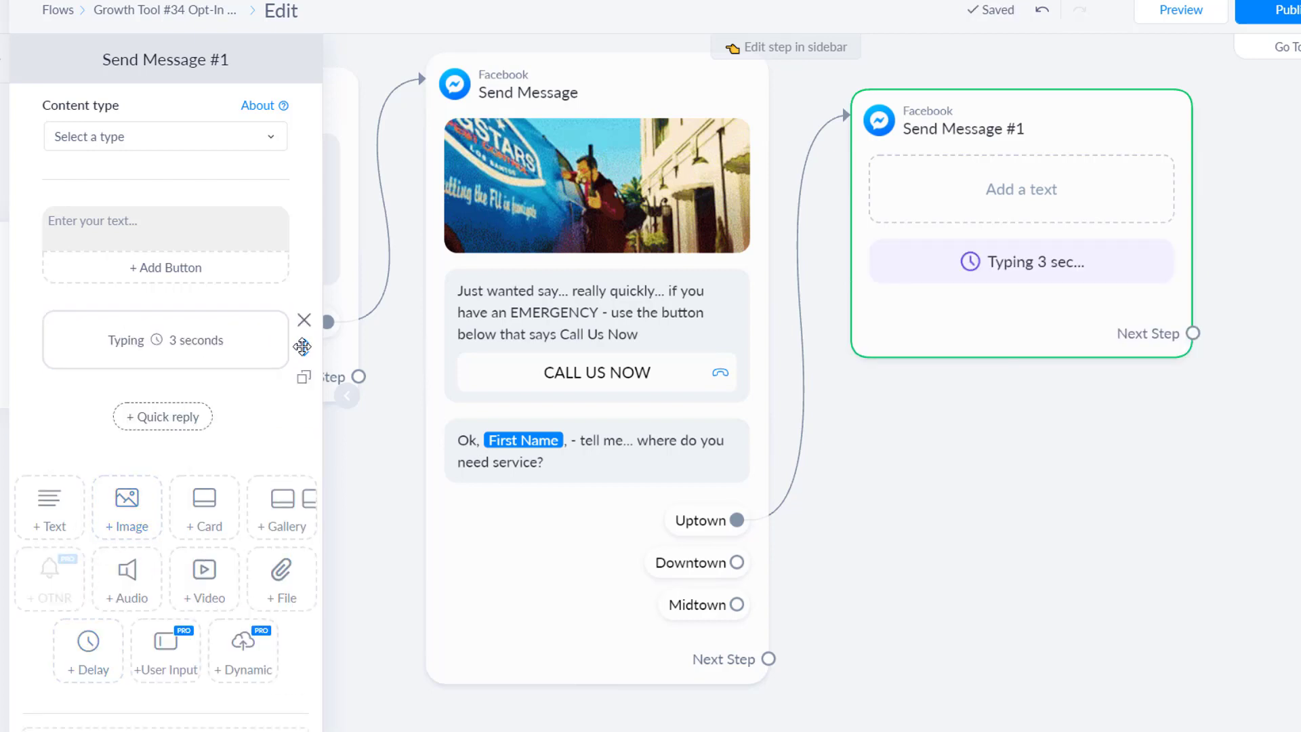
{"action": "left_click_drag", "start_coordinate": [302, 347], "coordinate": [260, 201]}
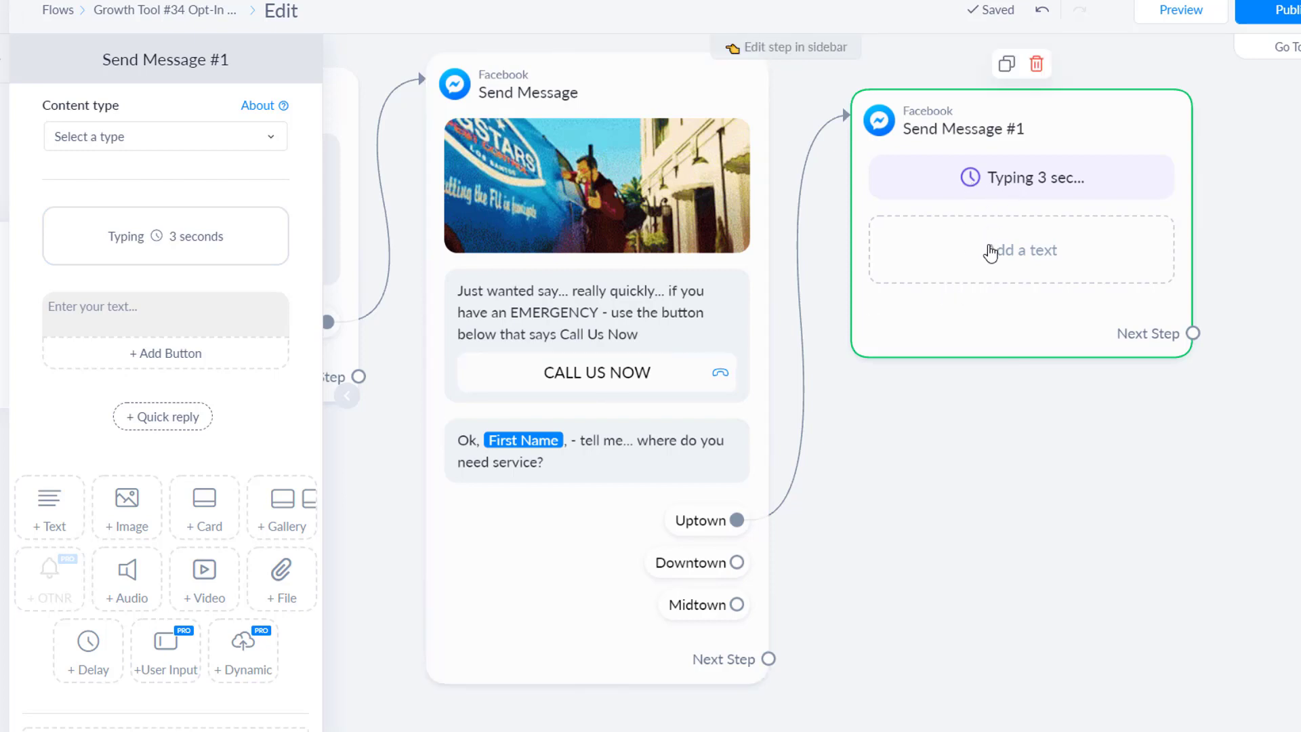
Write the text "Great! - We can help you out." and, as a separate paragraph, "Next thing - What kind of service do you need?"
{"action": "left_click", "coordinate": [984, 280]}
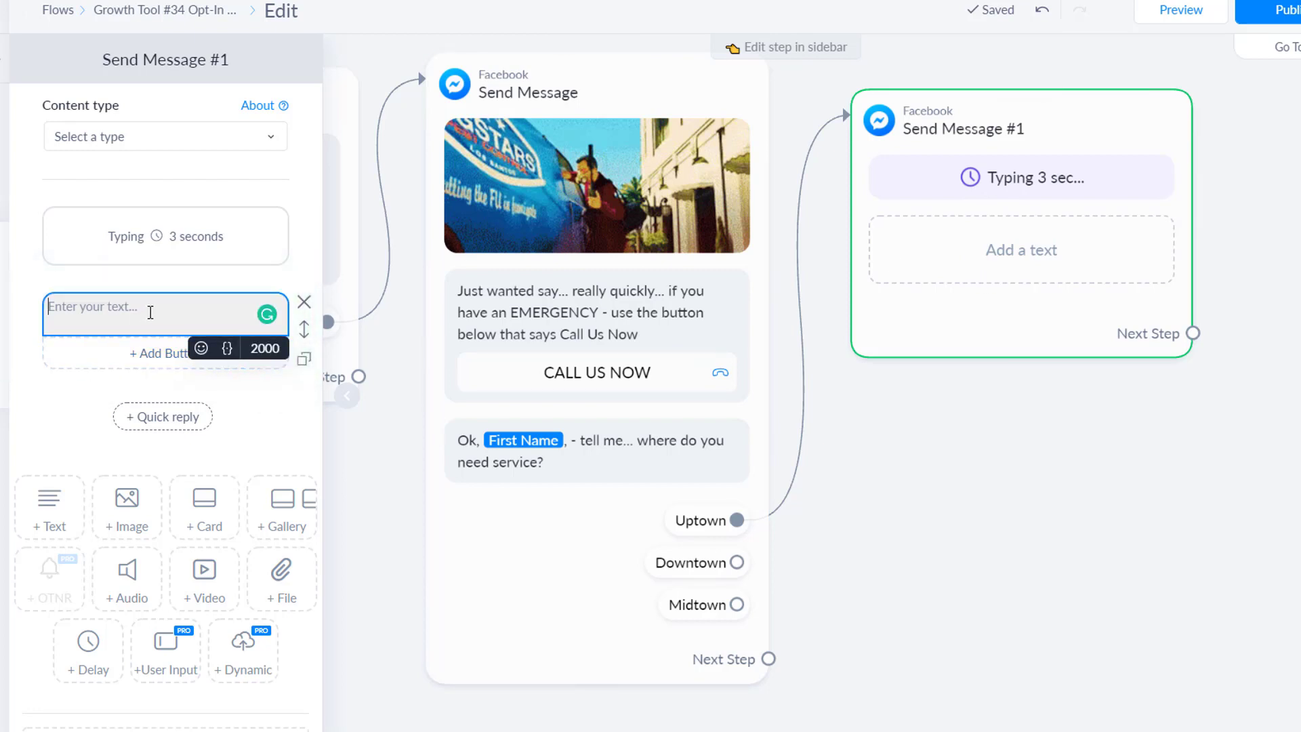
{"action": "type", "text": "Great!"}
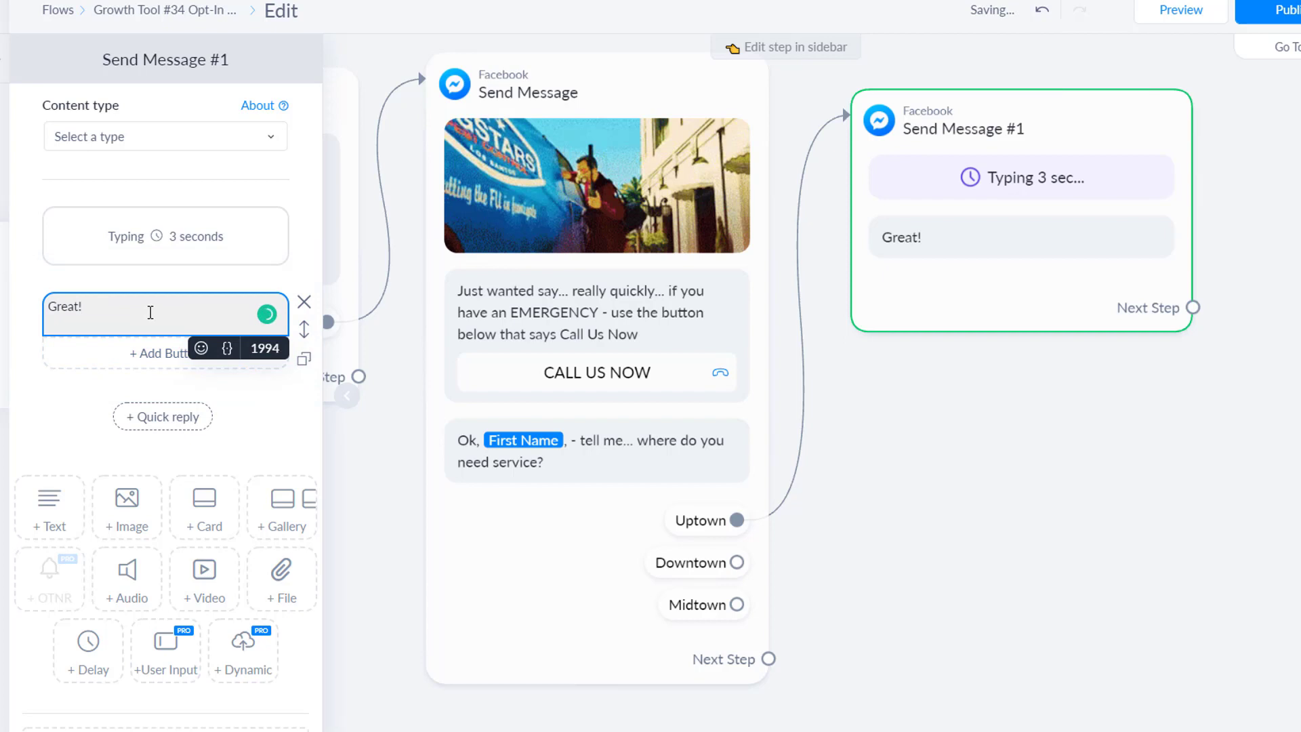
{"action": "type", "text": " - We can help you ou"}
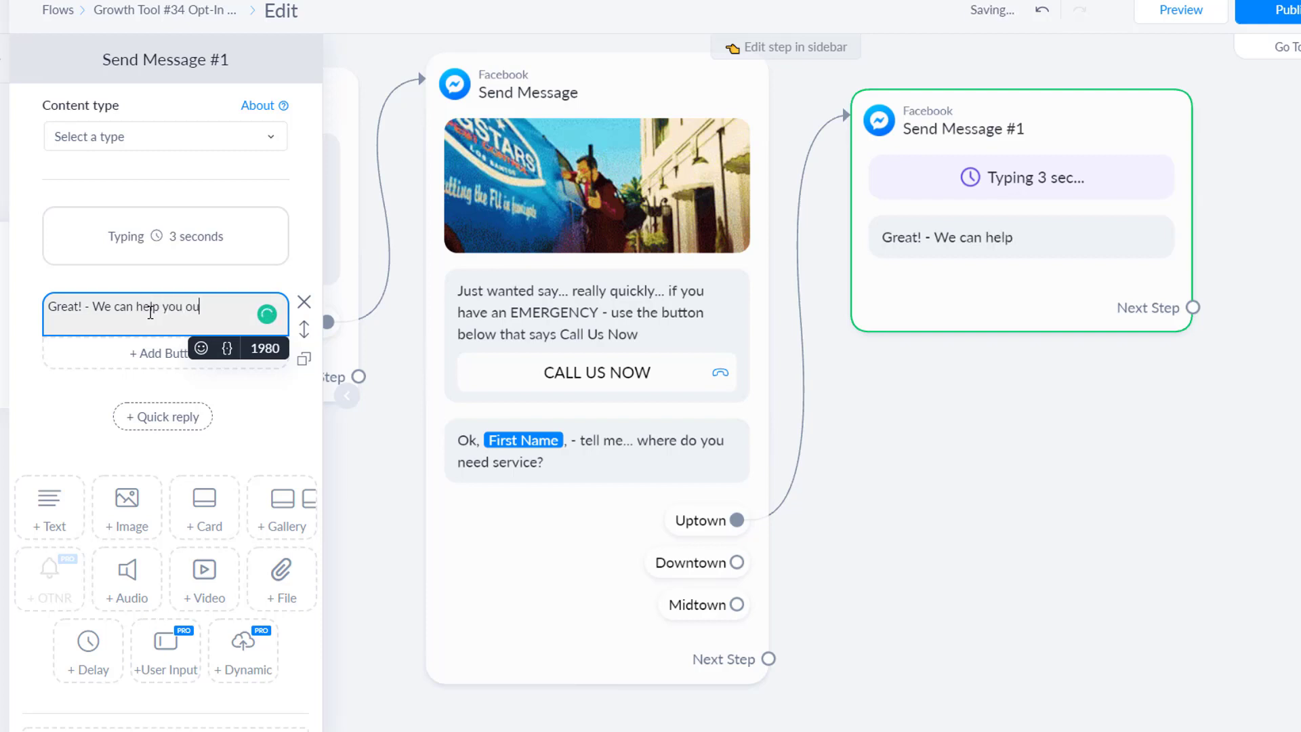
{"action": "type", "text": "t."}
{"action": "key", "text": "Return"}
{"action": "type", "text": "Nex"}
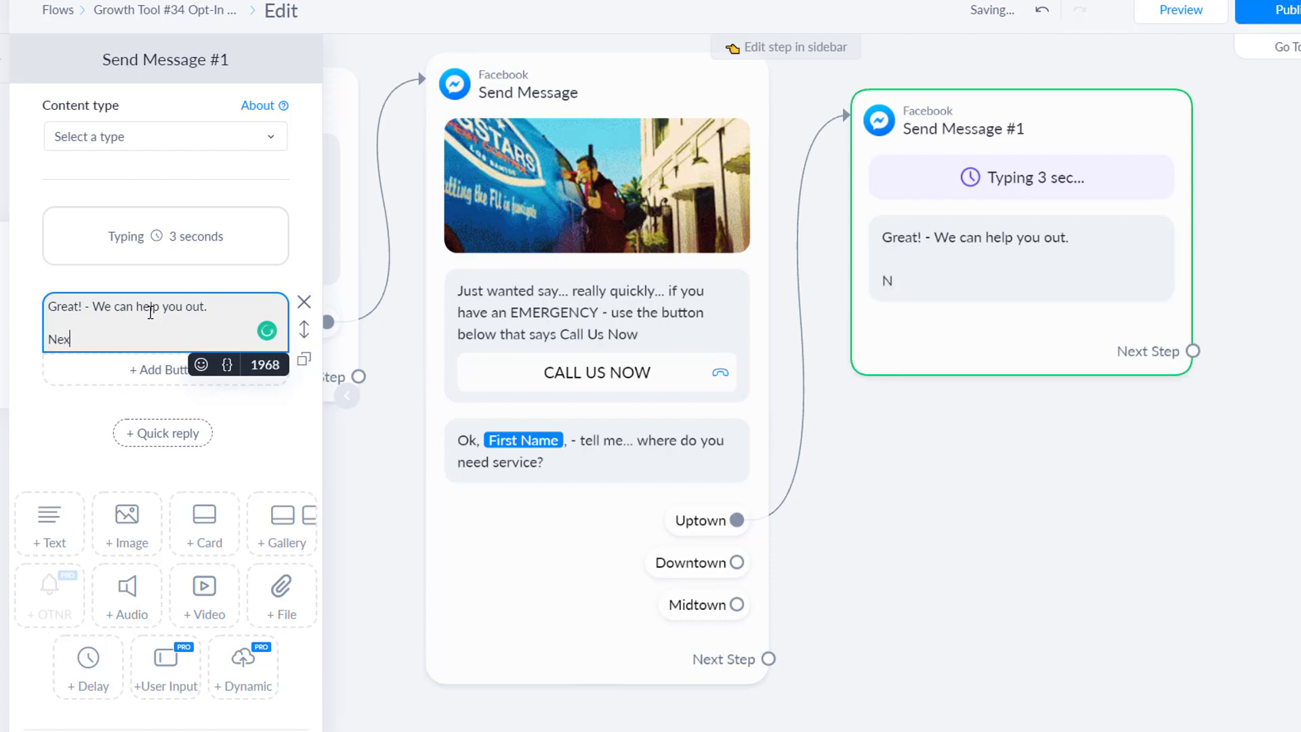
{"action": "type", "text": "t thing"}
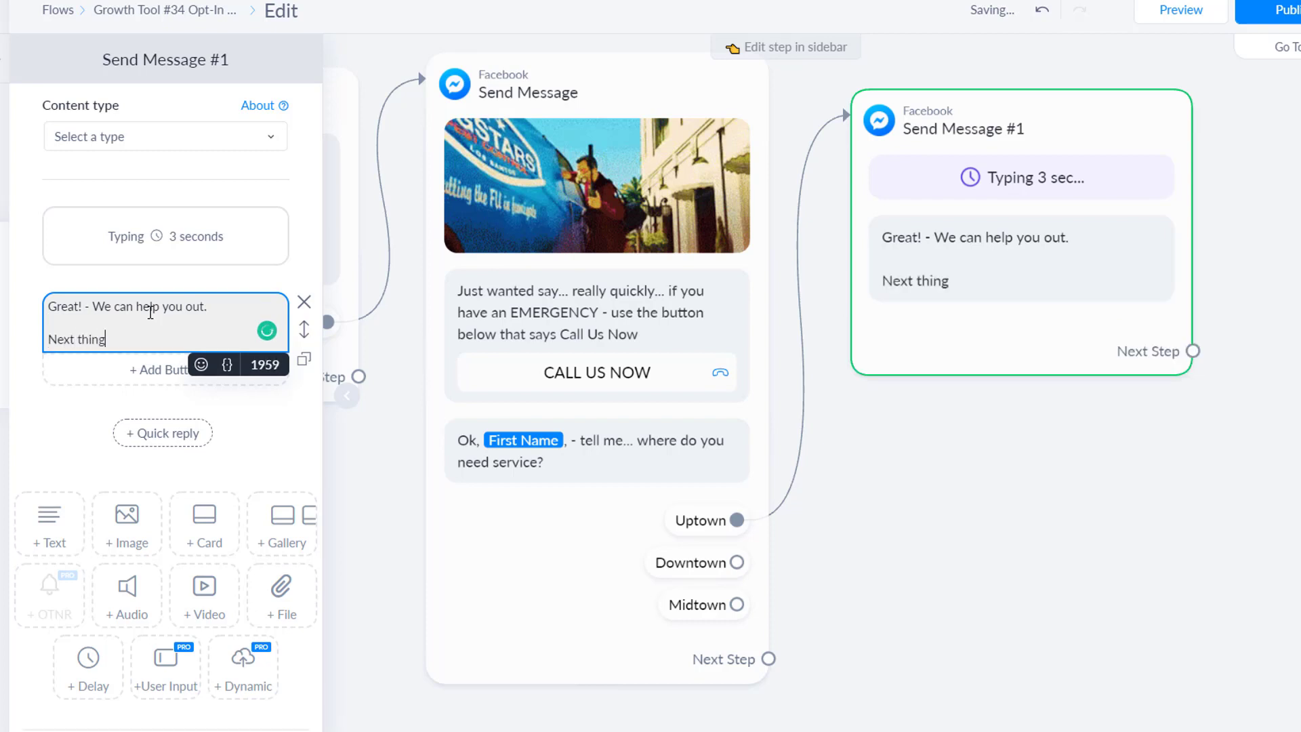
{"action": "type", "text": " - What kind of service do yo"}
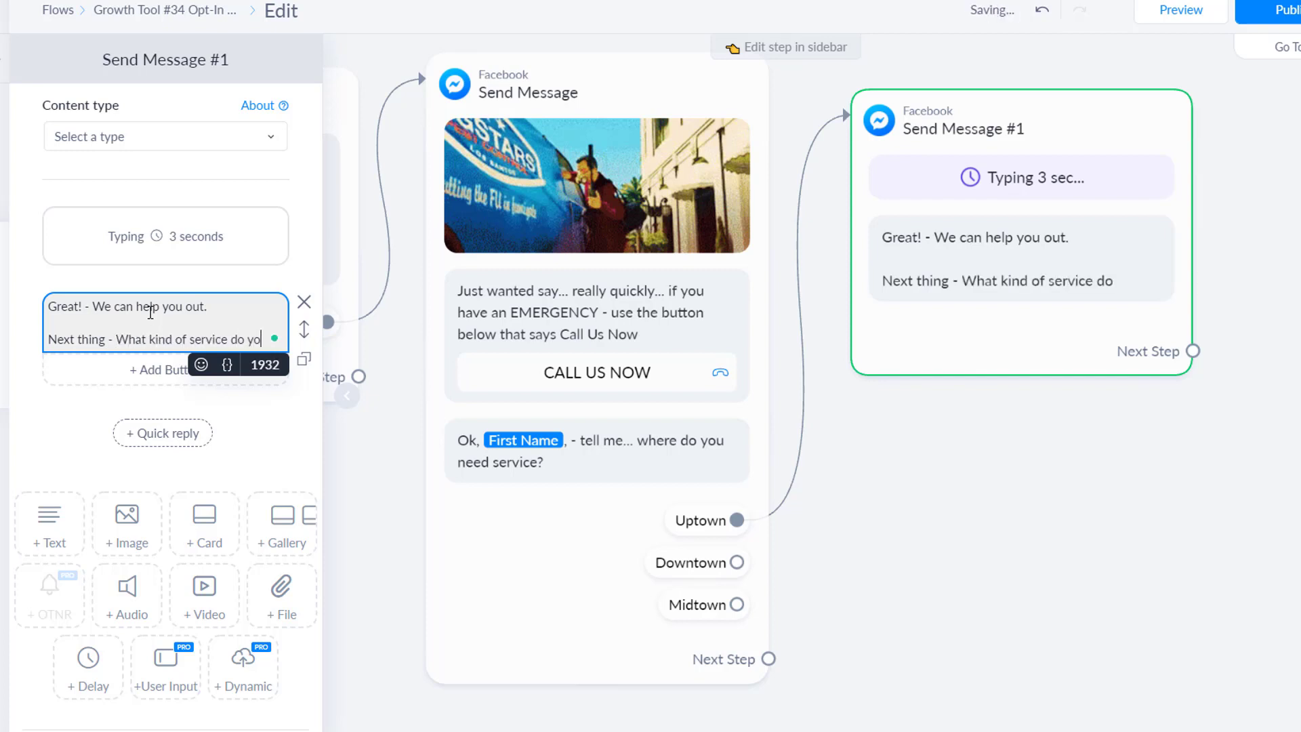
{"action": "type", "text": "u need?"}
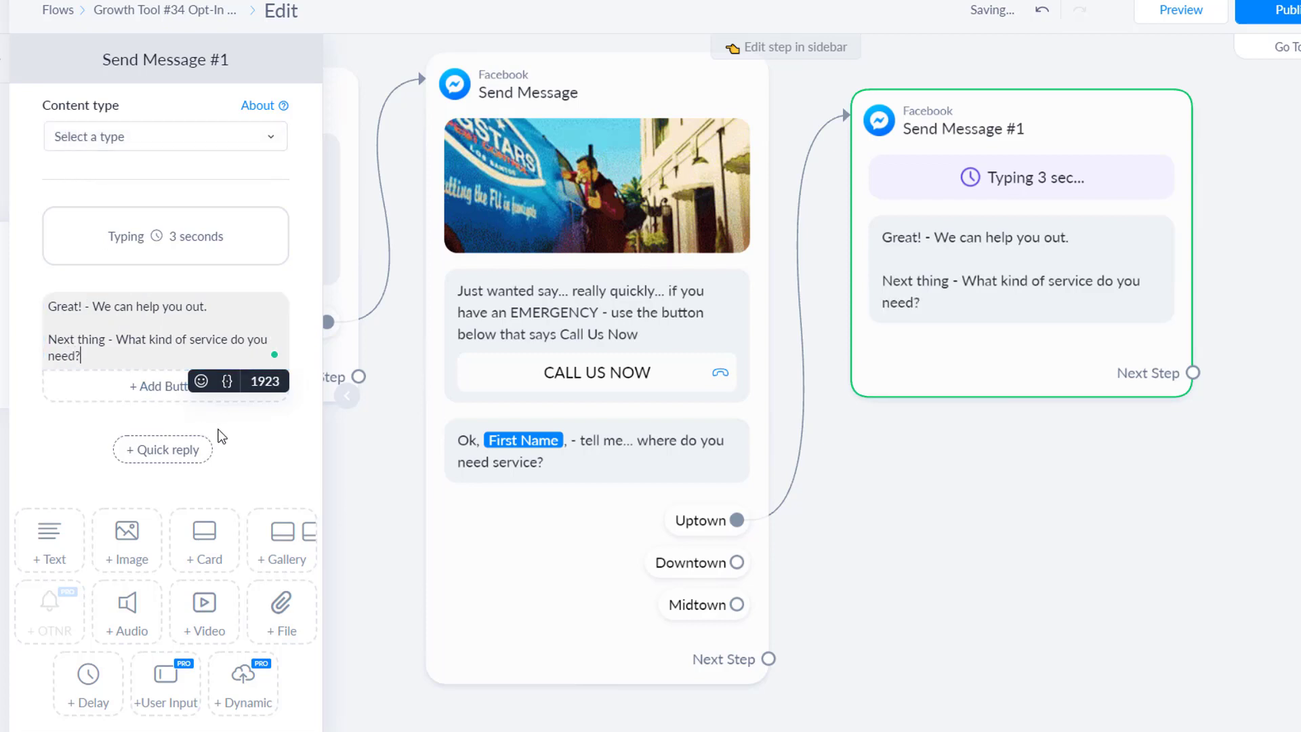
{"action": "left_click", "coordinate": [140, 425]}
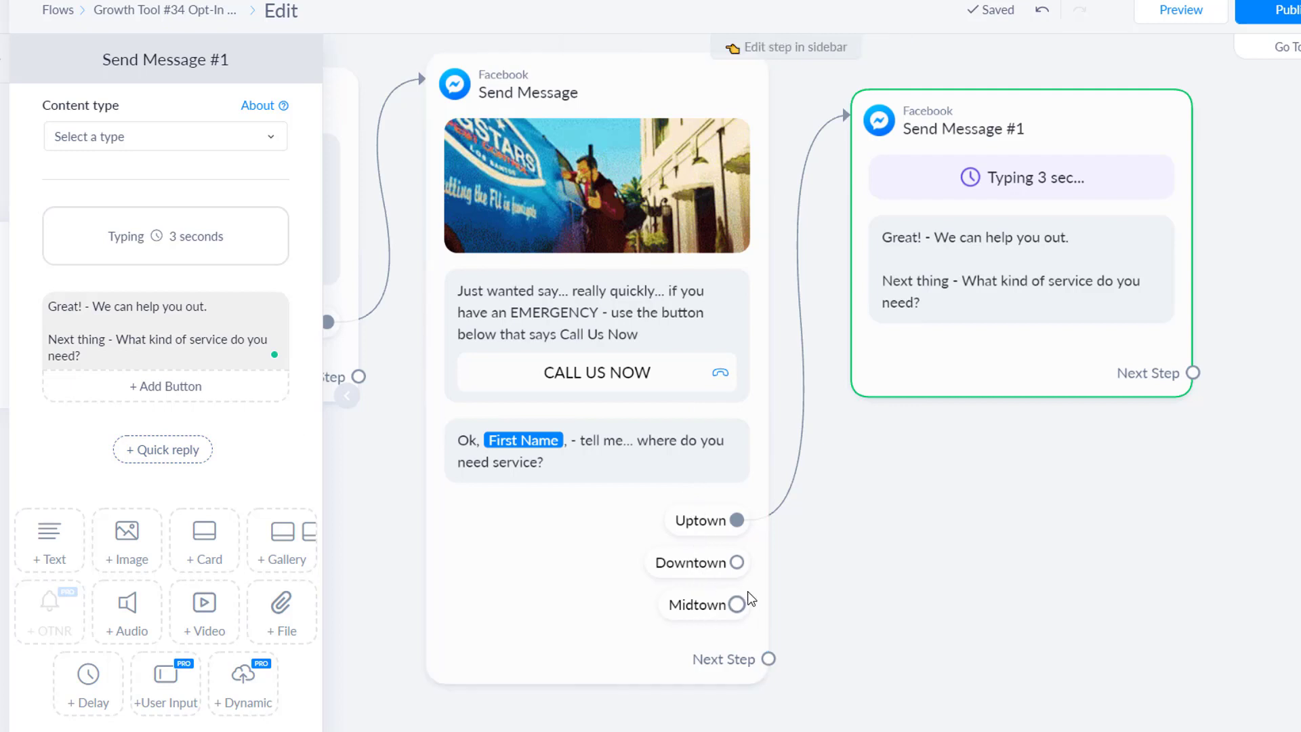
Link the Downtown and Midtown quick replies to the same Send Message #1 step as Uptown
{"action": "left_click", "coordinate": [736, 565]}
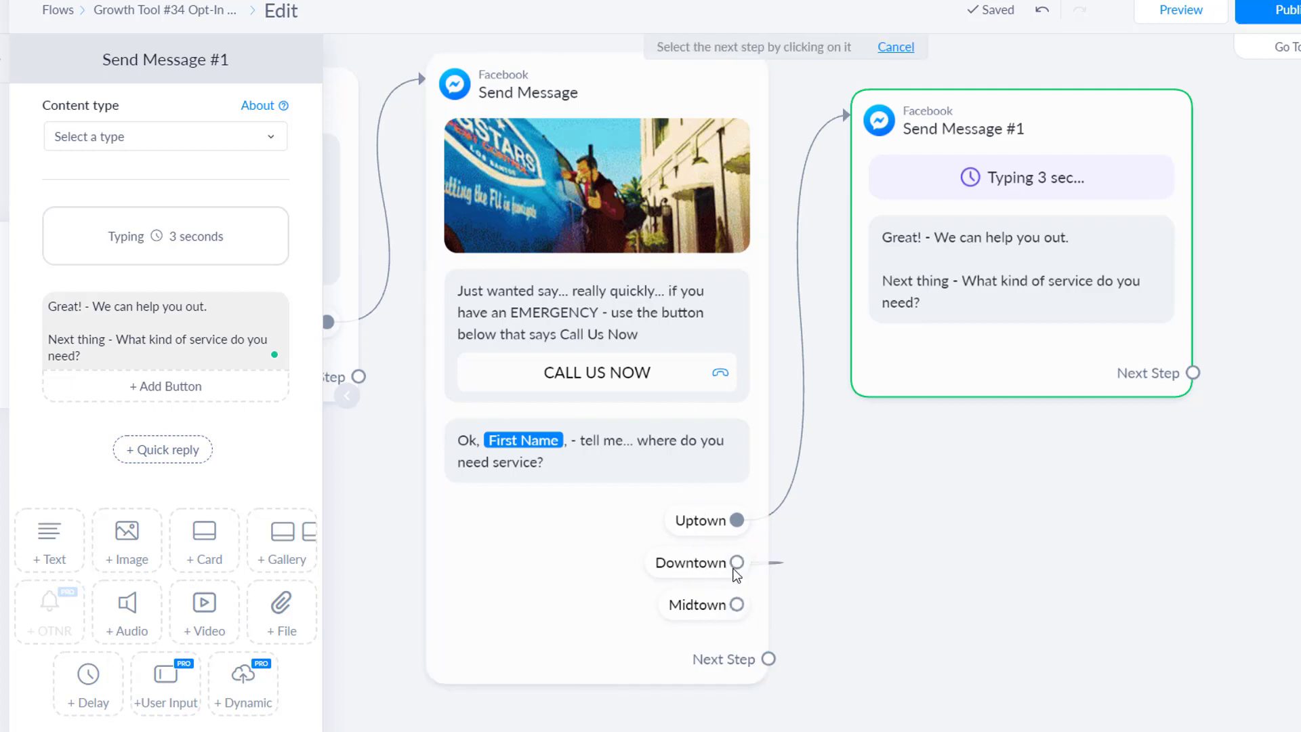
{"action": "left_click", "coordinate": [854, 107]}
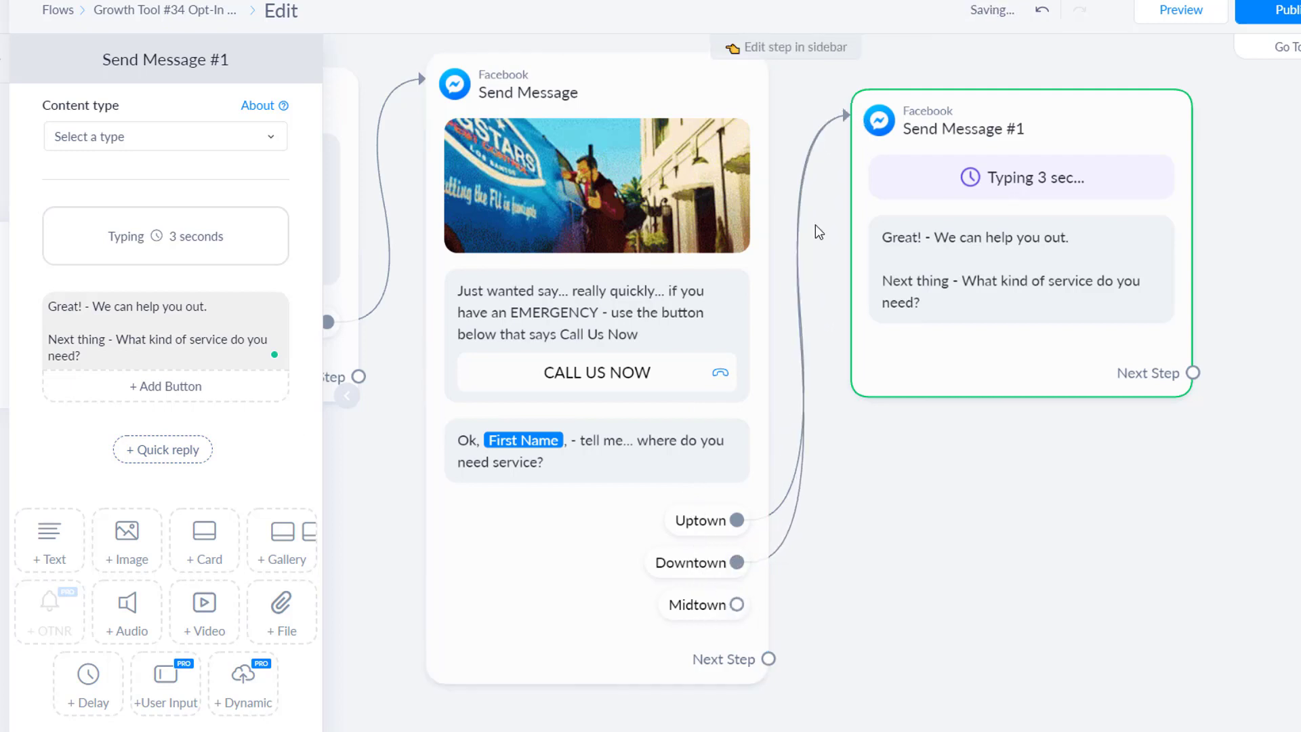
{"action": "left_click", "coordinate": [737, 604]}
{"action": "left_click", "coordinate": [858, 130]}
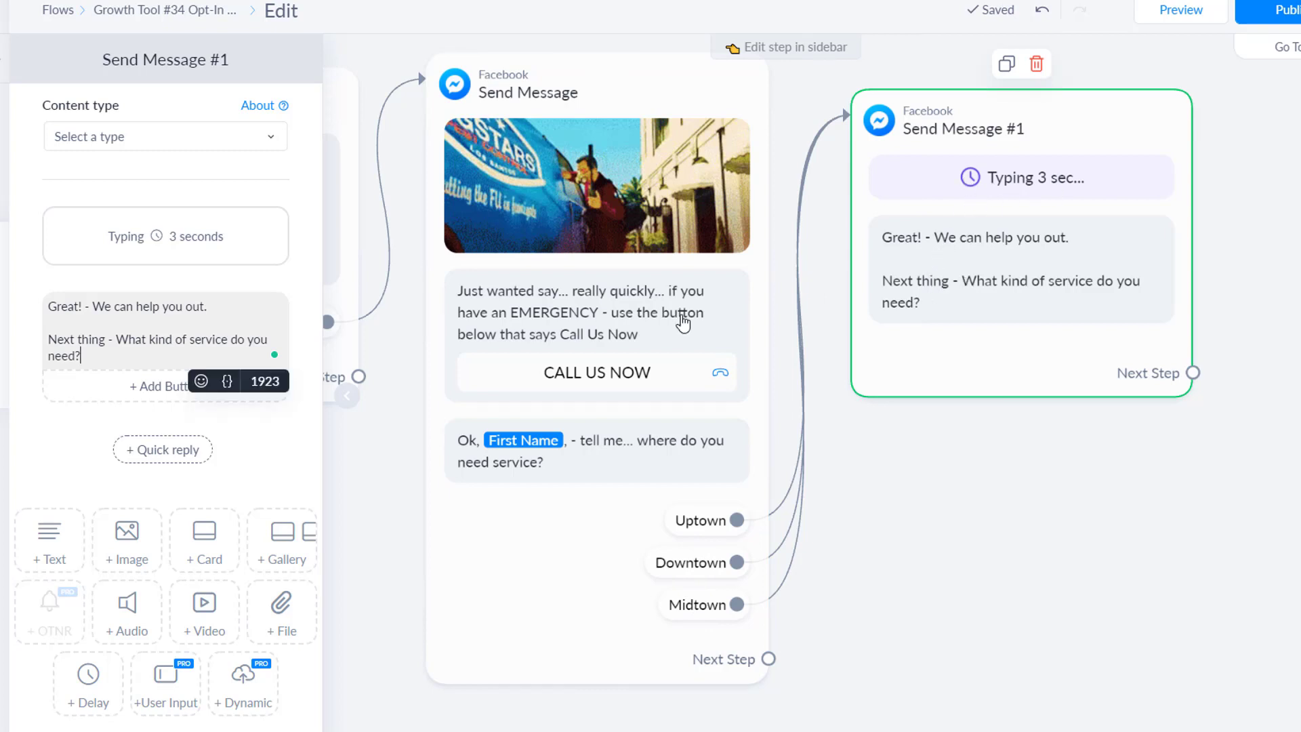
Create a quick reply labelled "Termite Tenting" under the kind of service question
{"action": "left_click", "coordinate": [166, 450]}
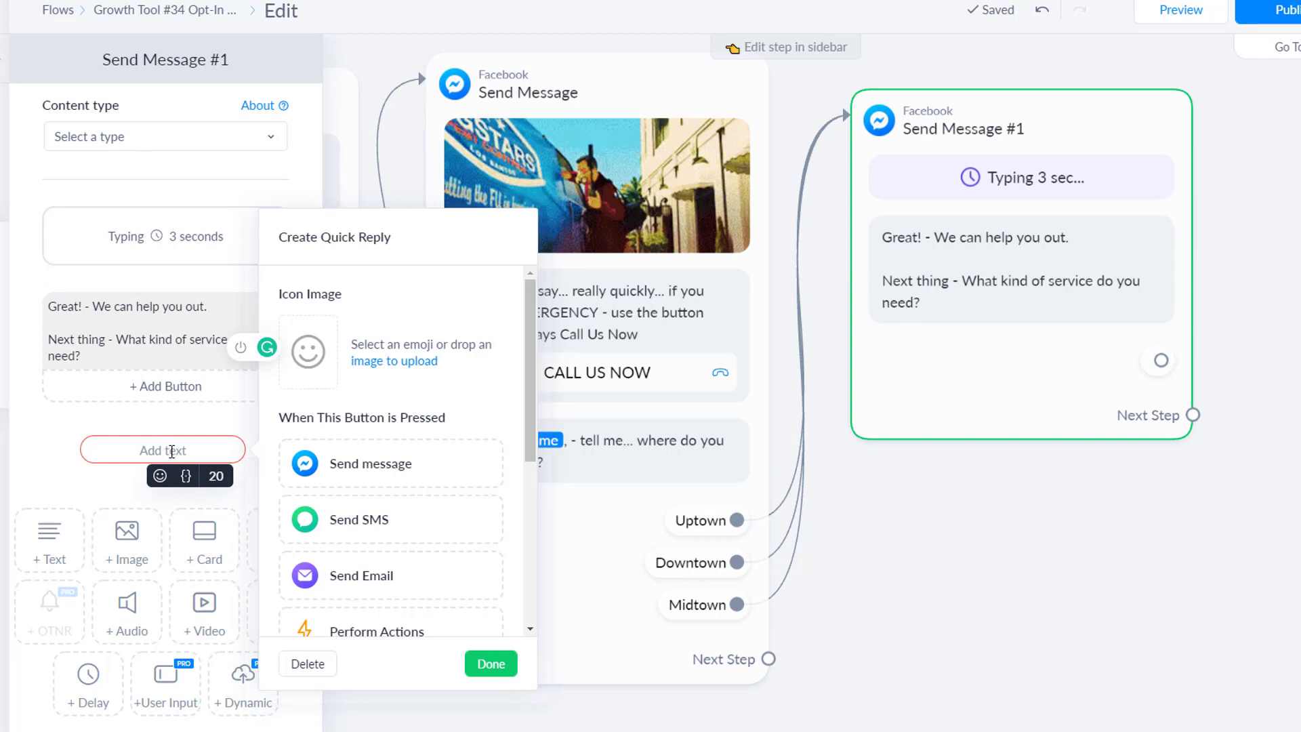
{"action": "type", "text": "Termit"}
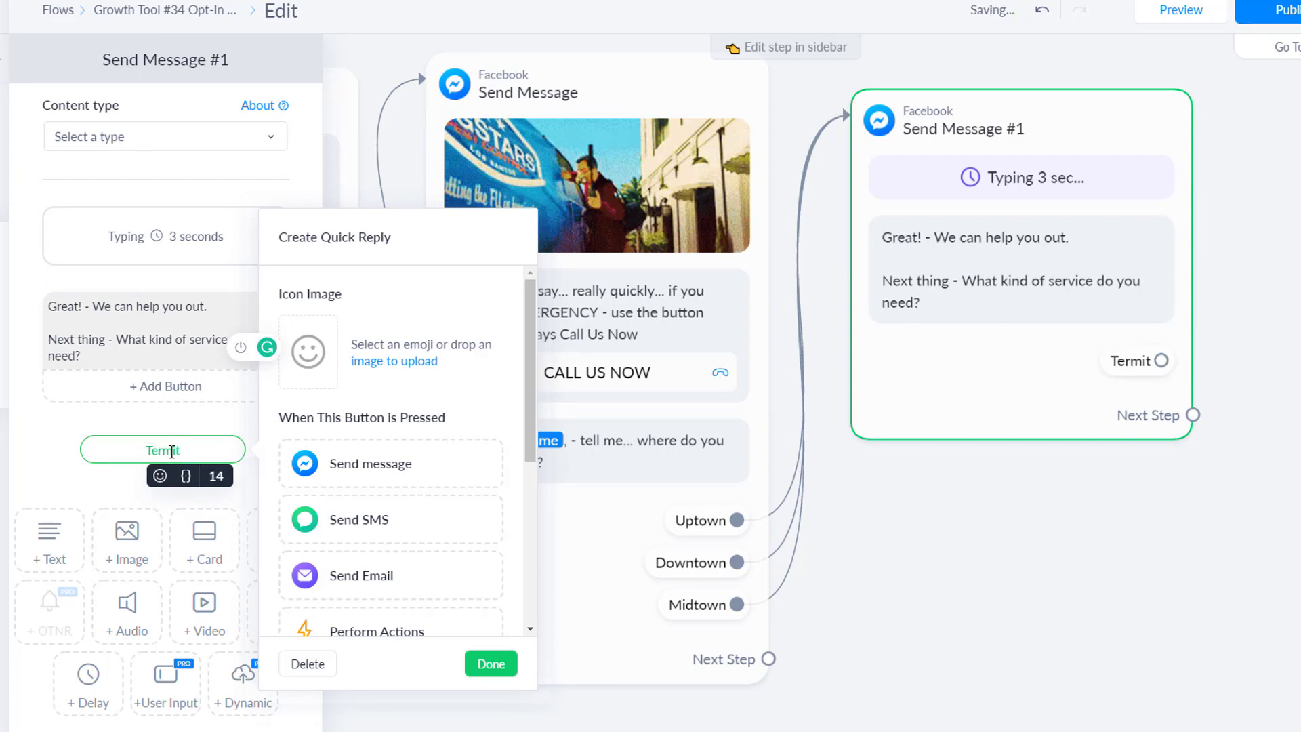
{"action": "type", "text": "e Tenting"}
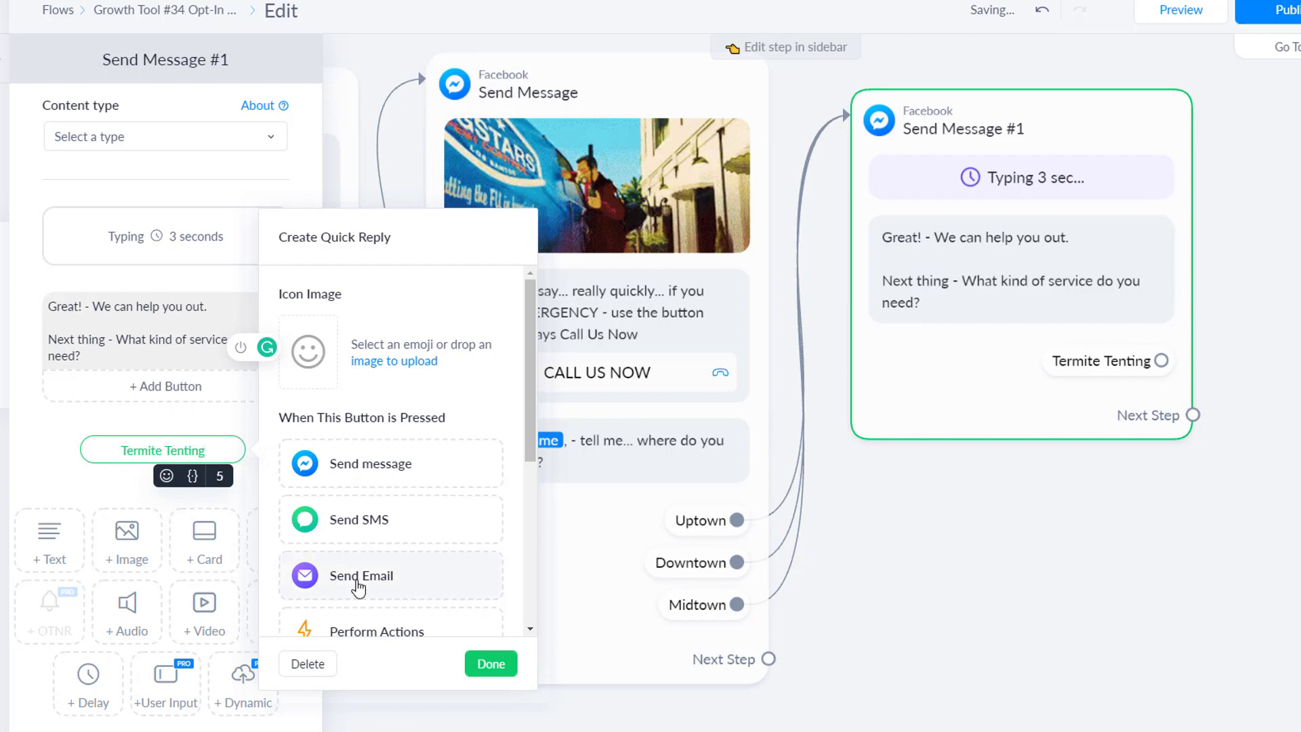
{"action": "left_click", "coordinate": [490, 664]}
Create a second service quick reply labelled "Ground Termites" below Termite Tenting
{"action": "left_click", "coordinate": [174, 485]}
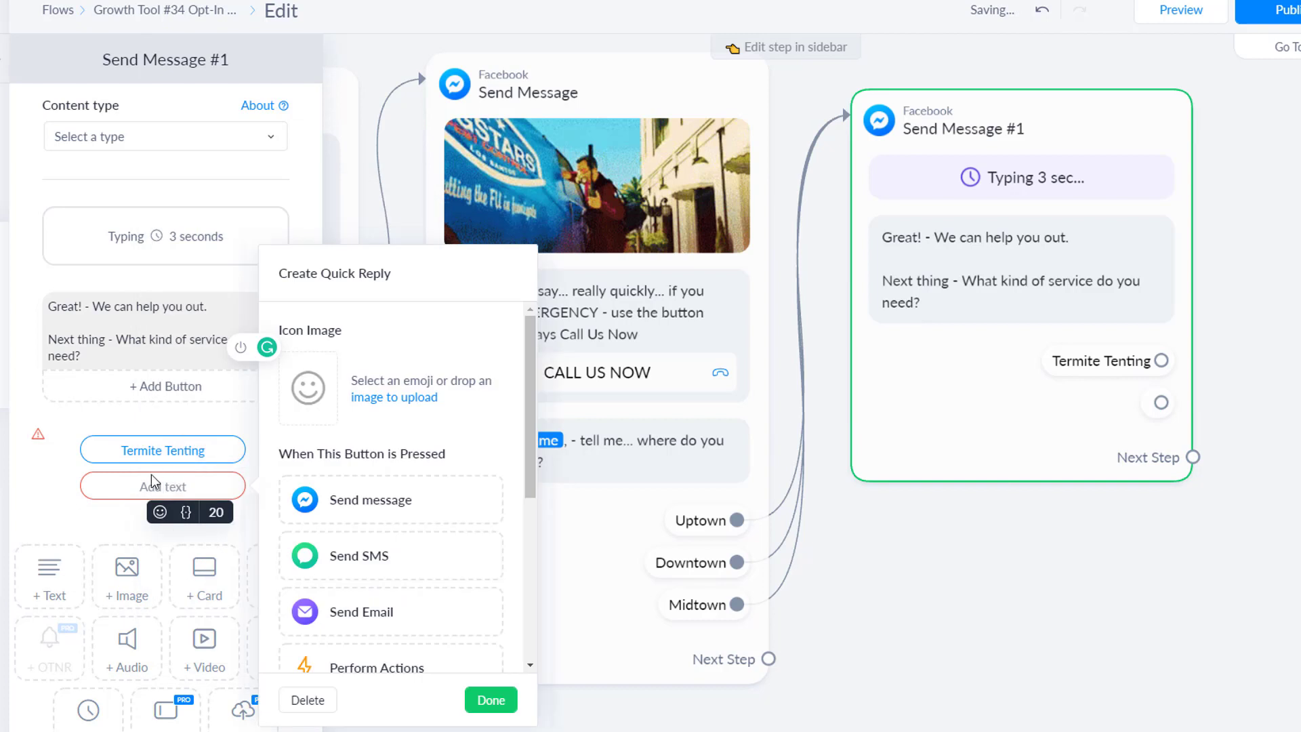
{"action": "type", "text": "Ground Termites"}
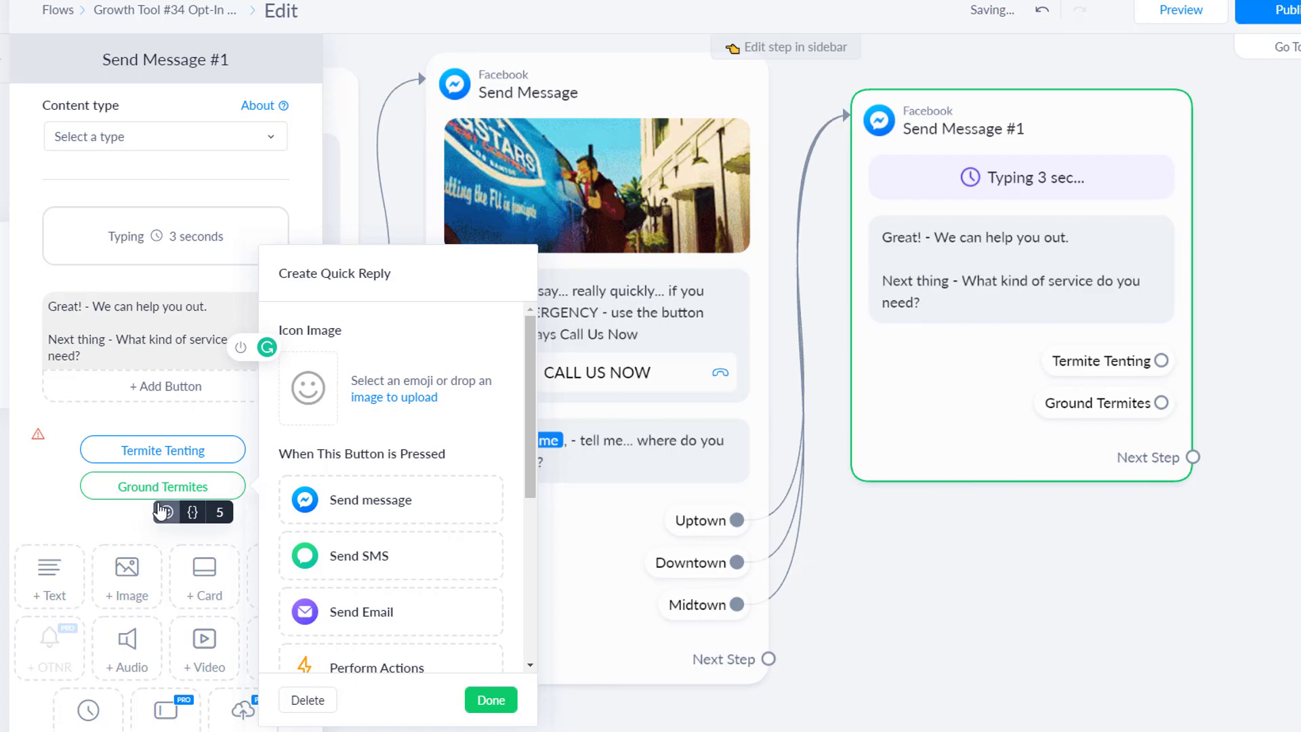
{"action": "left_click", "coordinate": [491, 700]}
Create a third service quick reply labelled "Pest Control" below Ground Termites
{"action": "left_click", "coordinate": [161, 523]}
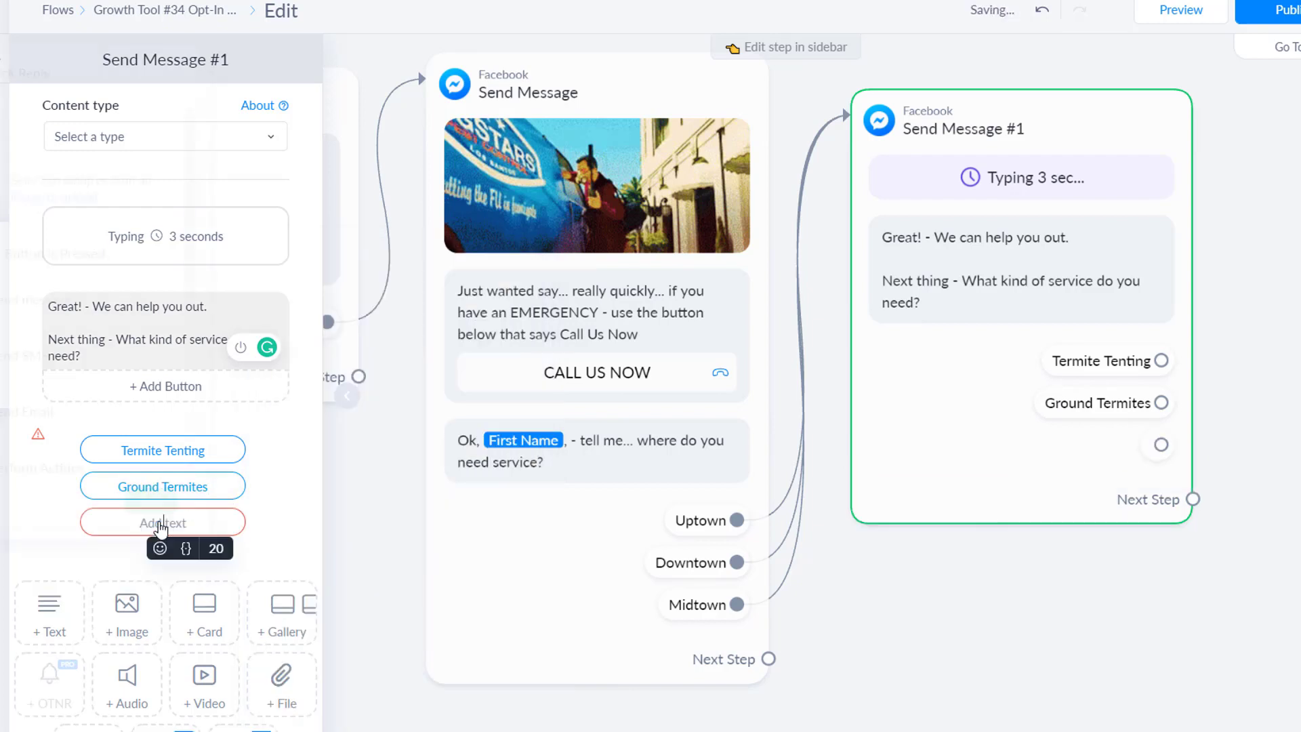
{"action": "type", "text": "Pest c"}
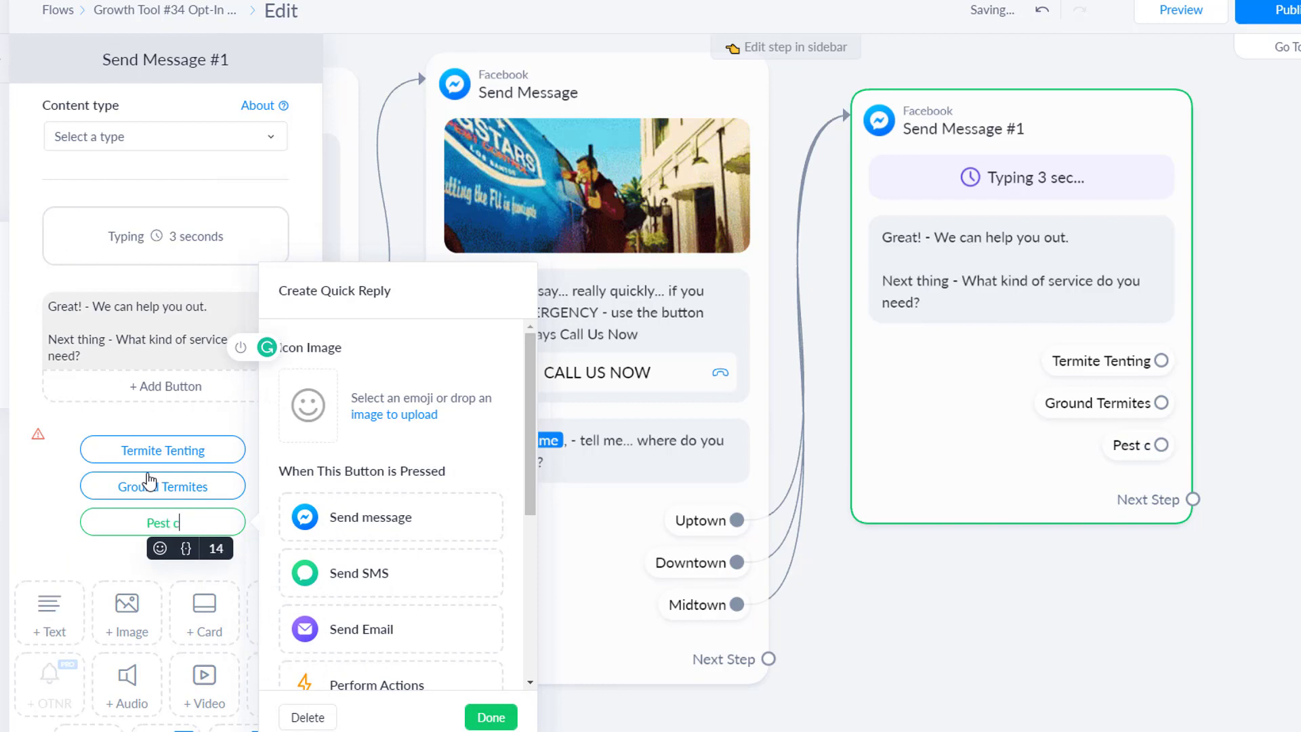
{"action": "key", "text": "BackSpace"}
{"action": "type", "text": "Control"}
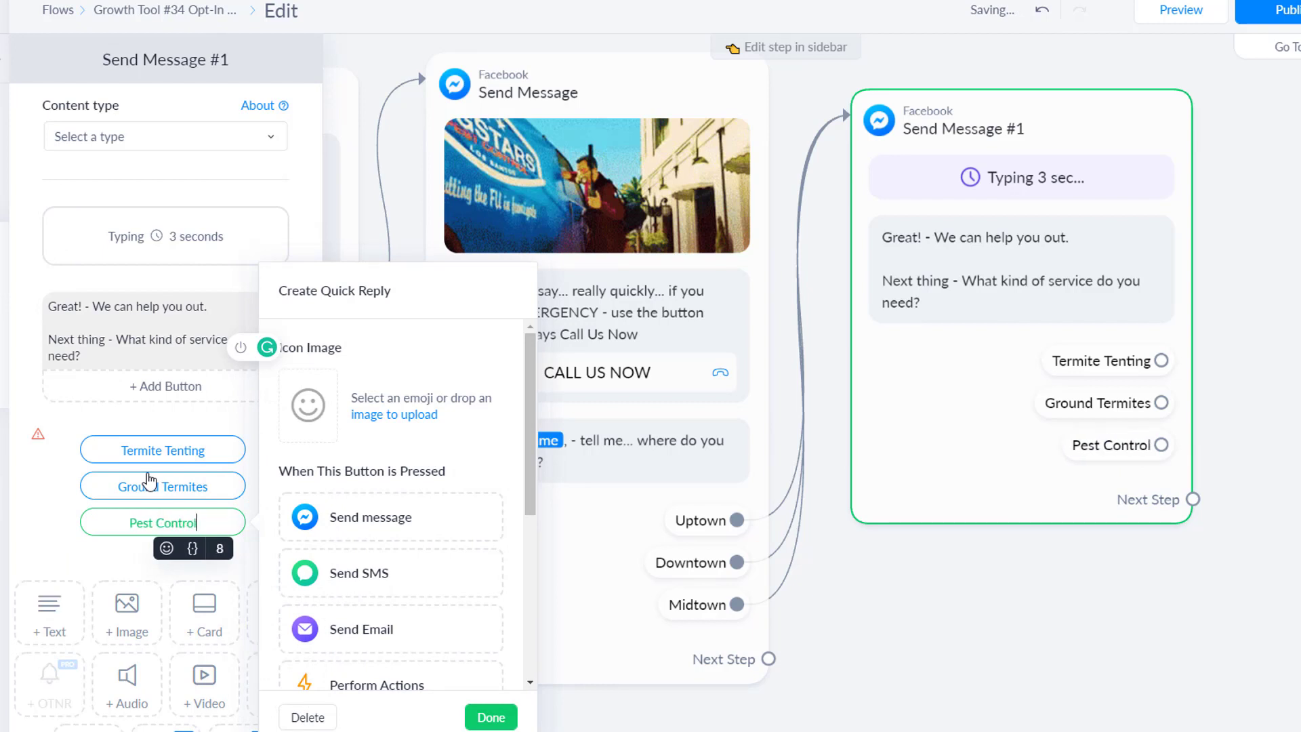
{"action": "left_click", "coordinate": [491, 717]}
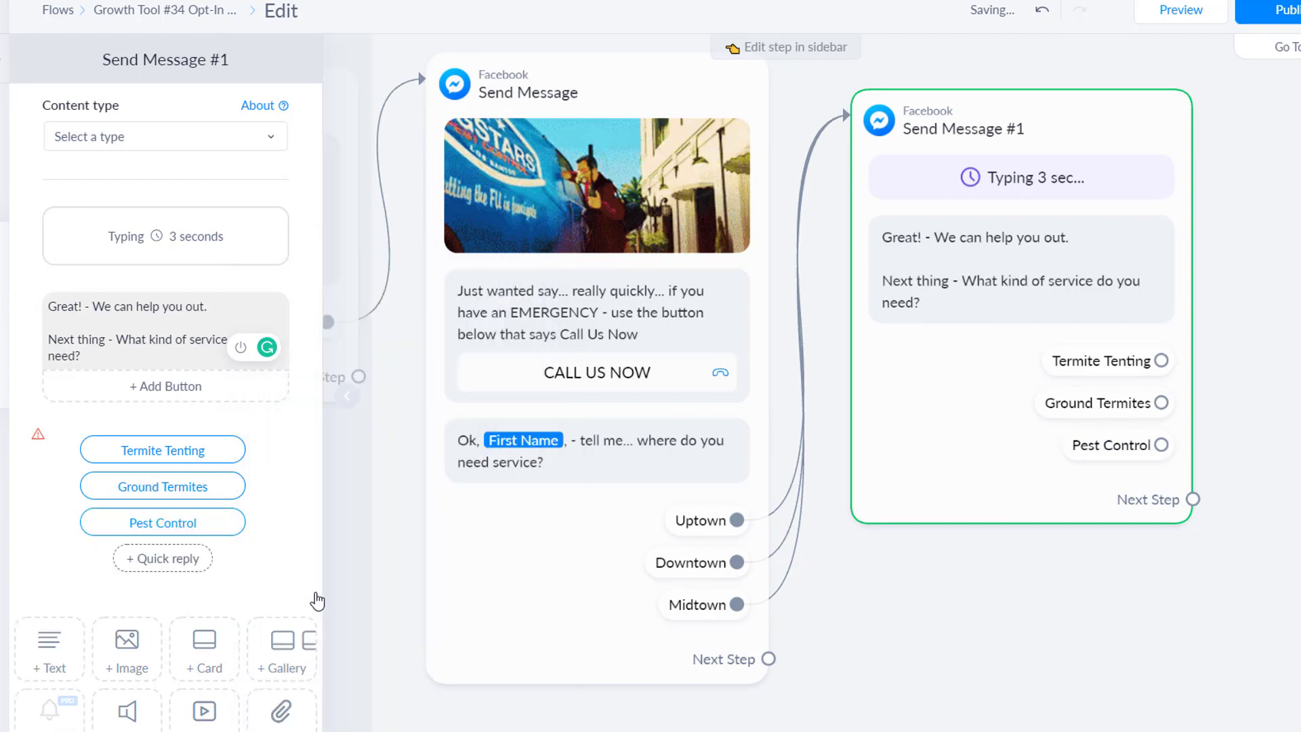
Create a fourth service quick reply labelled "Furniture Fumigation" below Pest Control
{"action": "left_click", "coordinate": [176, 562]}
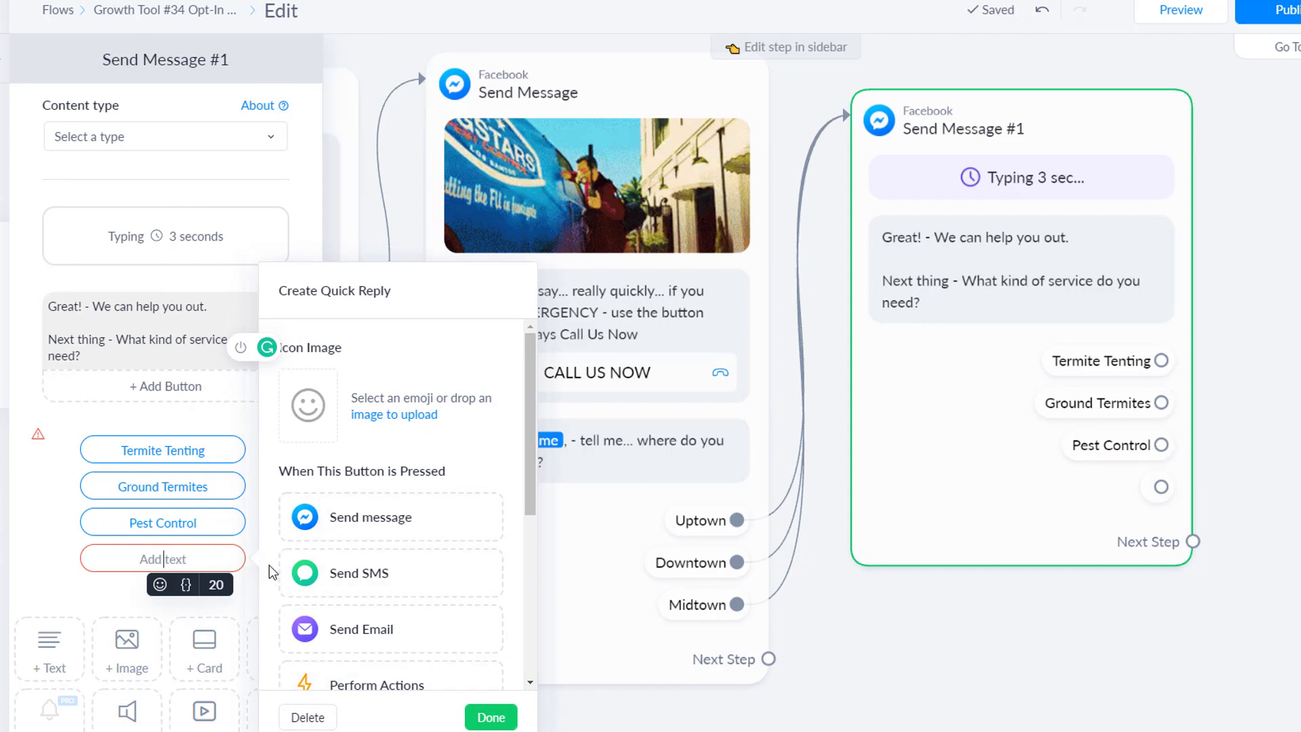
{"action": "type", "text": "Furnitu"}
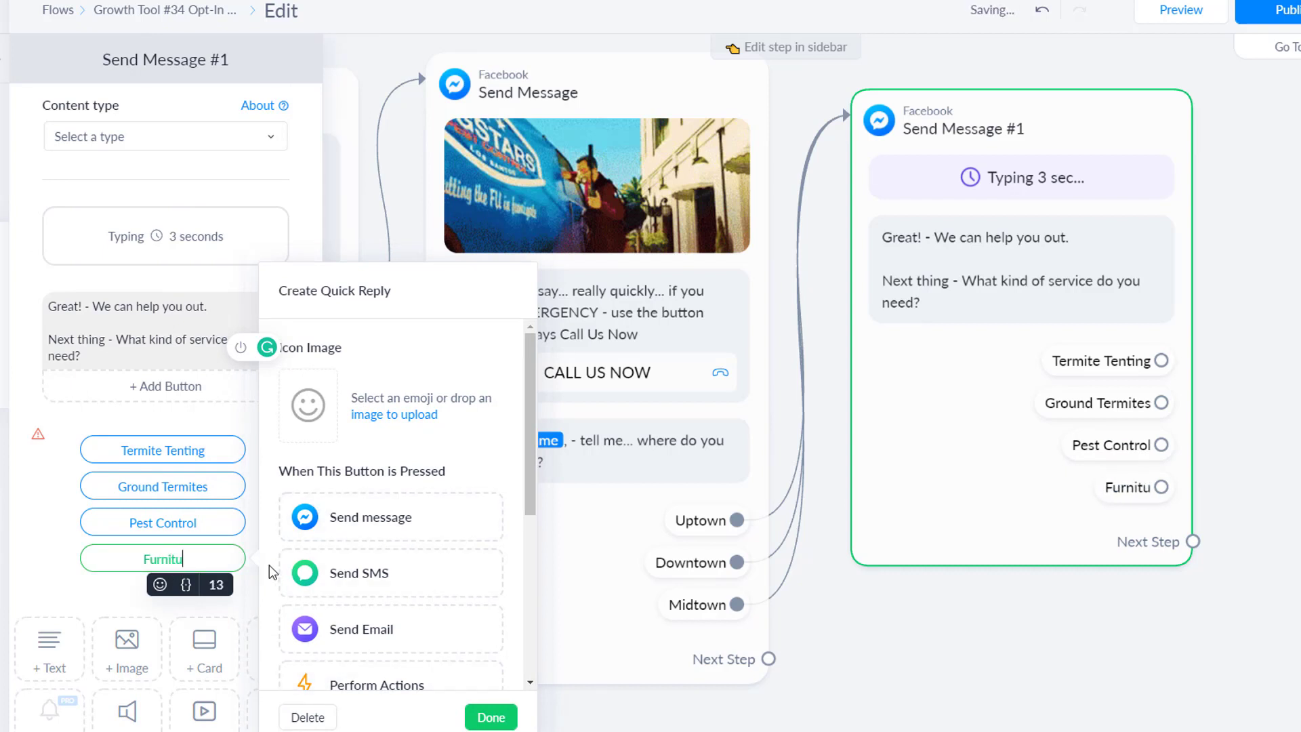
{"action": "type", "text": "re Fumigation"}
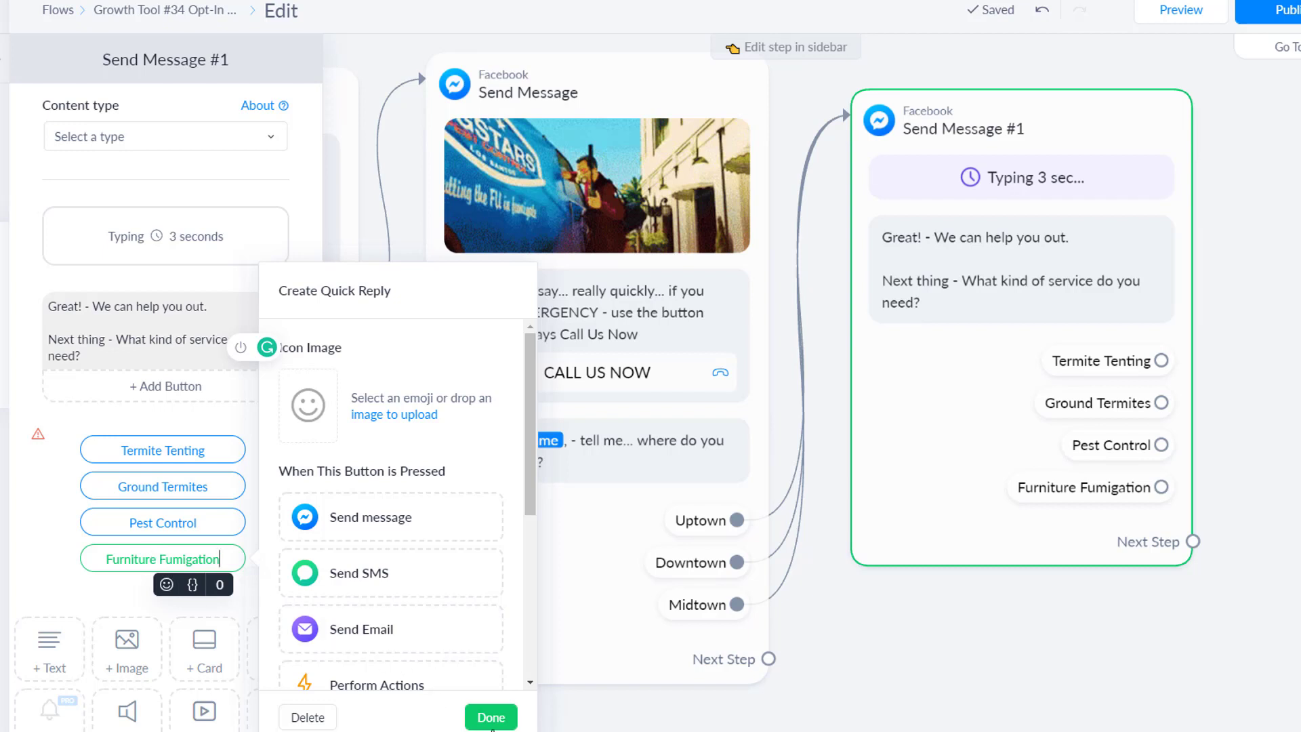
{"action": "left_click", "coordinate": [491, 723]}
Create a fifth service quick reply labelled "Commercial Pest Info" below Furniture Fumigation
{"action": "left_click", "coordinate": [168, 596]}
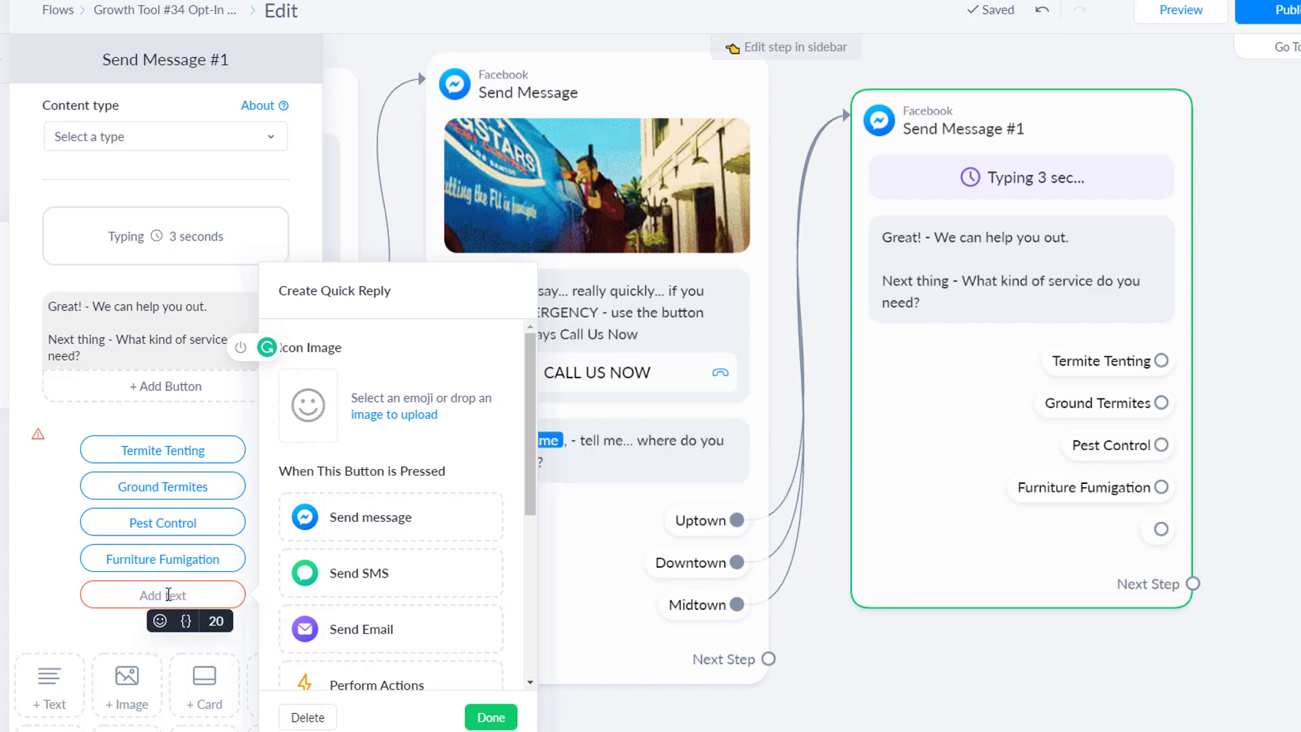
{"action": "type", "text": "Commer"}
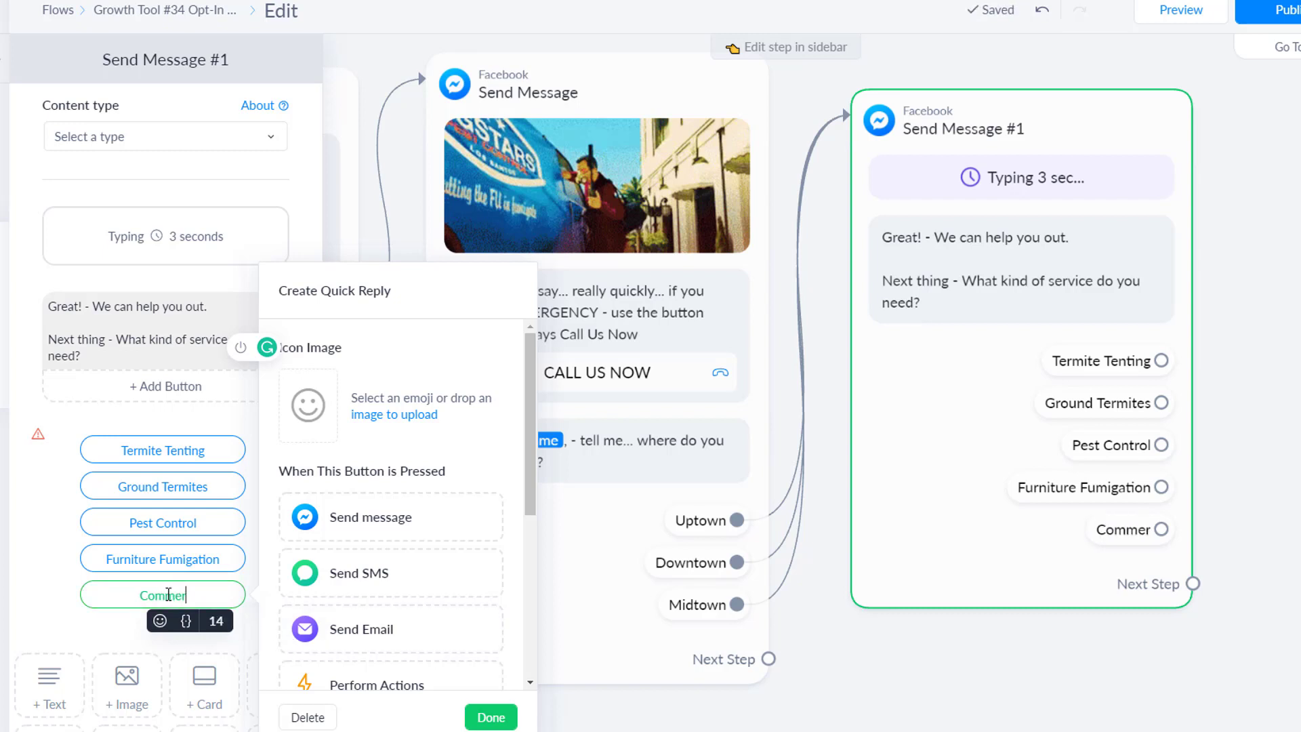
{"action": "type", "text": "cial Pest control"}
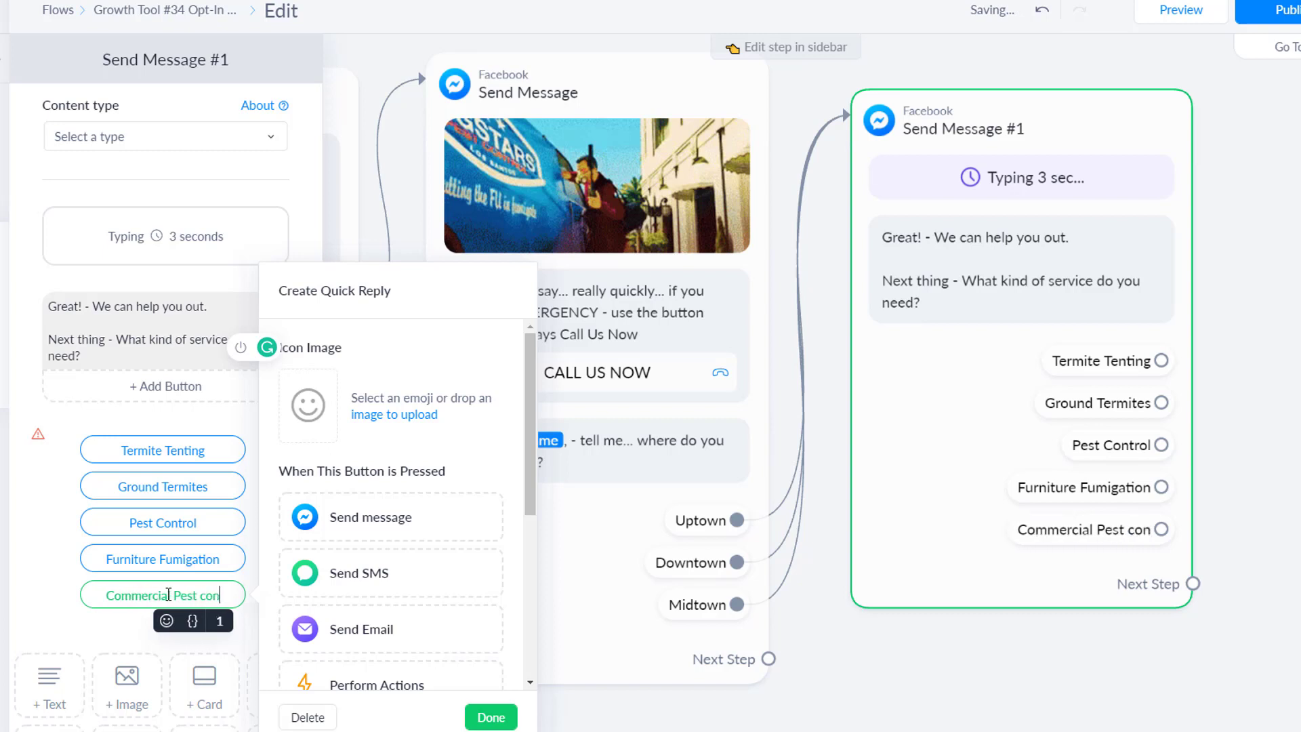
{"action": "key", "text": "BackSpace"}
{"action": "key", "text": "BackSpace"}
{"action": "key", "text": "BackSpace"}
{"action": "key", "text": "BackSpace"}
{"action": "key", "text": "BackSpace"}
{"action": "key", "text": "BackSpace"}
{"action": "key", "text": "BackSpace"}
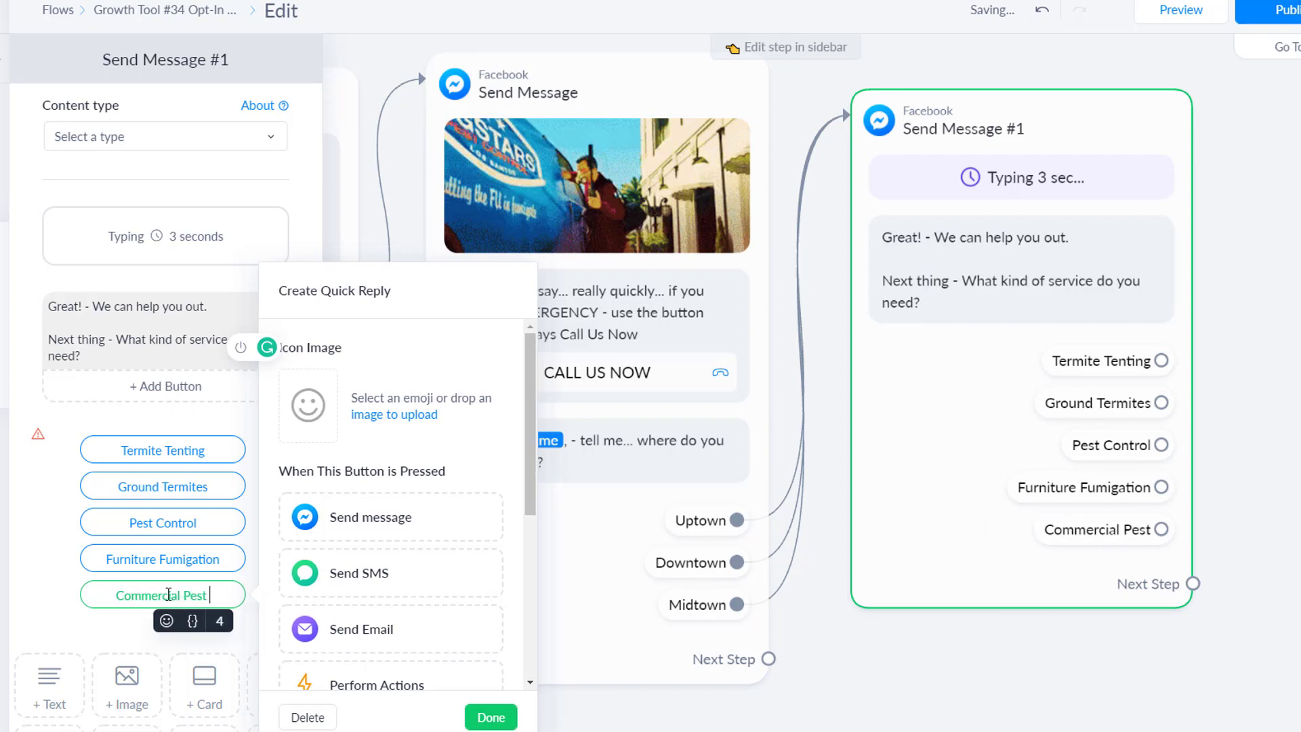
{"action": "type", "text": "Info"}
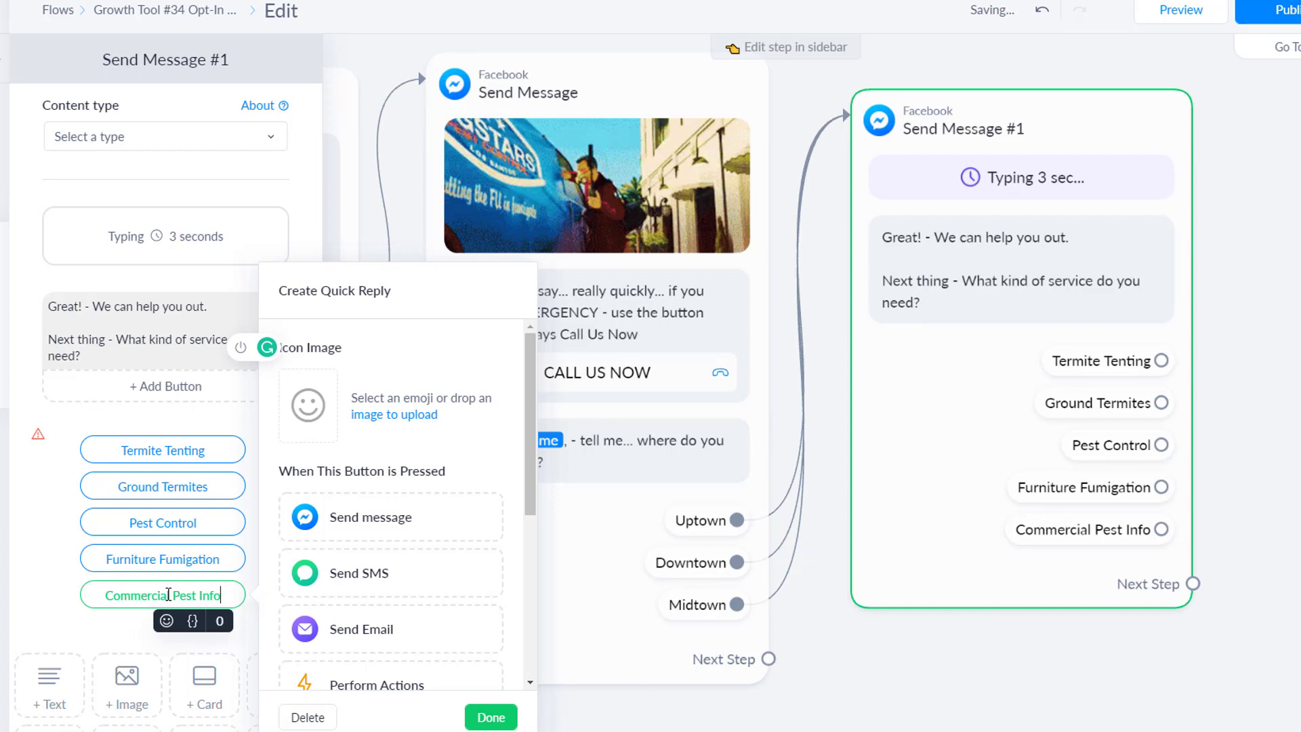
{"action": "left_click", "coordinate": [491, 718]}
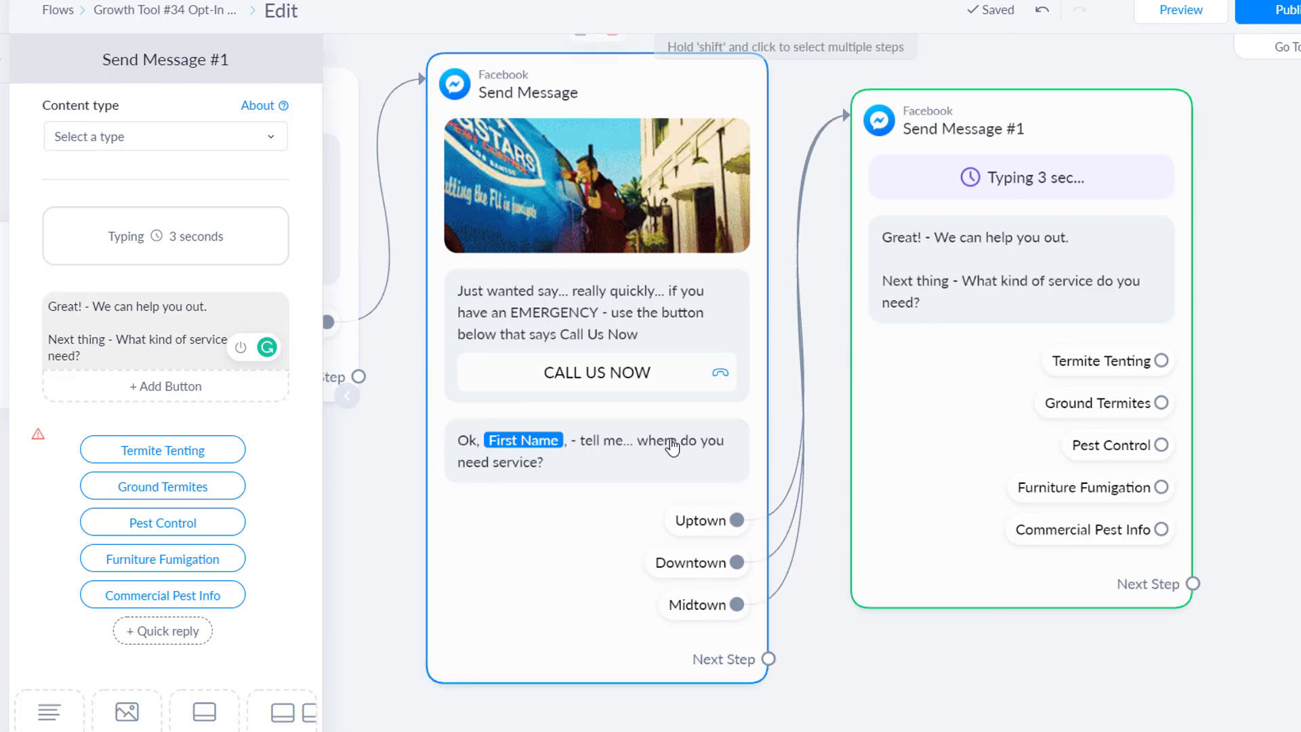
Link the Termite Tenting reply to a new Messenger message reading "Perfect! We have the solution for you..."
{"action": "left_click_drag", "start_coordinate": [1255, 502], "coordinate": [784, 488]}
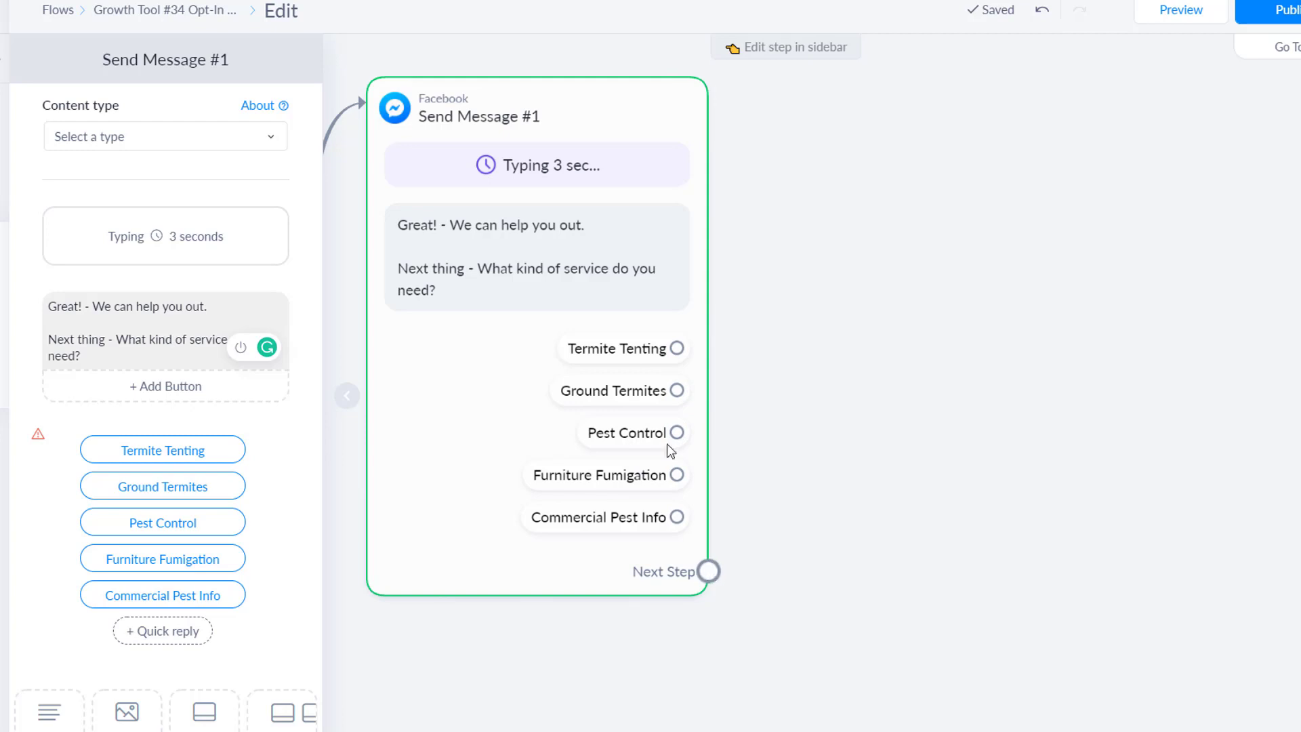
{"action": "left_click", "coordinate": [684, 347]}
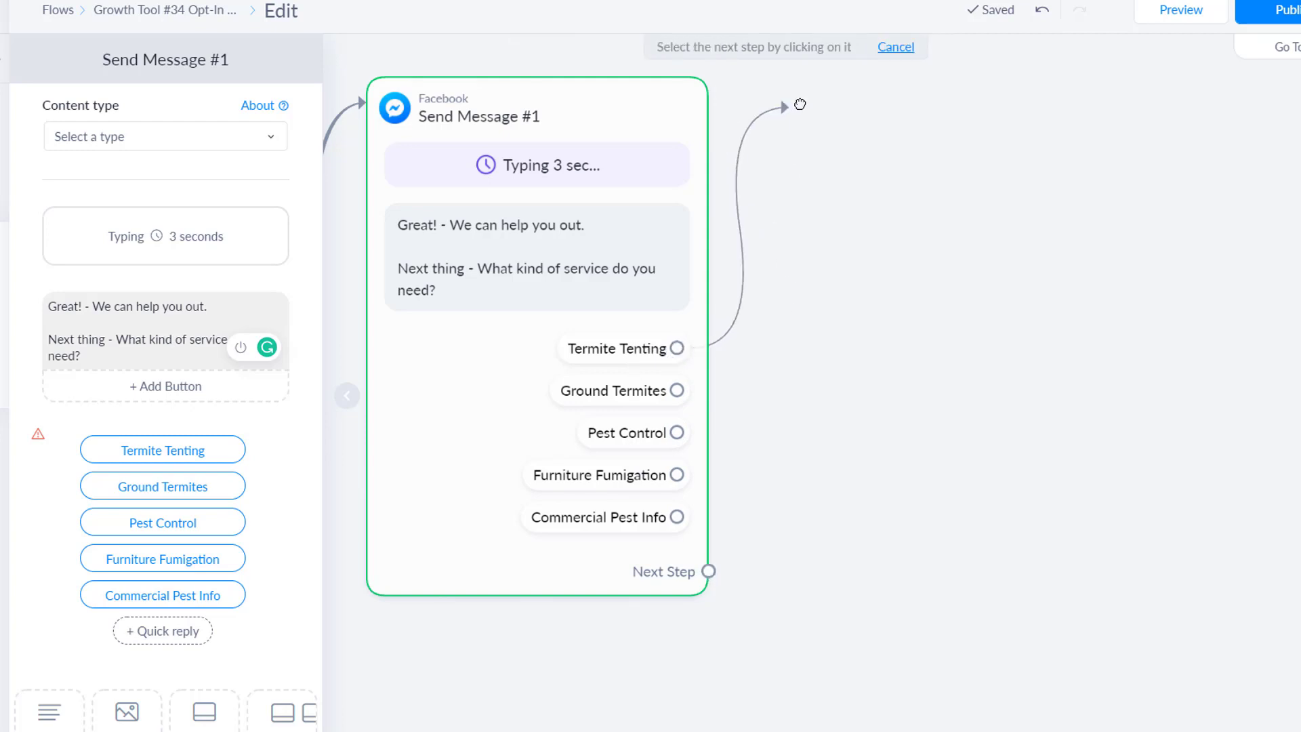
{"action": "left_click", "coordinate": [805, 102]}
{"action": "left_click", "coordinate": [854, 103]}
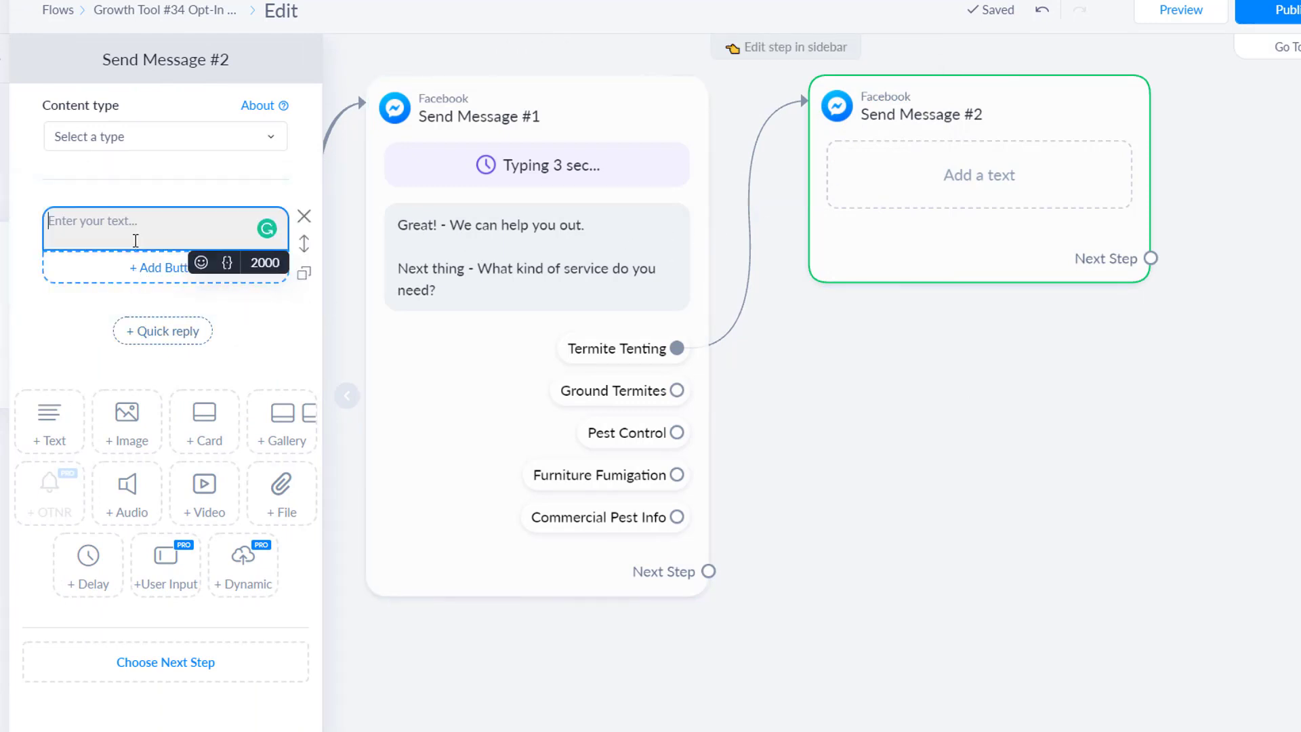
{"action": "type", "text": "Perfect"}
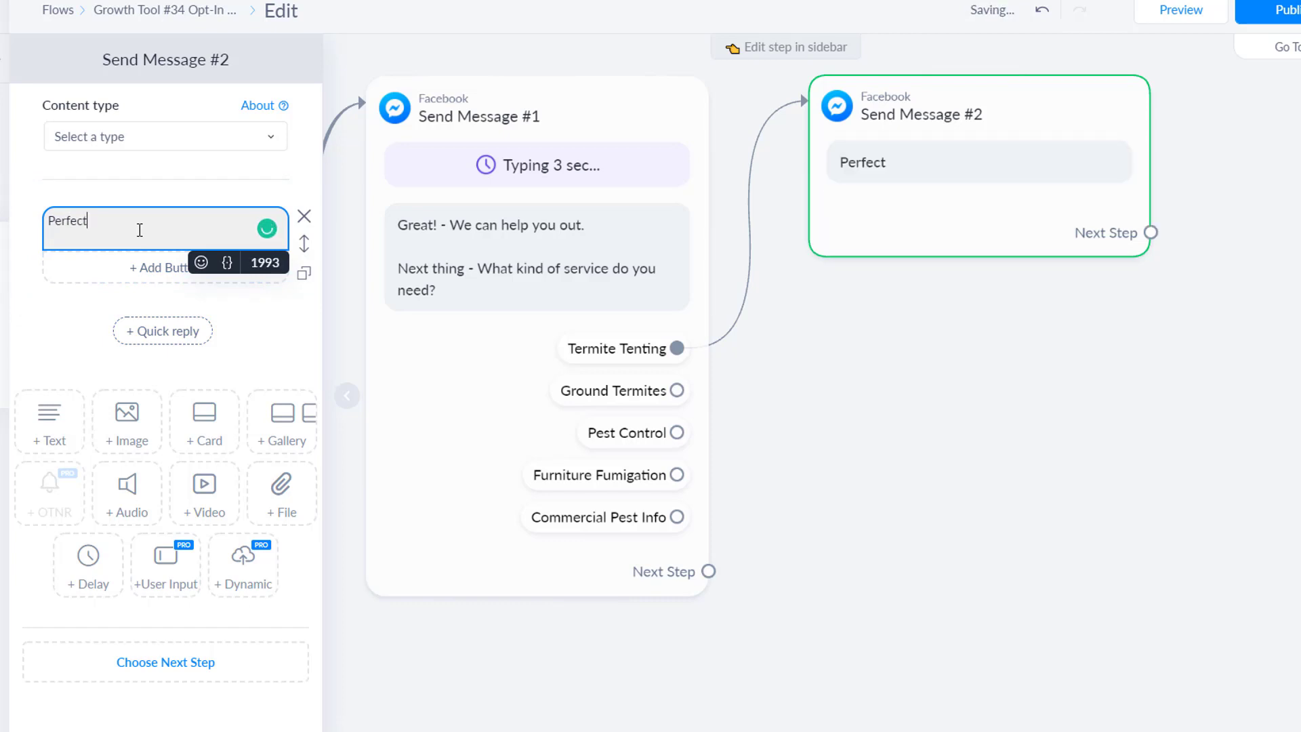
{"action": "type", "text": " !We have the solution "}
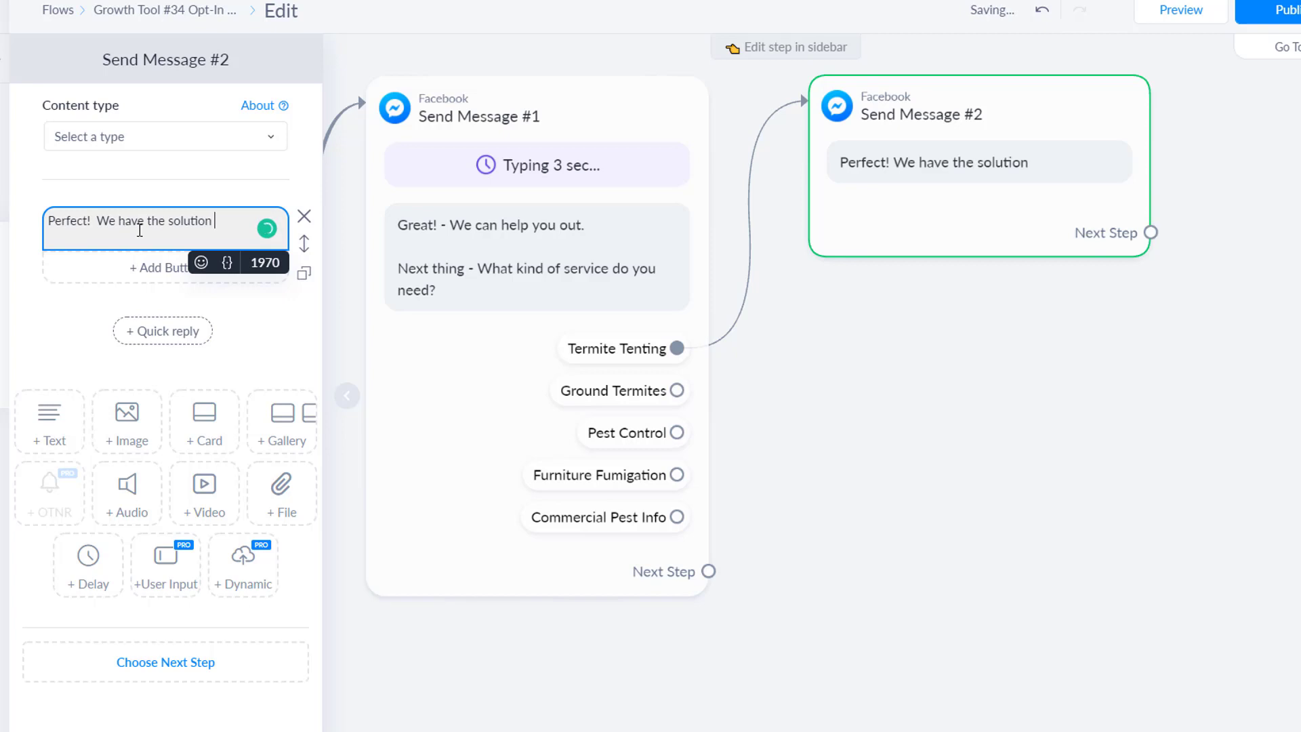
{"action": "type", "text": "for you..."}
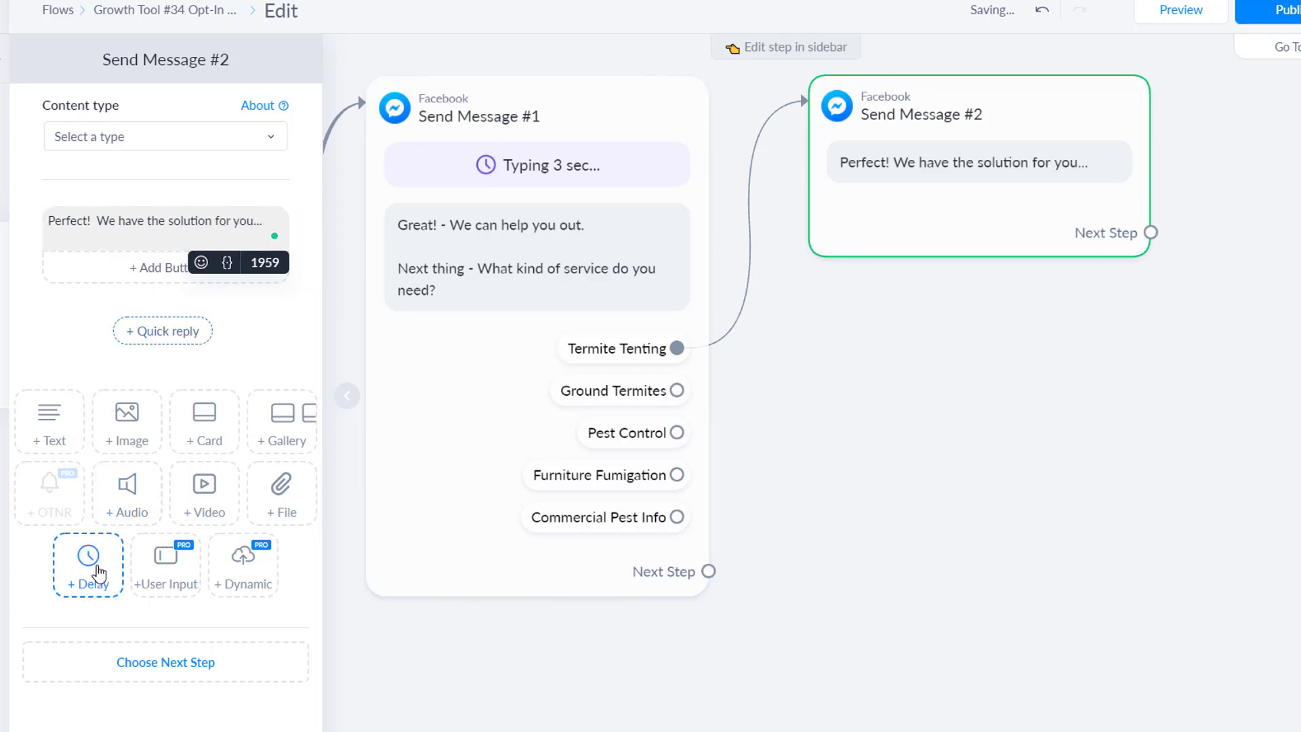
Add a typing delay of 2 seconds below the "Perfect!" text in the Termite Tenting follow-up
{"action": "left_click", "coordinate": [88, 562]}
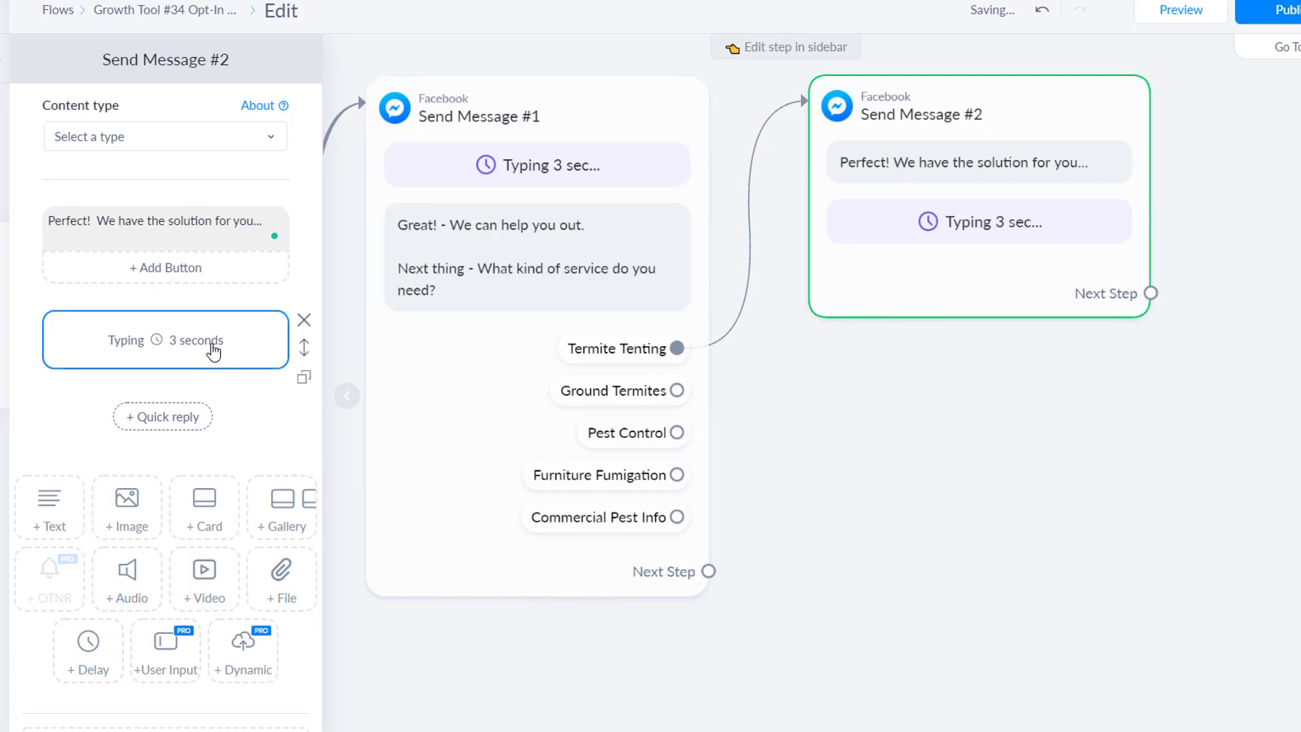
{"action": "left_click", "coordinate": [212, 350]}
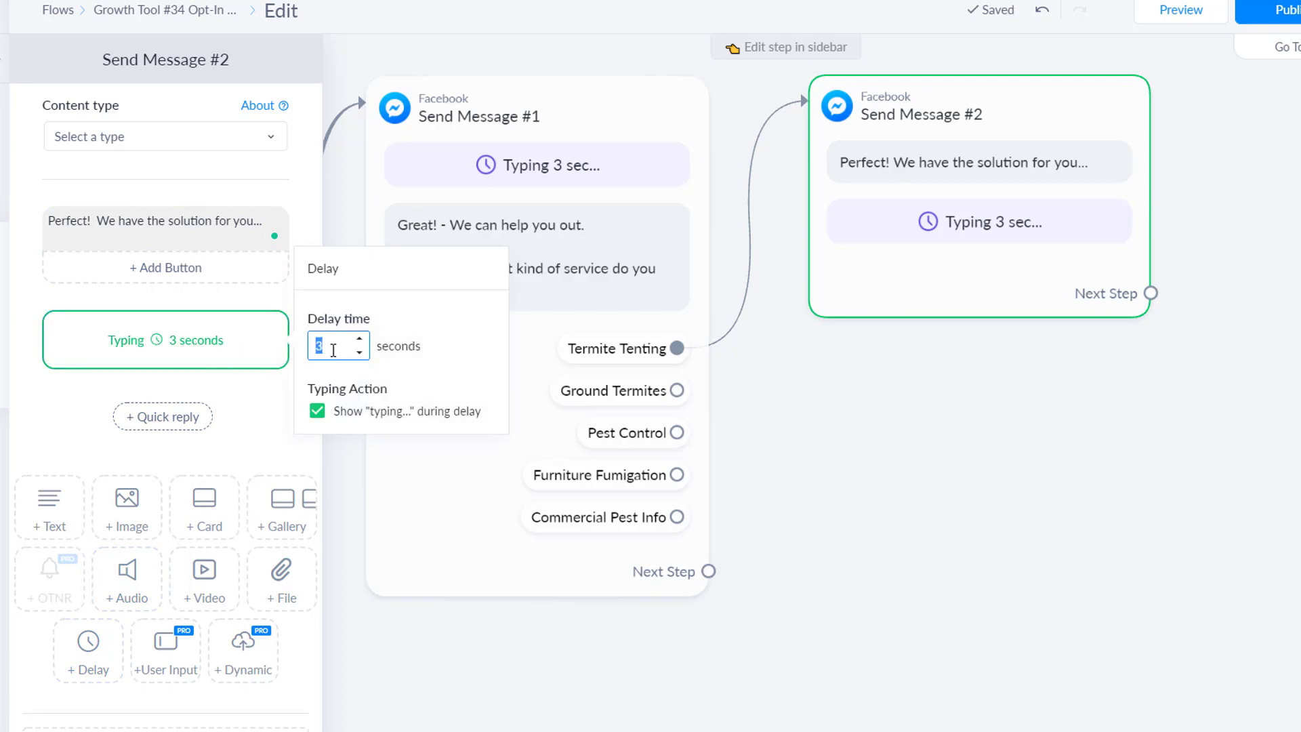
{"action": "left_click", "coordinate": [360, 352]}
Set the typing delay before the kind of service question in Send Message #1 to 2 seconds
{"action": "left_click", "coordinate": [539, 170]}
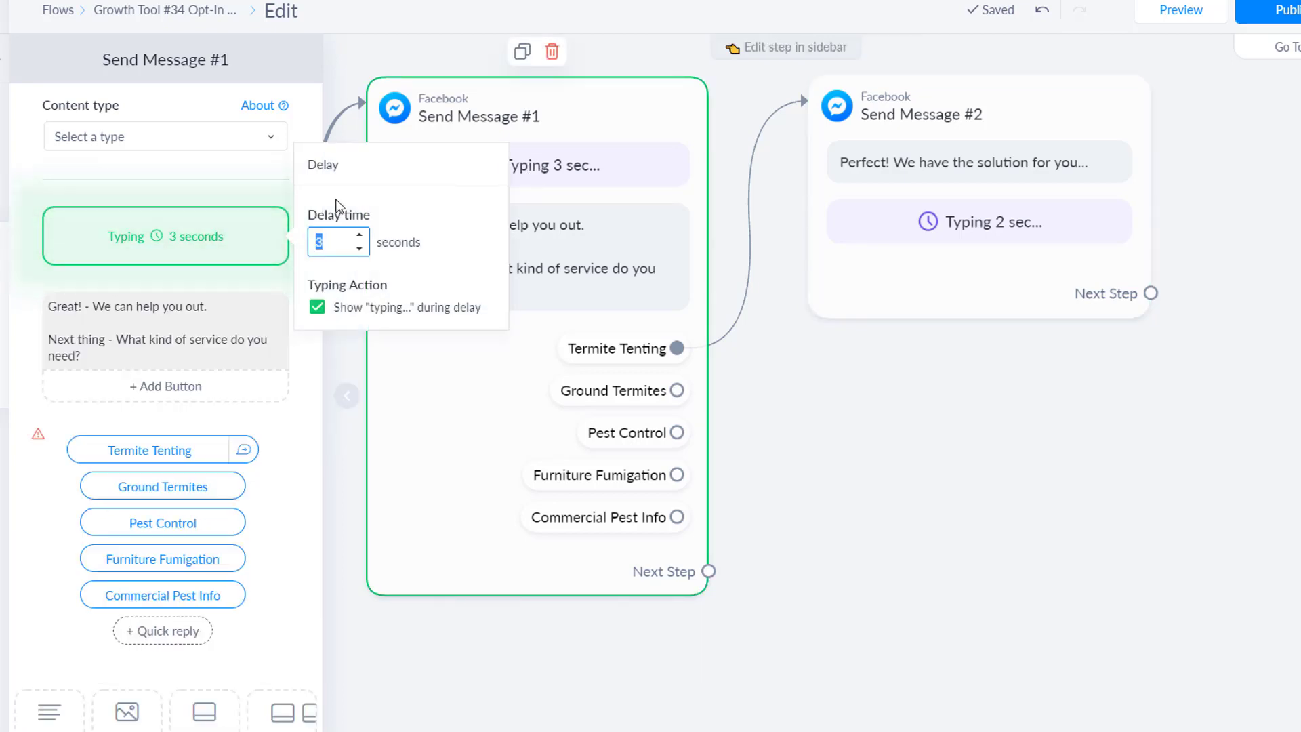
{"action": "left_click", "coordinate": [360, 252]}
{"action": "left_click", "coordinate": [588, 265]}
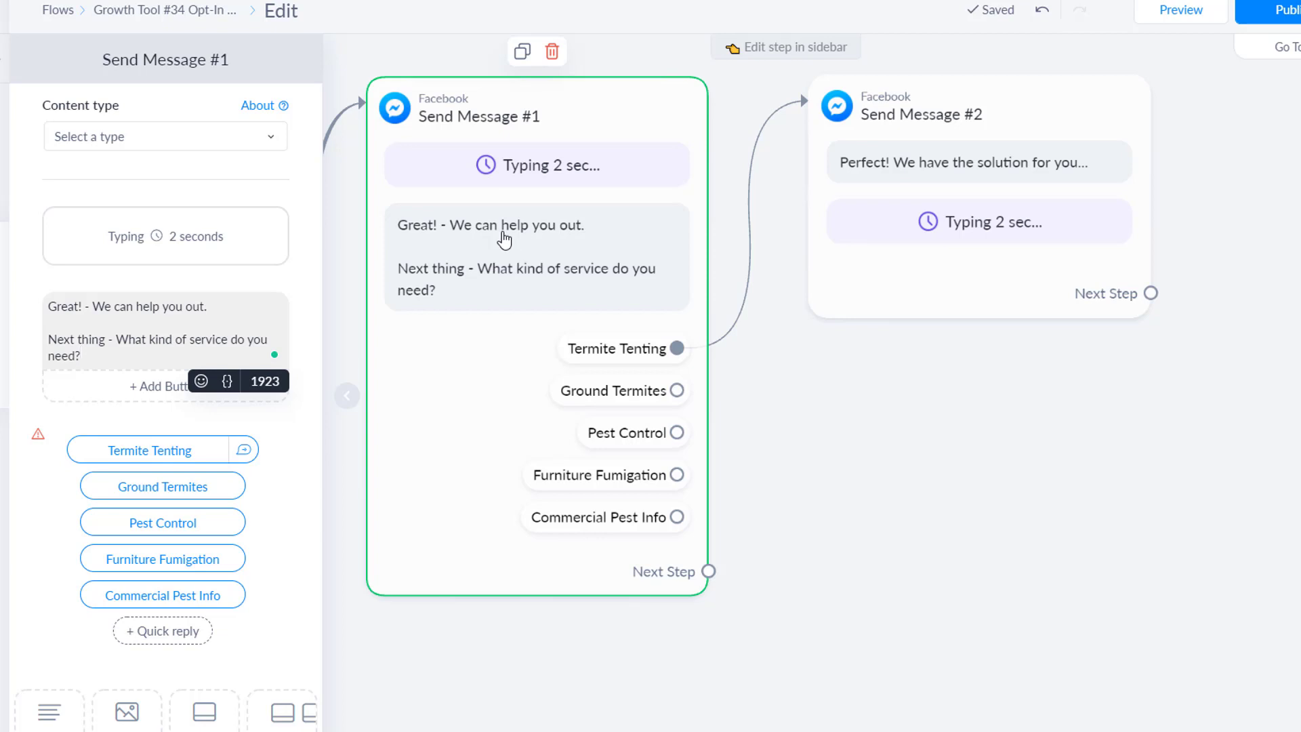
Add an empty text block below the typing delay in Send Message #2
{"action": "left_click", "coordinate": [958, 164]}
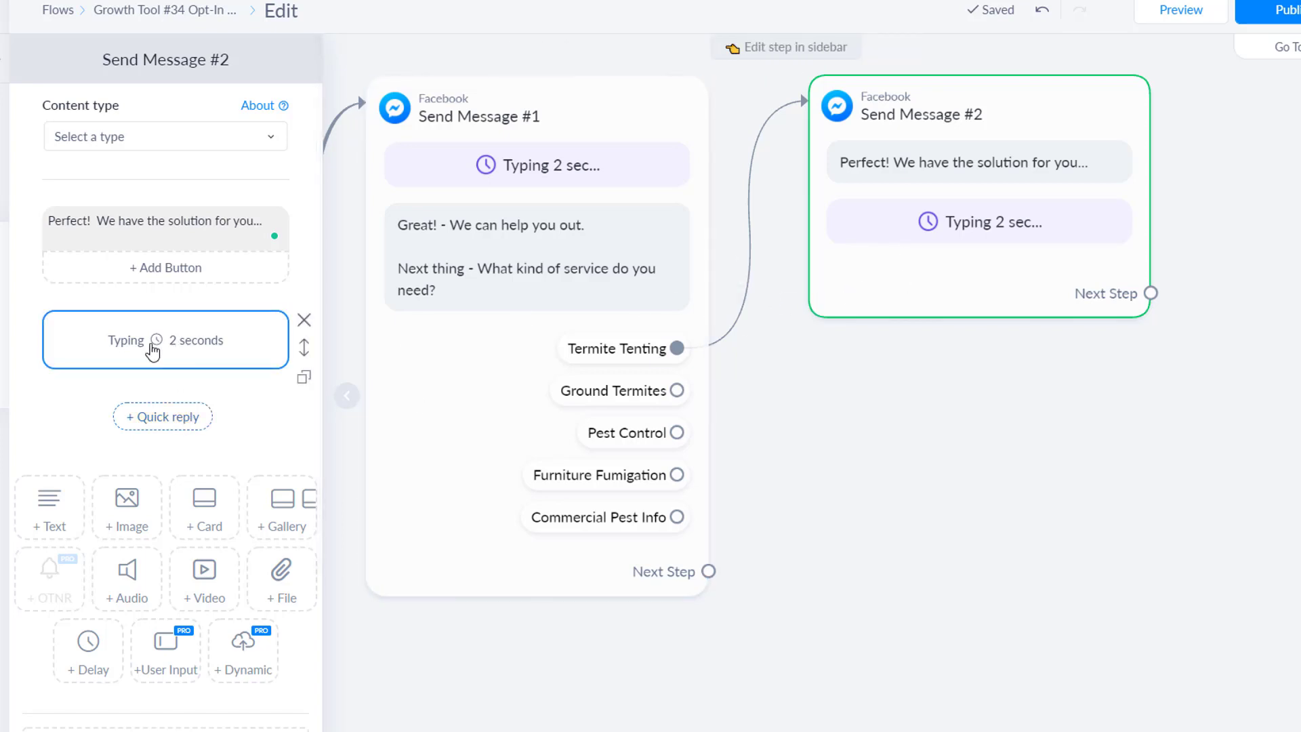
{"action": "left_click", "coordinate": [76, 502]}
{"action": "left_click", "coordinate": [924, 283]}
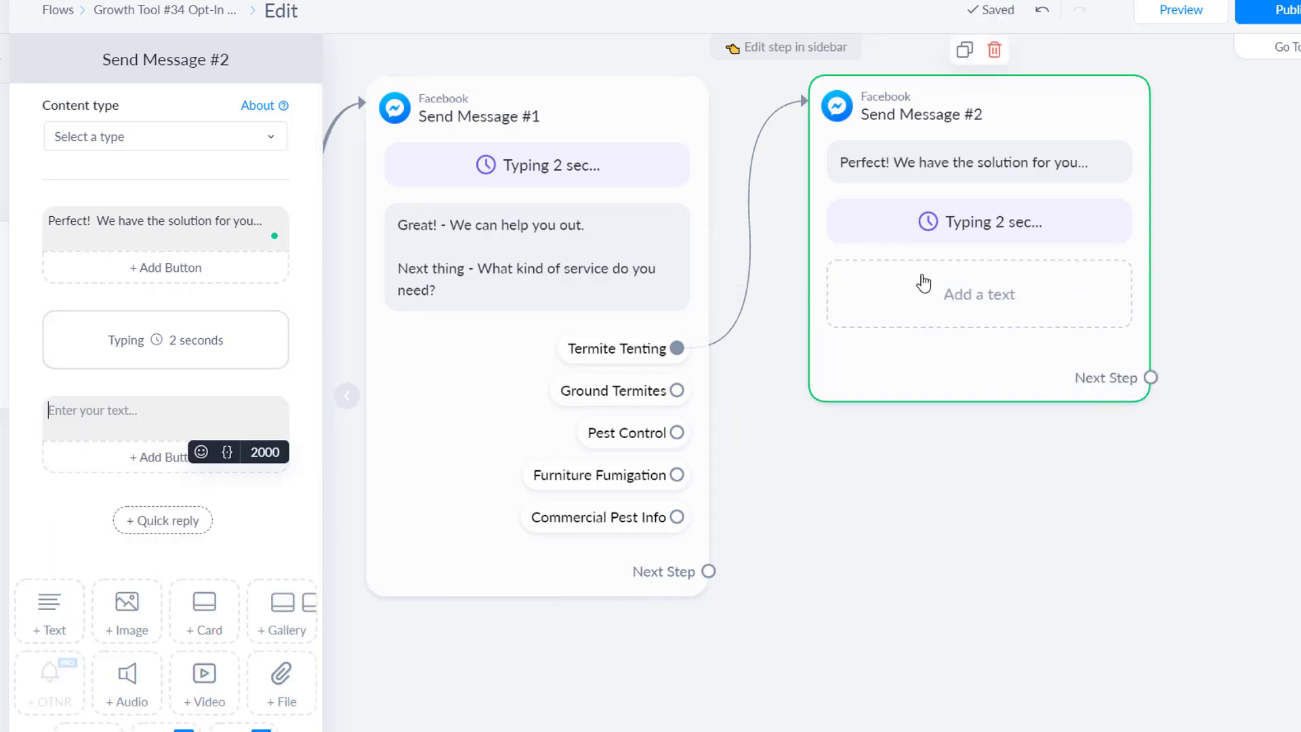
{"action": "left_click", "coordinate": [132, 415]}
{"action": "type", "text": "Great!"}
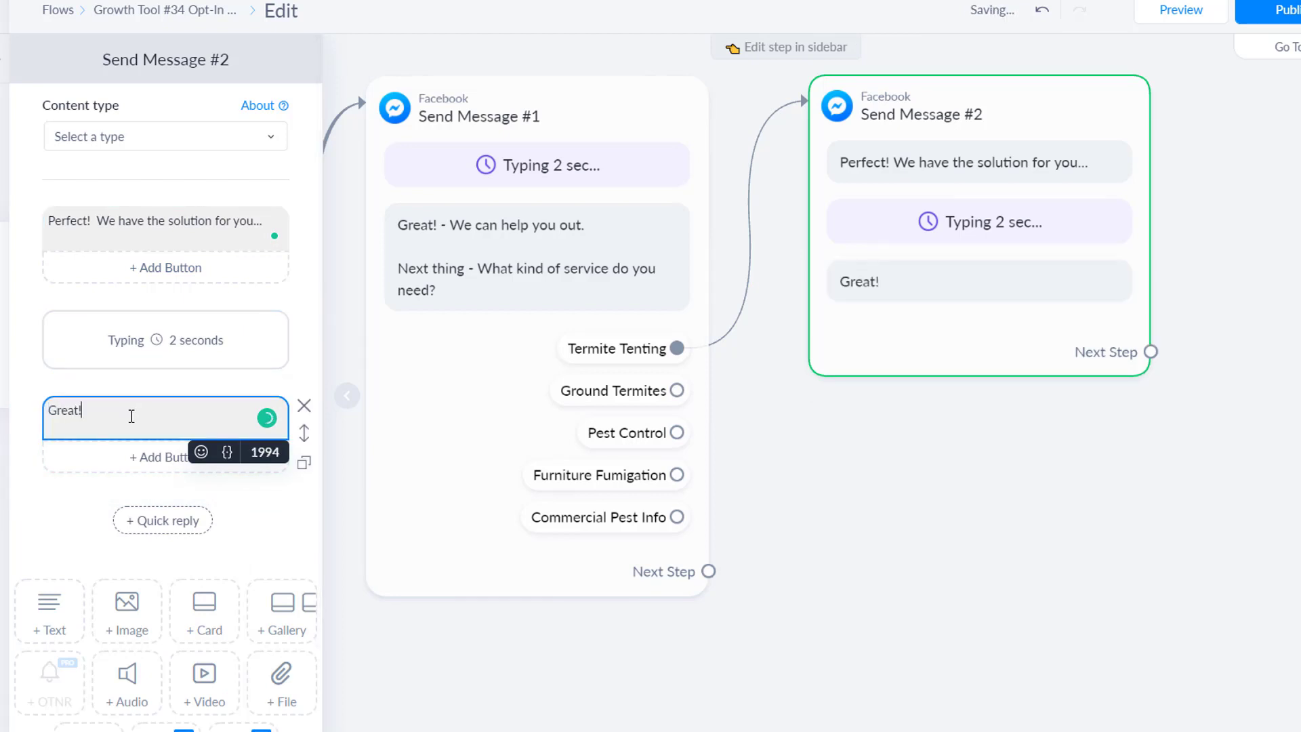
{"action": "key", "text": "BackSpace"}
{"action": "key", "text": "BackSpace"}
{"action": "key", "text": "BackSpace"}
{"action": "key", "text": "BackSpace"}
{"action": "key", "text": "BackSpace"}
{"action": "key", "text": "BackSpace"}
Write "Now we just need your contact info so we can reach out to you with more information about our services." in the new text block
{"action": "type", "text": "Now "}
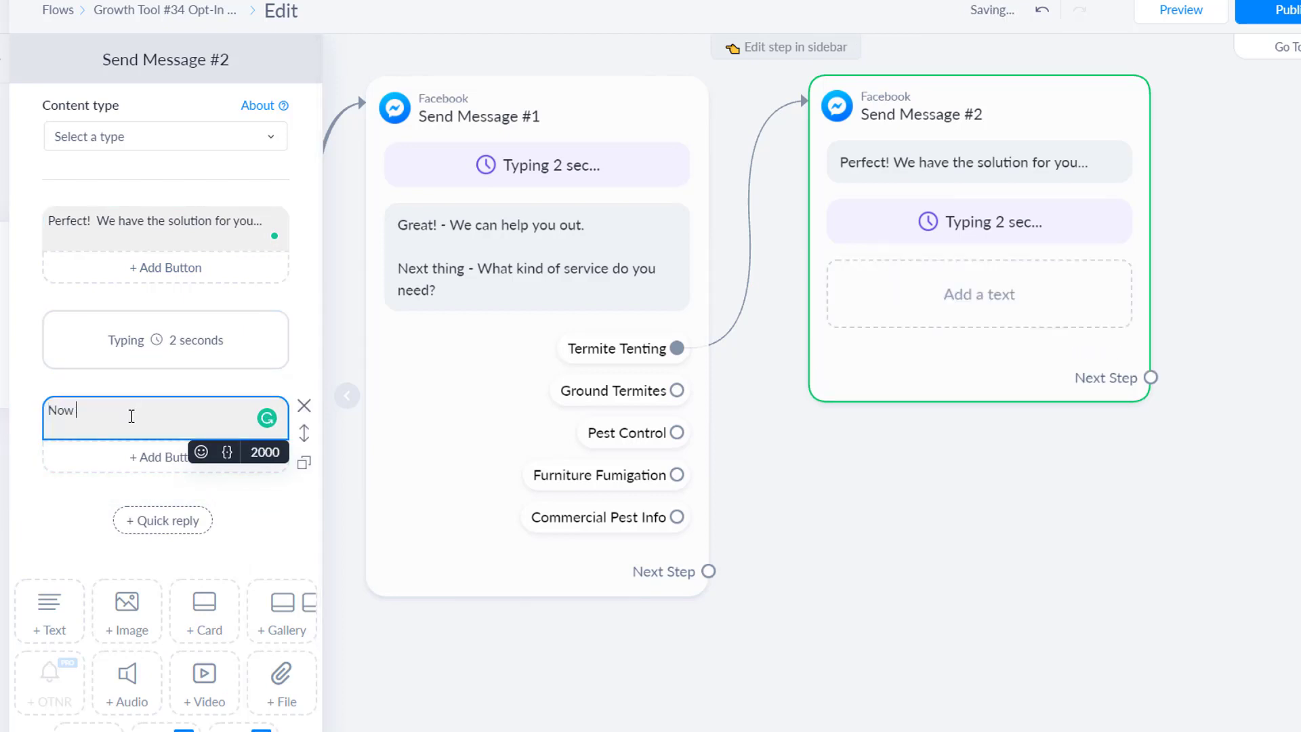
{"action": "type", "text": "we just neeed"}
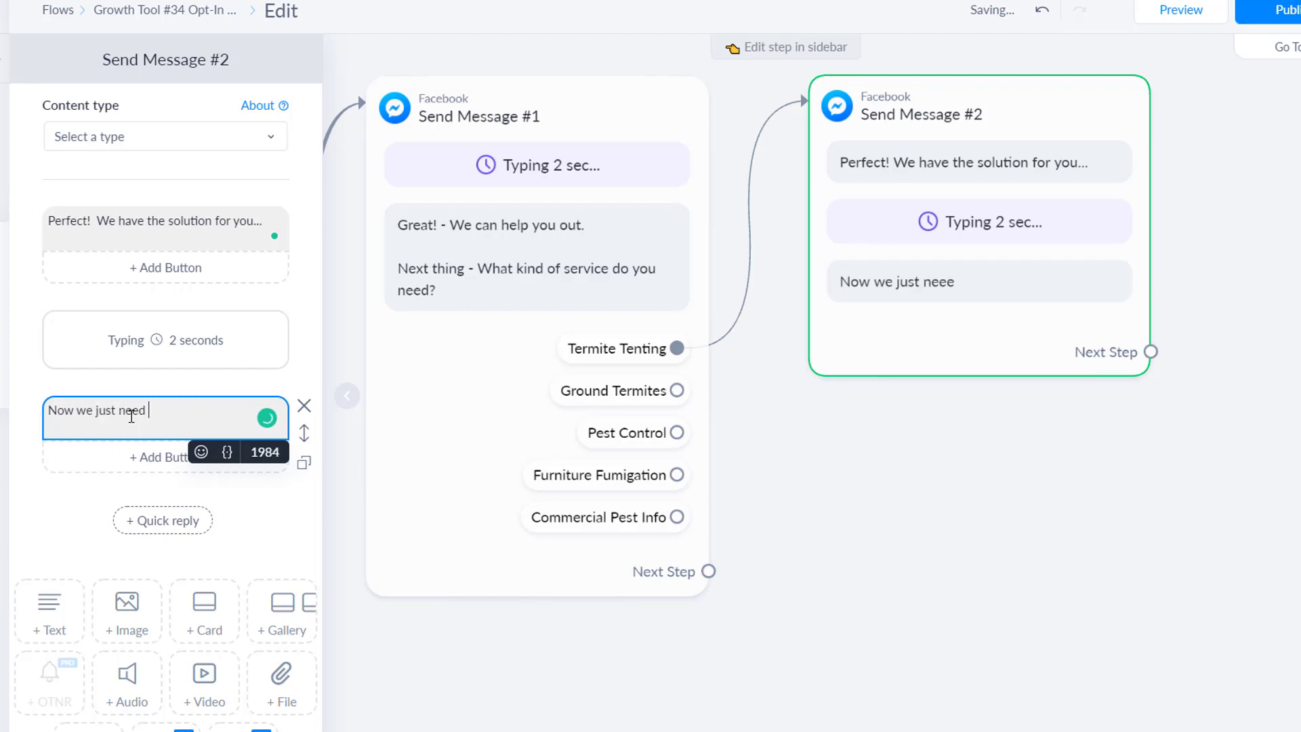
{"action": "type", "text": " your contrac"}
{"action": "key", "text": "BackSpace"}
{"action": "key", "text": "BackSpace"}
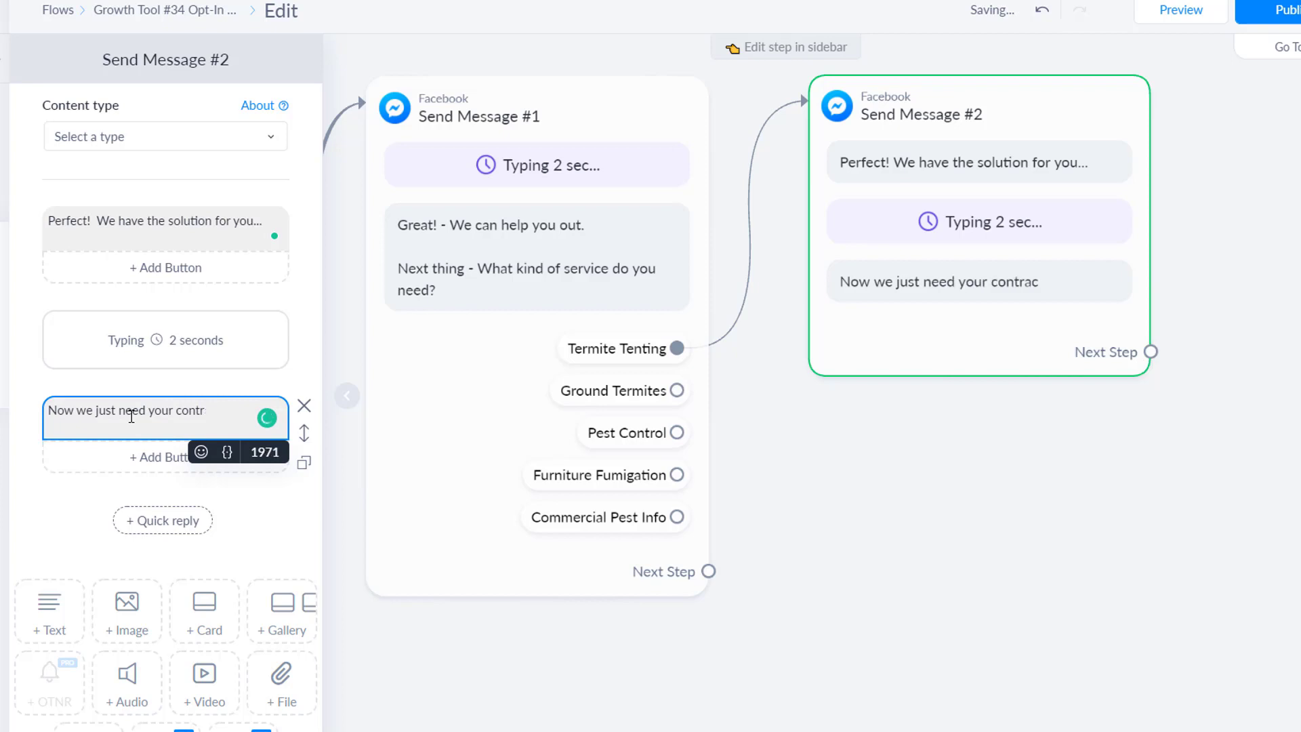
{"action": "key", "text": "BackSpace"}
{"action": "type", "text": "act infor"}
{"action": "key", "text": "BackSpace"}
{"action": "type", "text": "so we can reach out to you"}
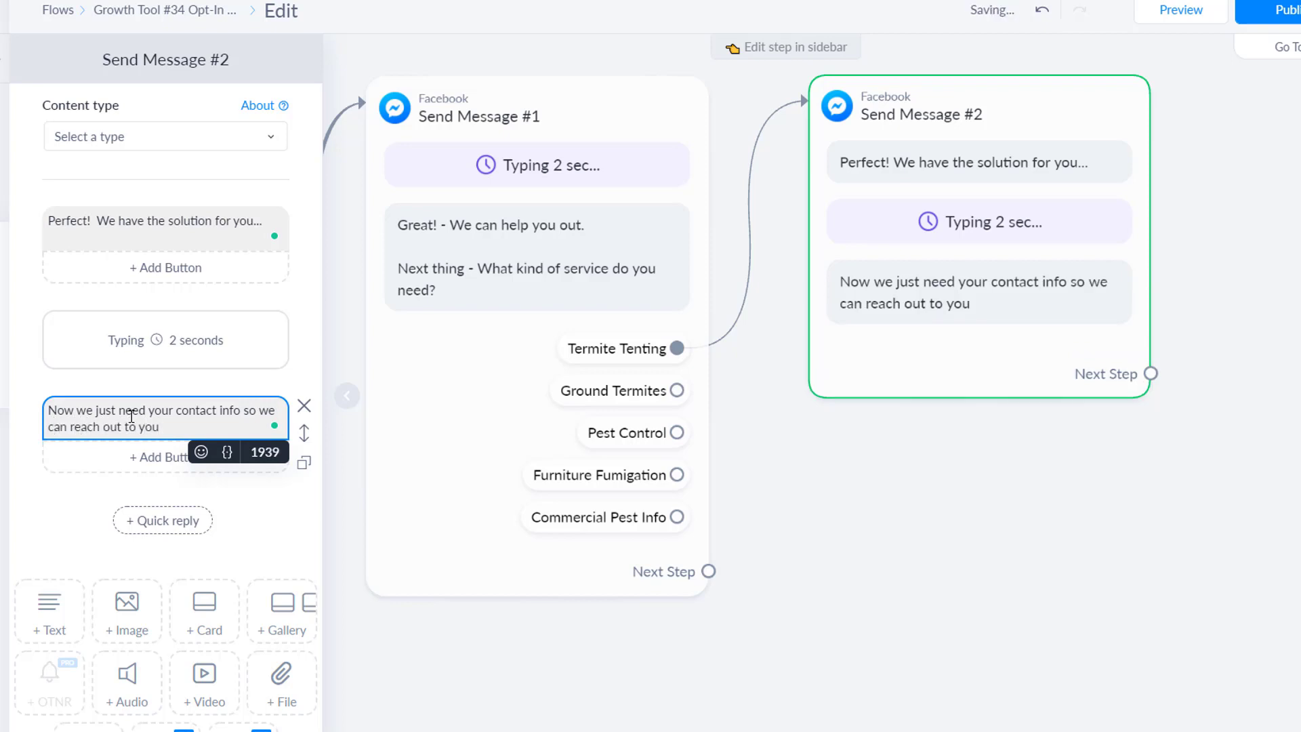
{"action": "type", "text": " with more information"}
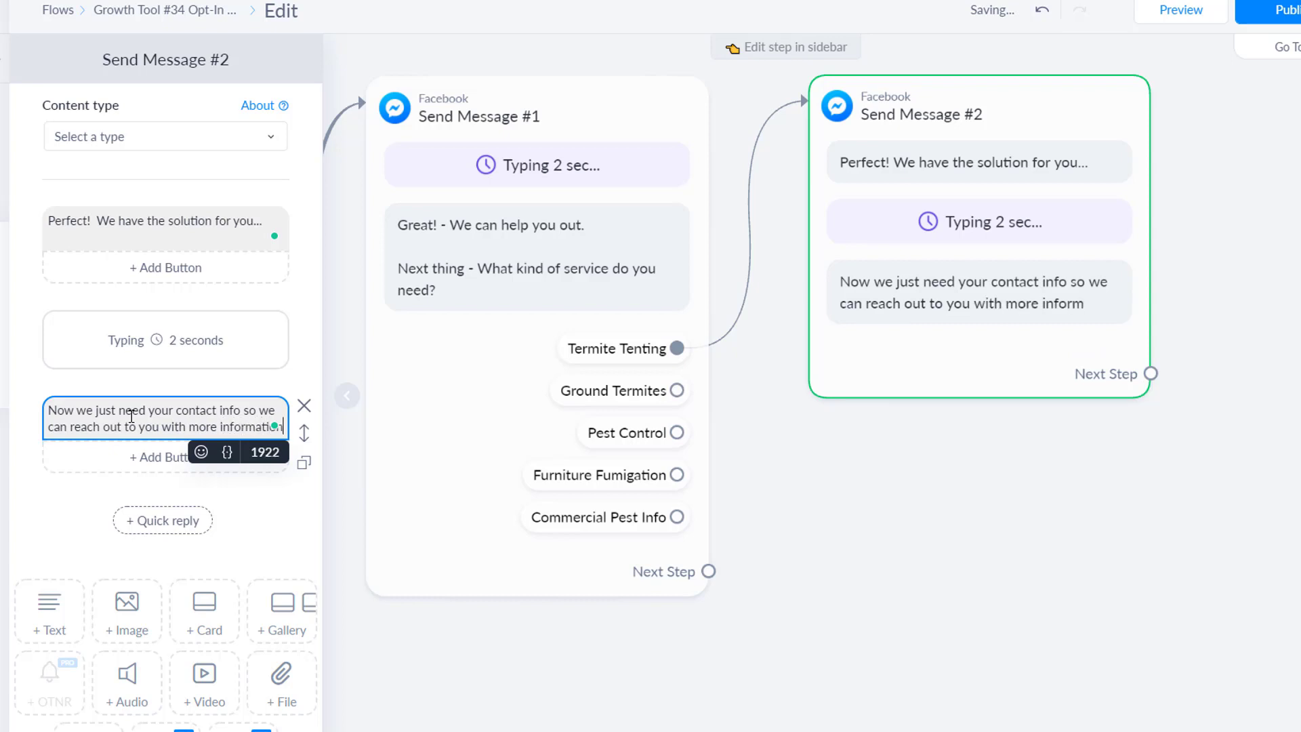
{"action": "type", "text": " about our se"}
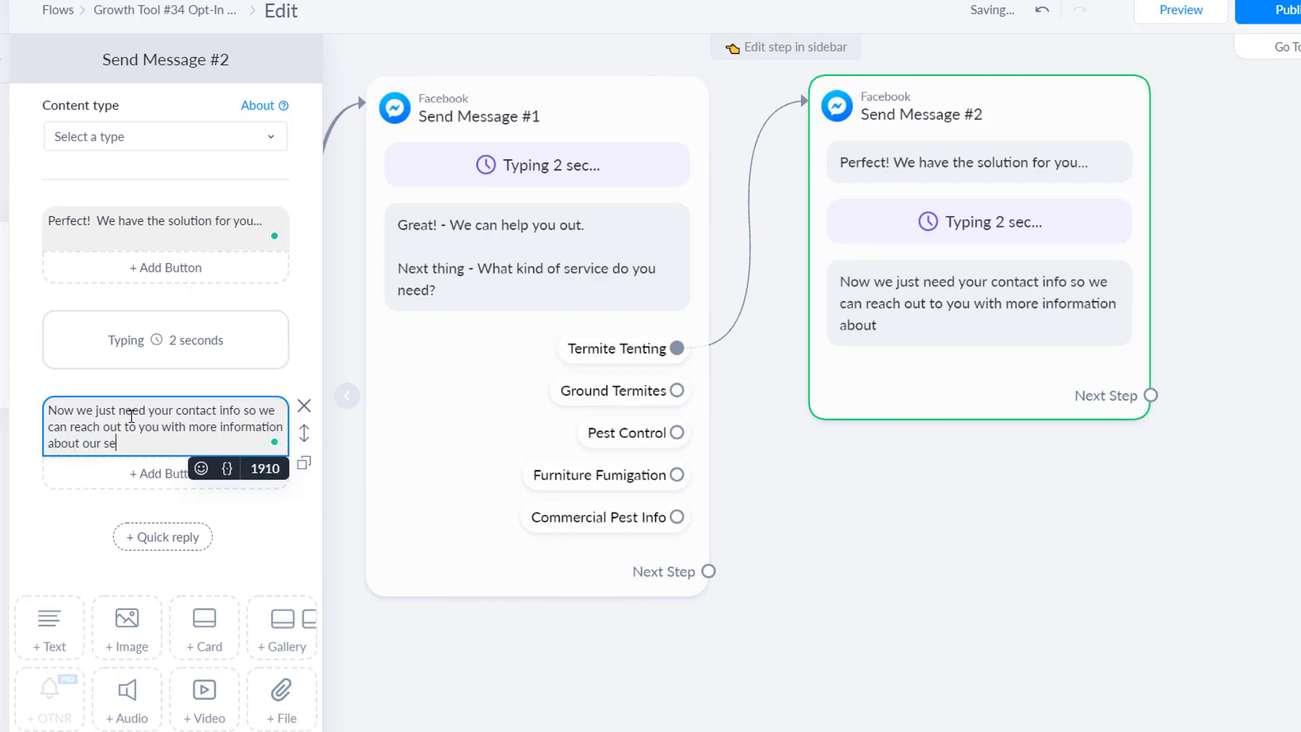
{"action": "type", "text": "rvices."}
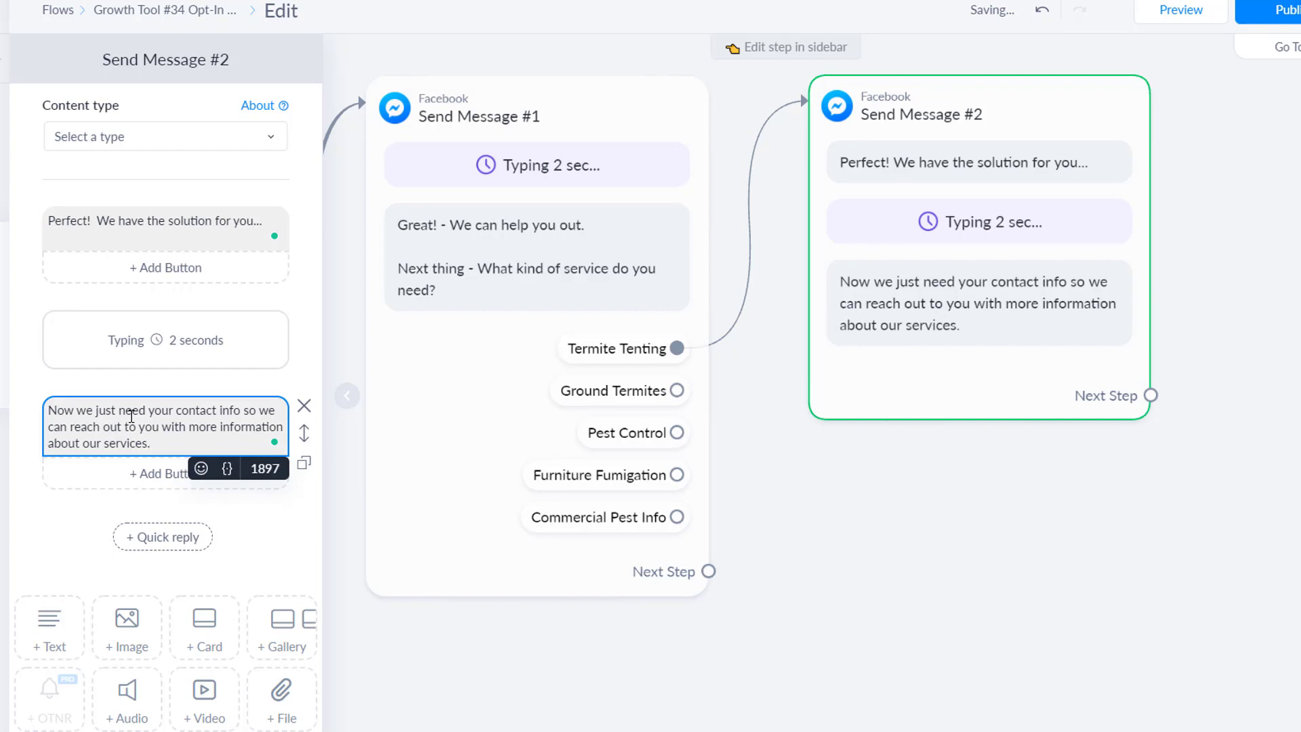
Add a separate paragraph below the contact info sentence reading "Can you please confirm (or type) your email address"
{"action": "key", "text": "Return"}
{"action": "key", "text": "Return"}
{"action": "type", "text": "can you"}
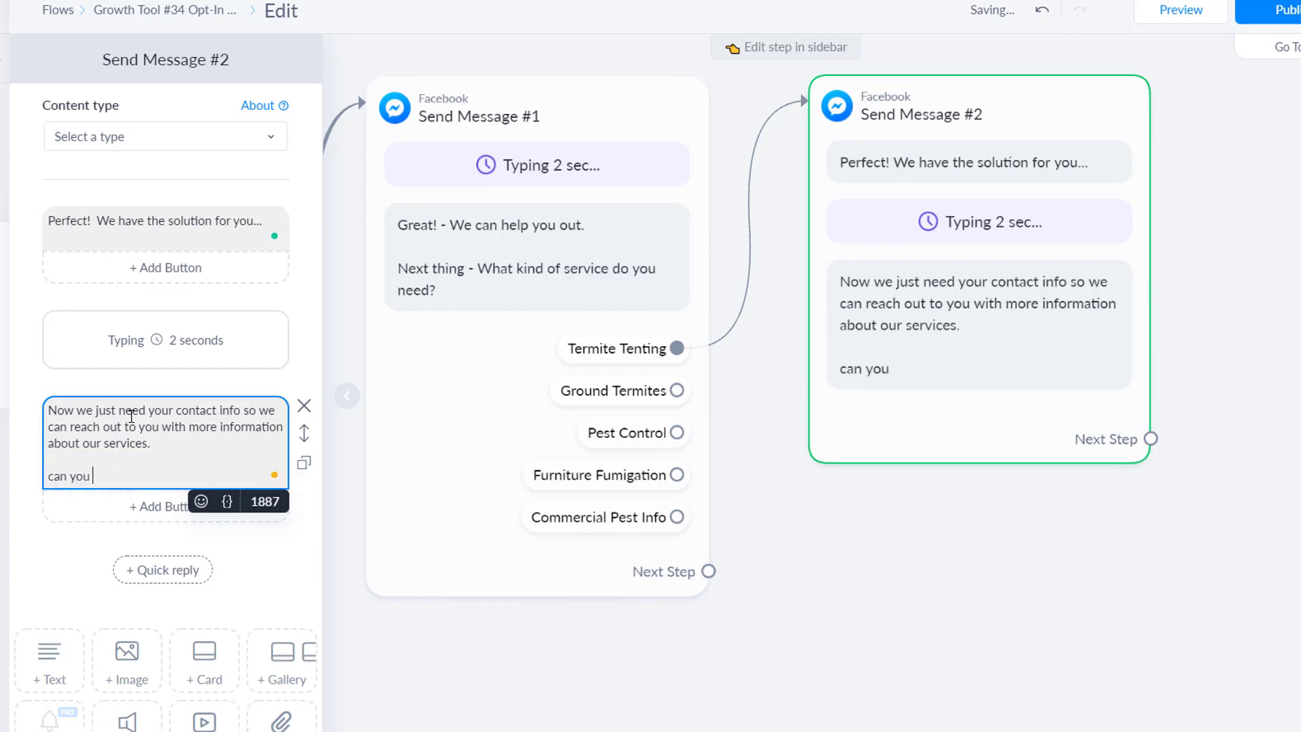
{"action": "key", "text": "BackSpace"}
{"action": "key", "text": "BackSpace"}
{"action": "key", "text": "BackSpace"}
{"action": "type", "text": "Can you please "}
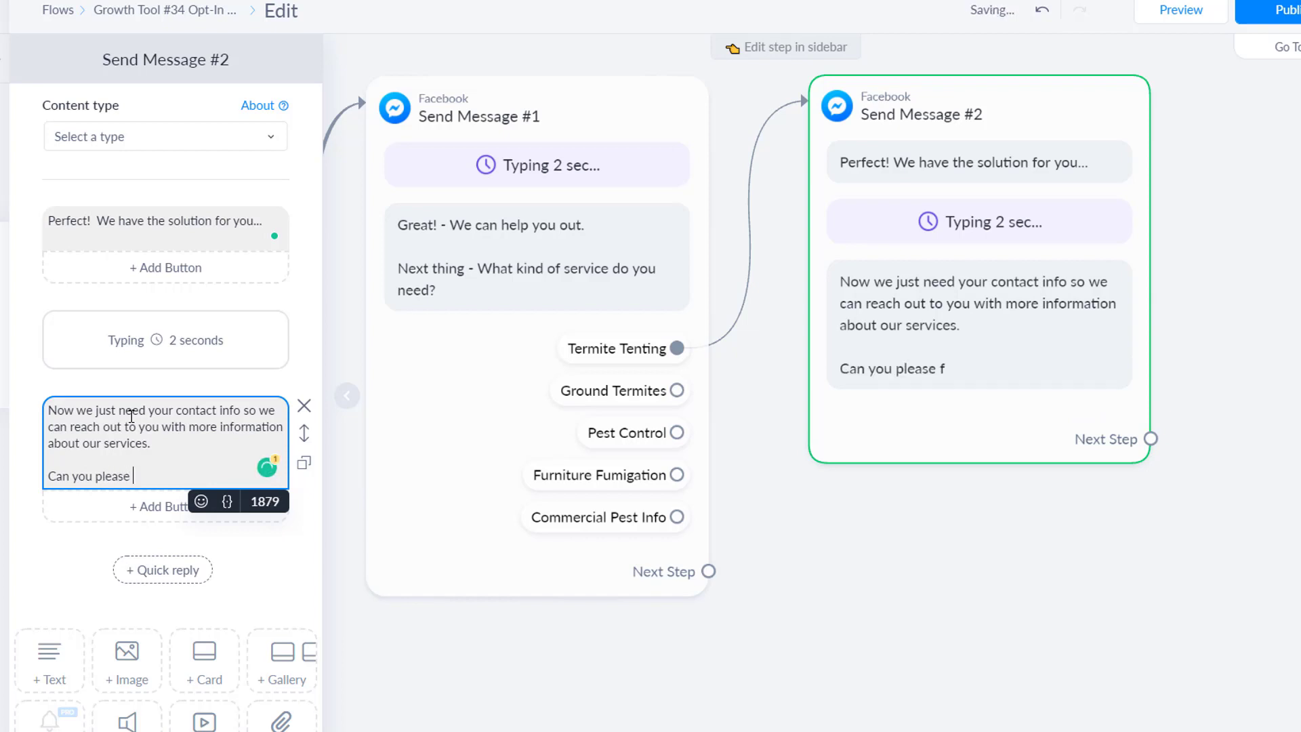
{"action": "type", "text": "confirm your email"}
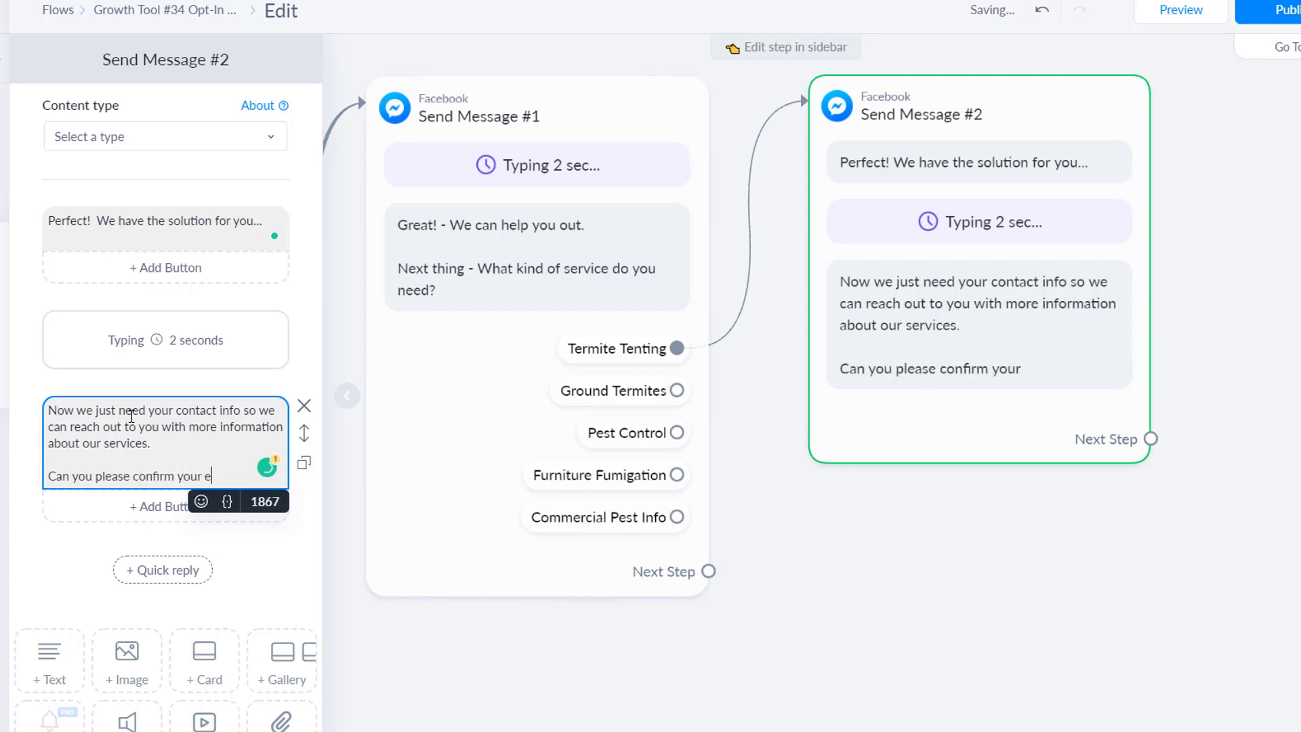
{"action": "key", "text": "ctrl+BackSpace"}
{"action": "key", "text": "ctrl+BackSpace"}
{"action": "type", "text": "("}
{"action": "type", "text": "or type"}
{"action": "type", "text": ") your email address"}
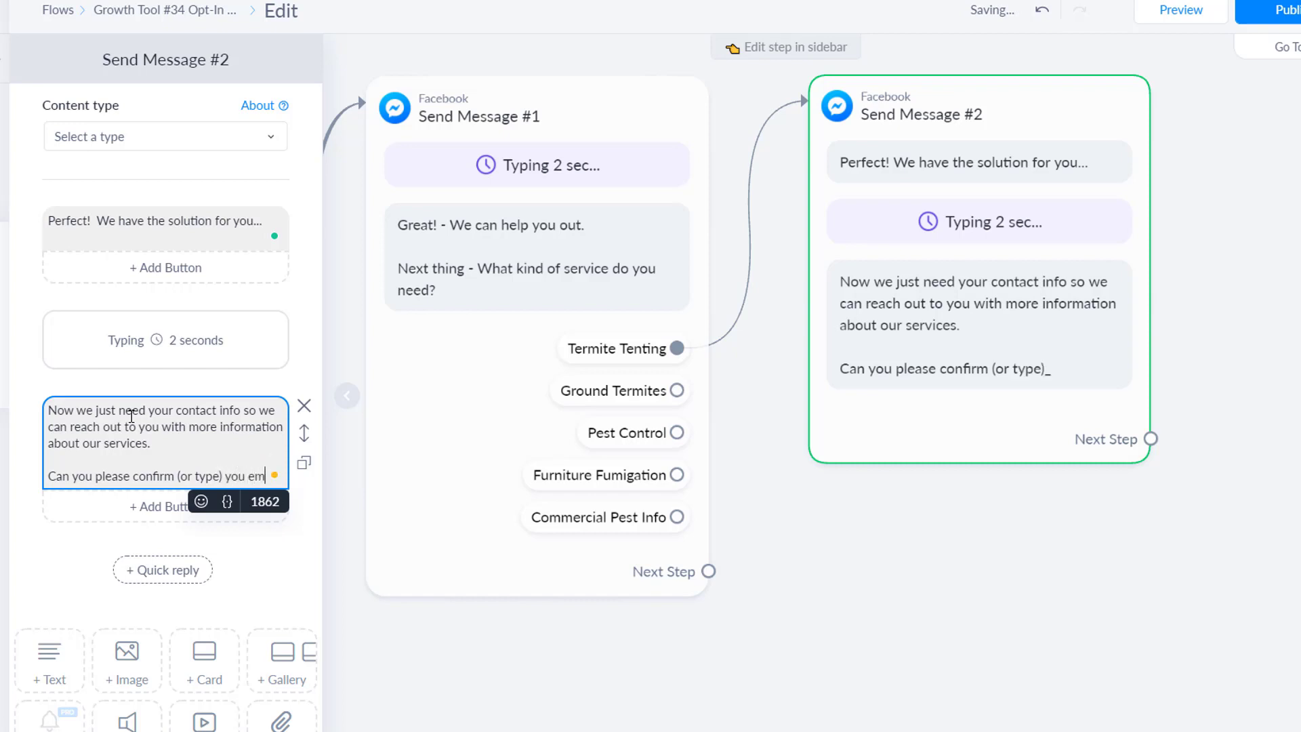